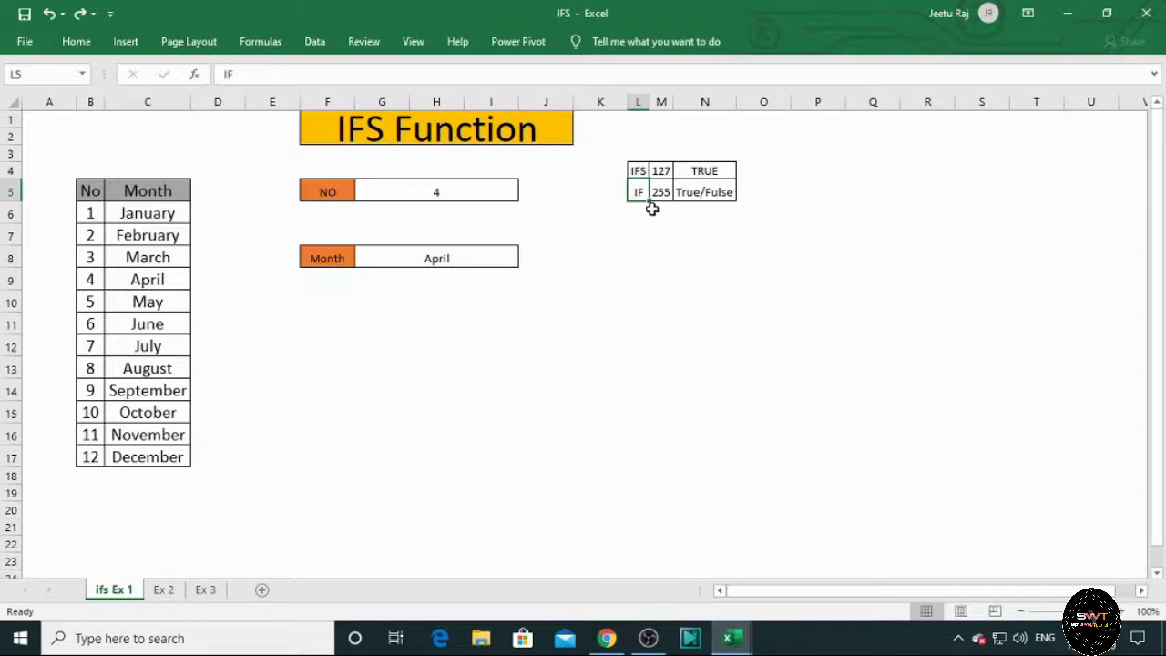
left_click(659, 192)
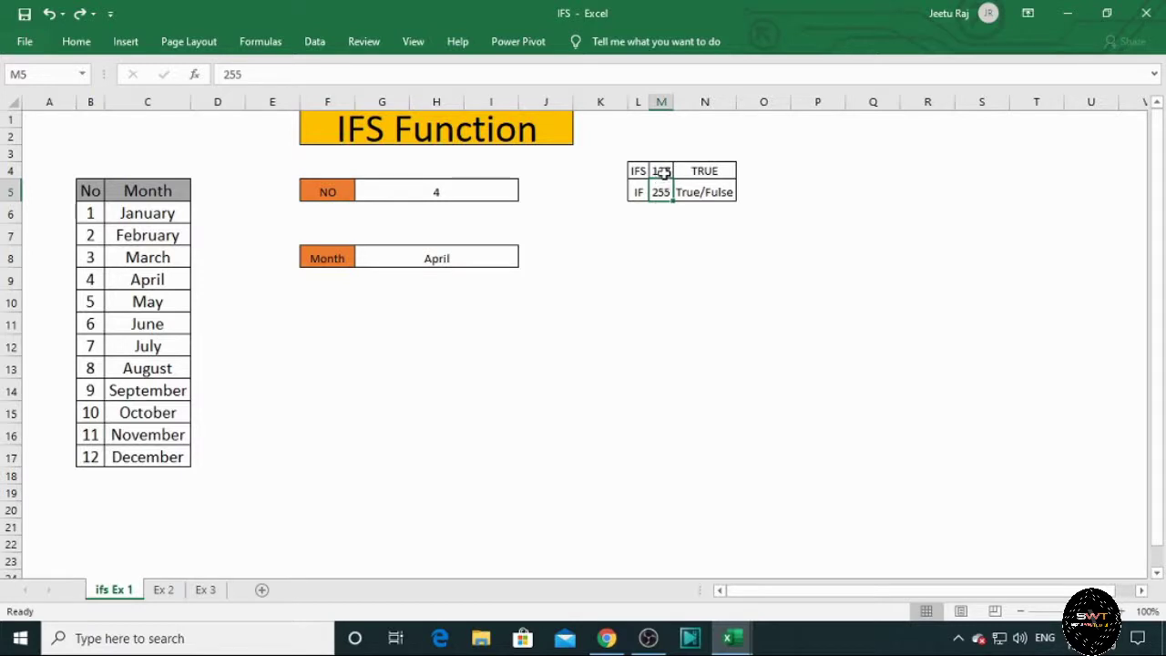
left_click(662, 173)
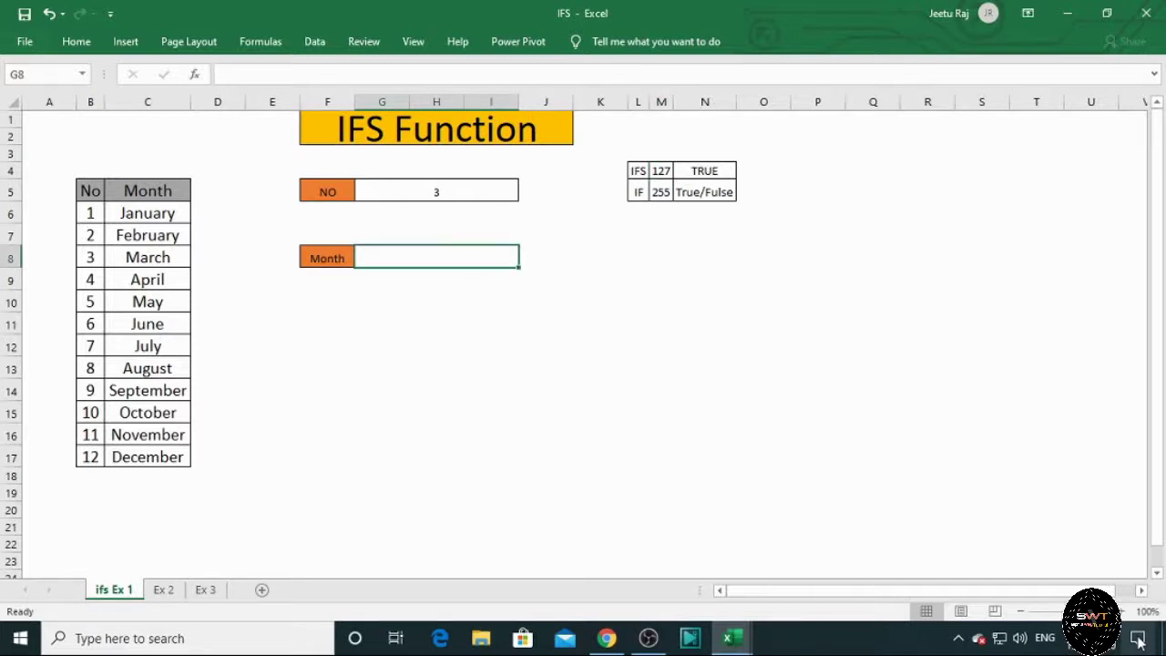
Step: Start an IFS formula in Month cell G8 with the first logical test G5=B6
type("=")
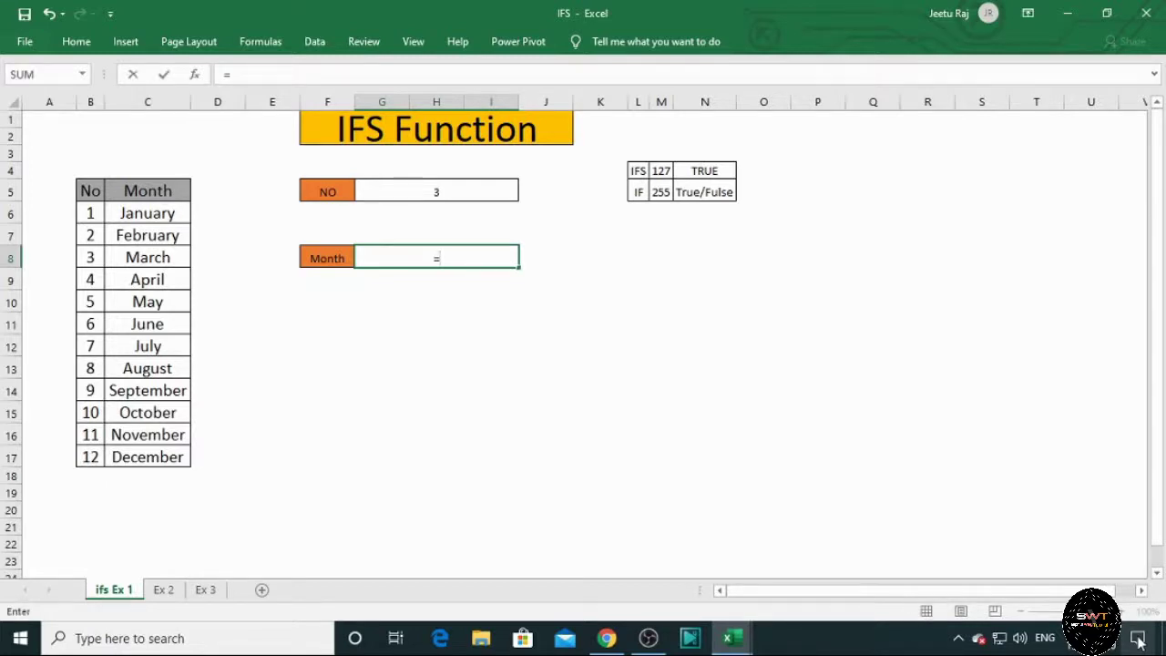
type("IFS")
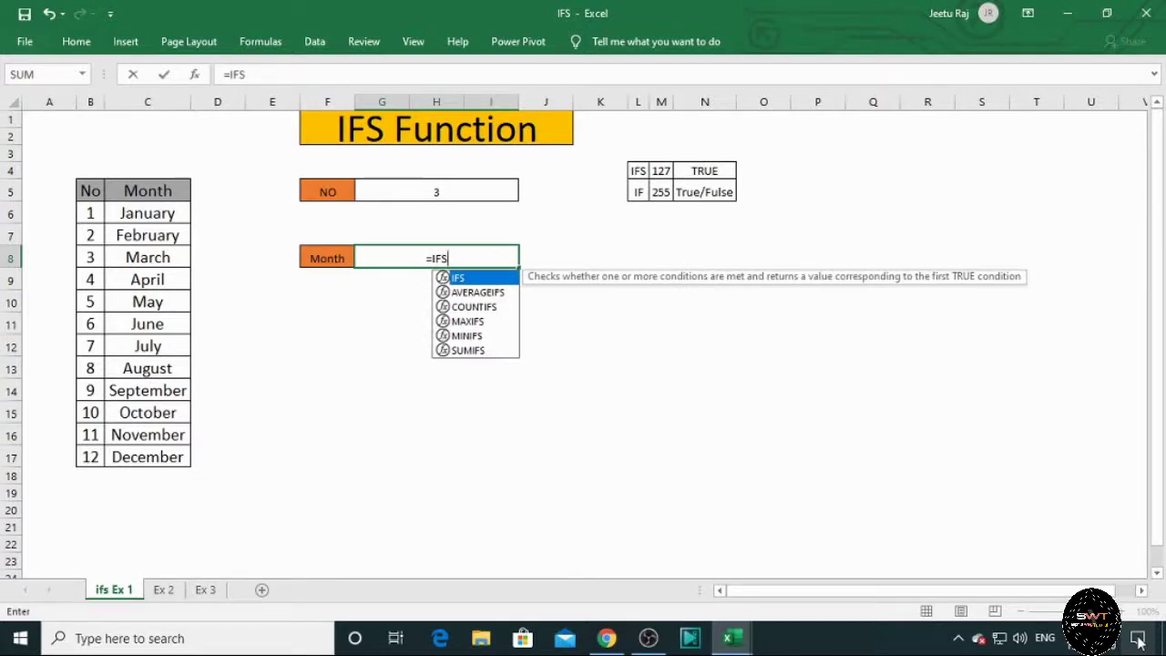
type("(")
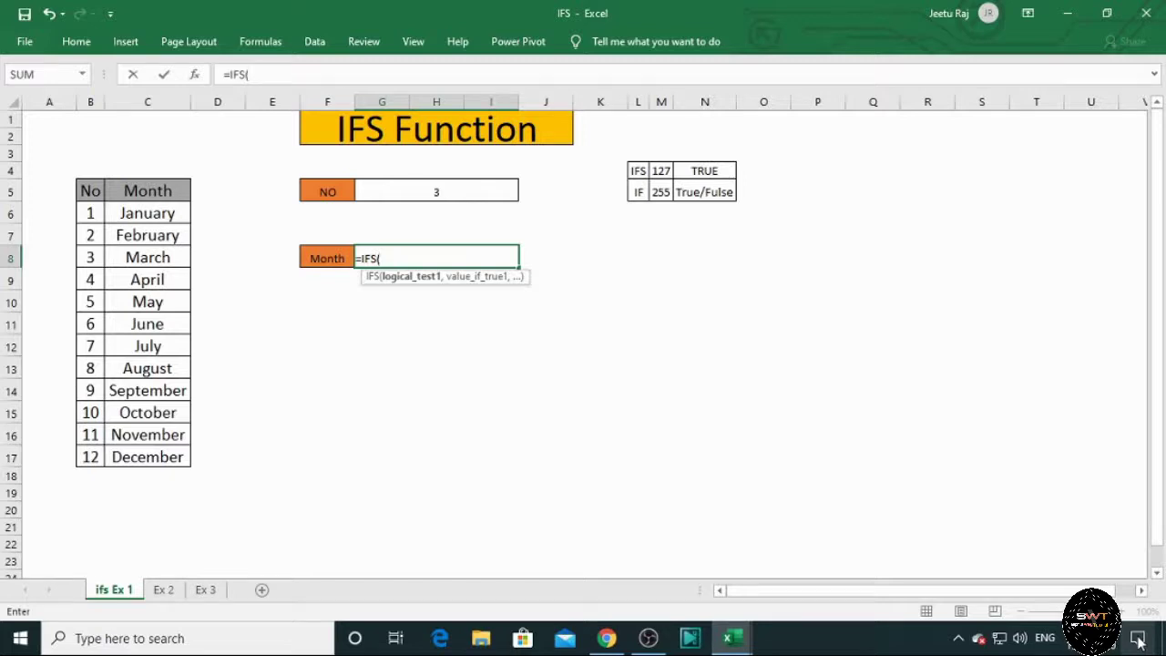
key("Up")
key("Up")
key("Up")
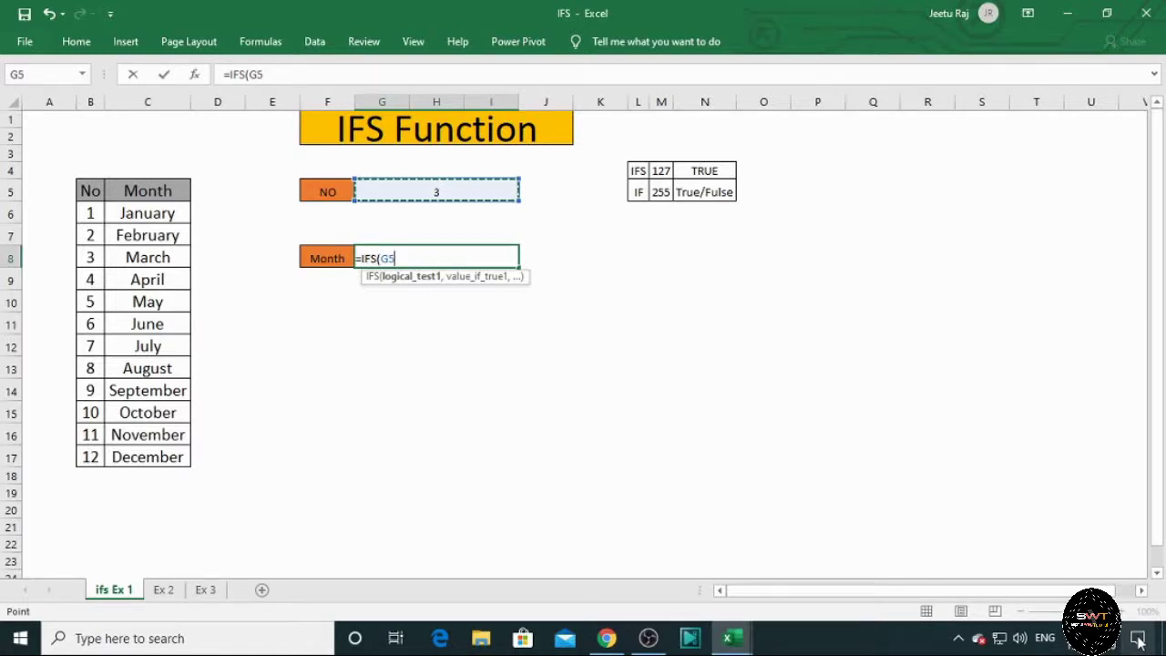
type("=")
key("Up")
key("Up")
key("Up")
key("Left")
key("Left")
key("Left")
key("Left")
key("Left")
key("Down")
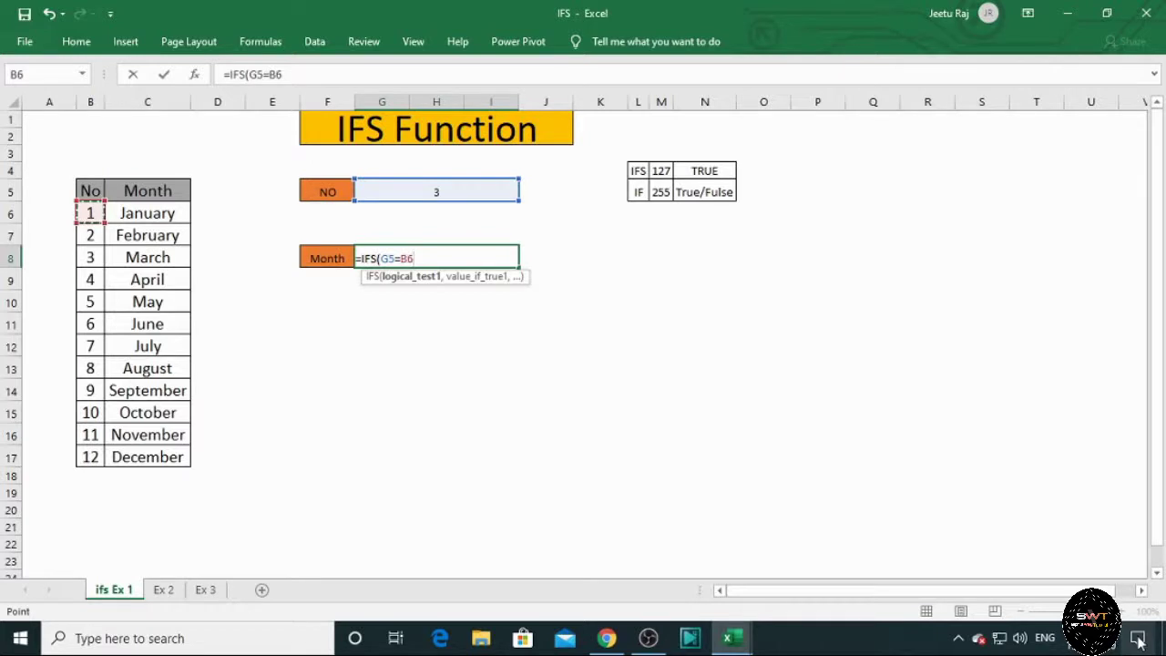
Step: Add the January cell C6 as the value returned when the first IFS test is true
type(",")
key("Left")
key("Left")
key("Left")
key("Left")
key("Up")
key("Up")
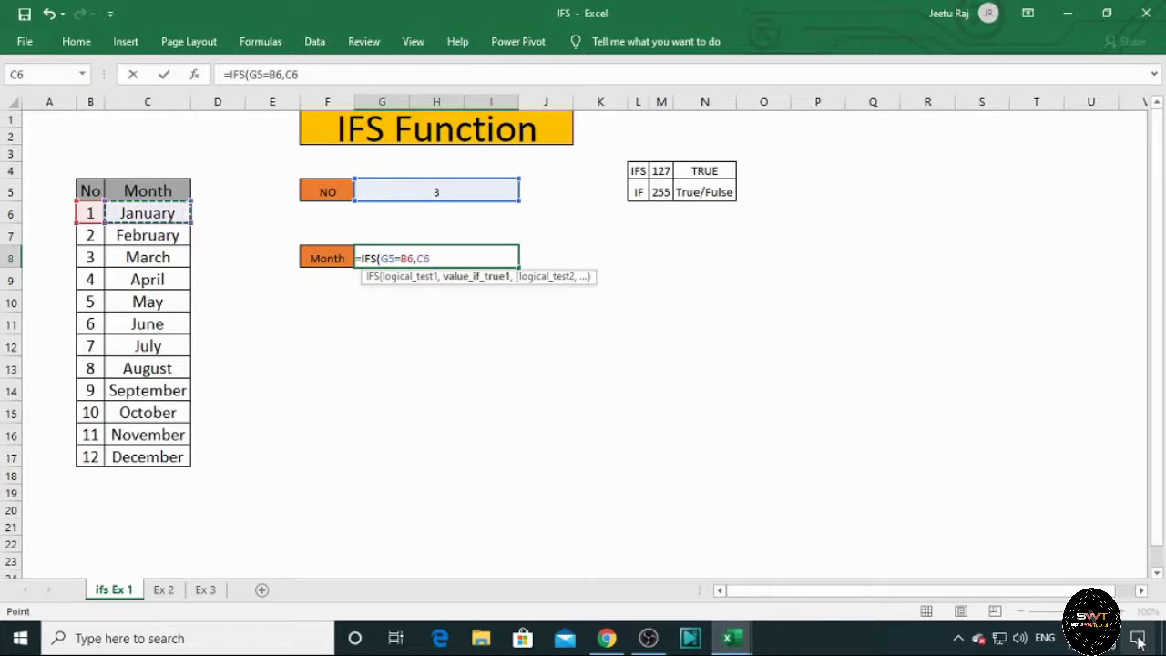
type(",")
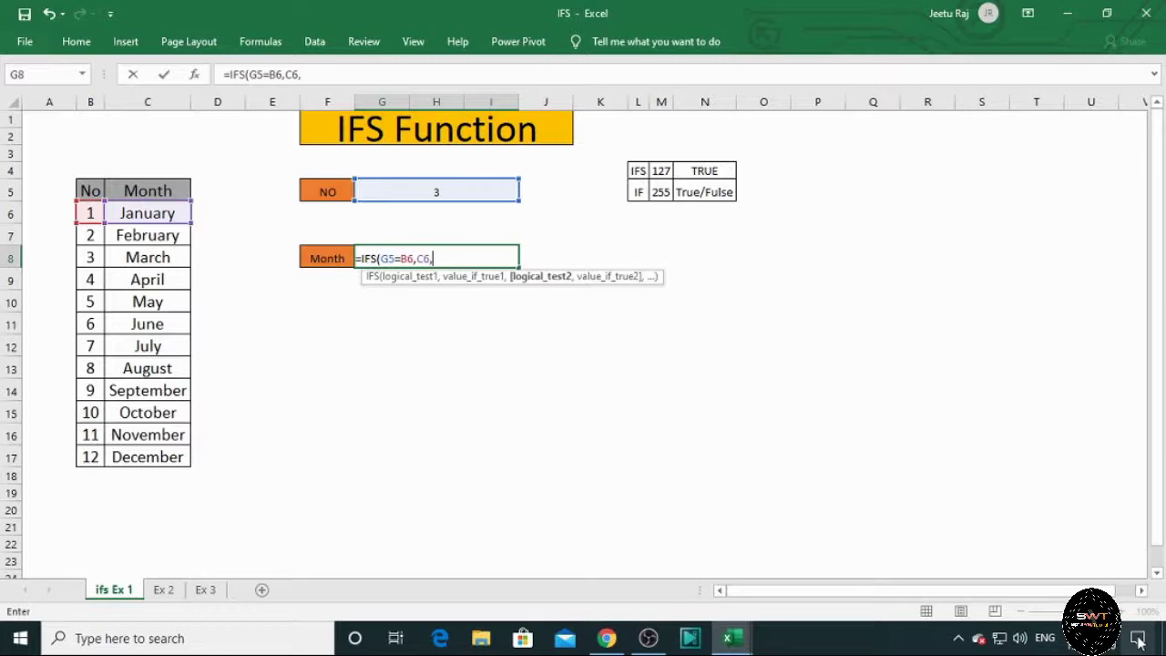
Step: Add the second condition pair to the IFS formula, testing G5=B7 and returning C7
key("Up")
key("Up")
key("Up")
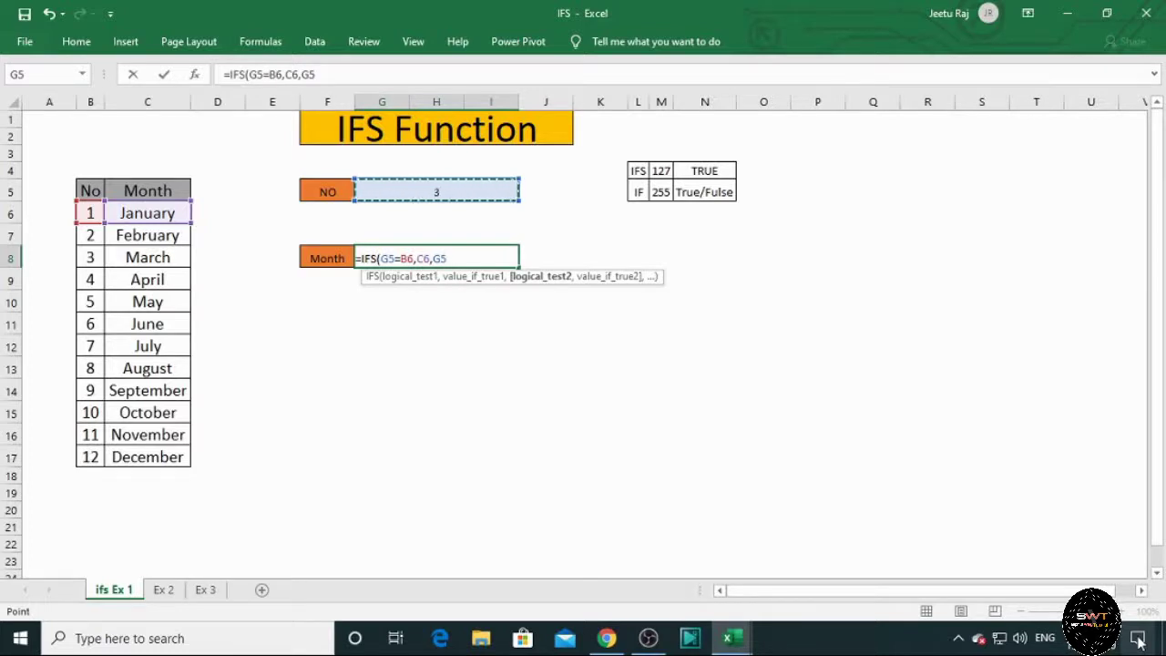
type("=")
key("Left")
key("Left")
key("Left")
key("Left")
key("Left")
key("Down")
key("Down")
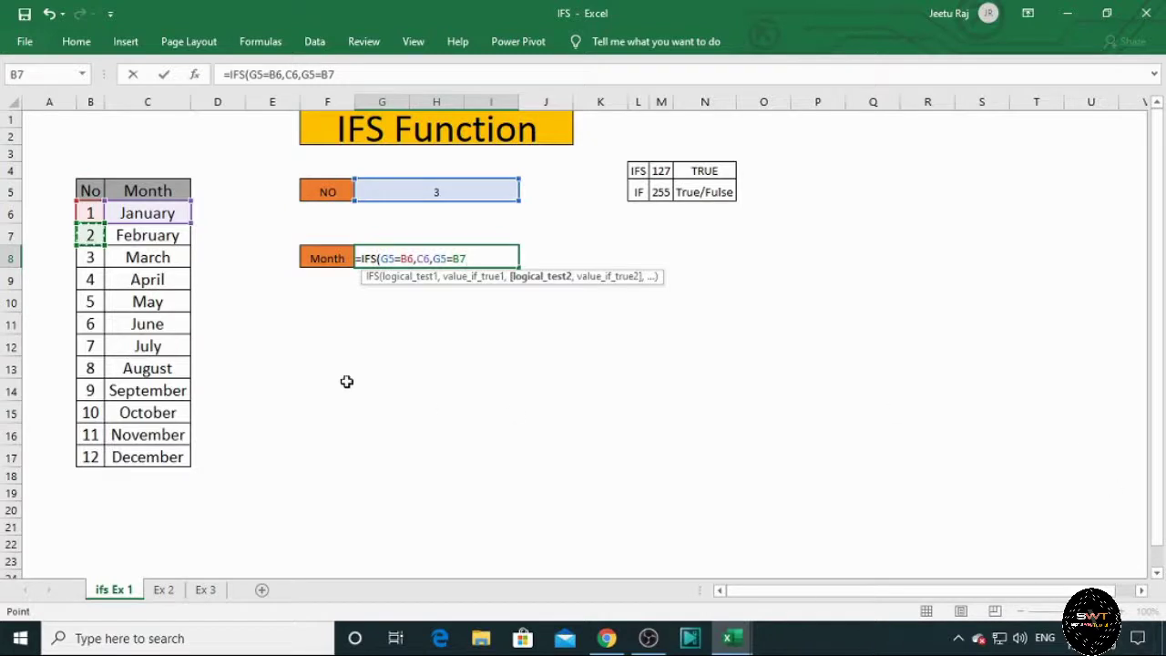
type(",")
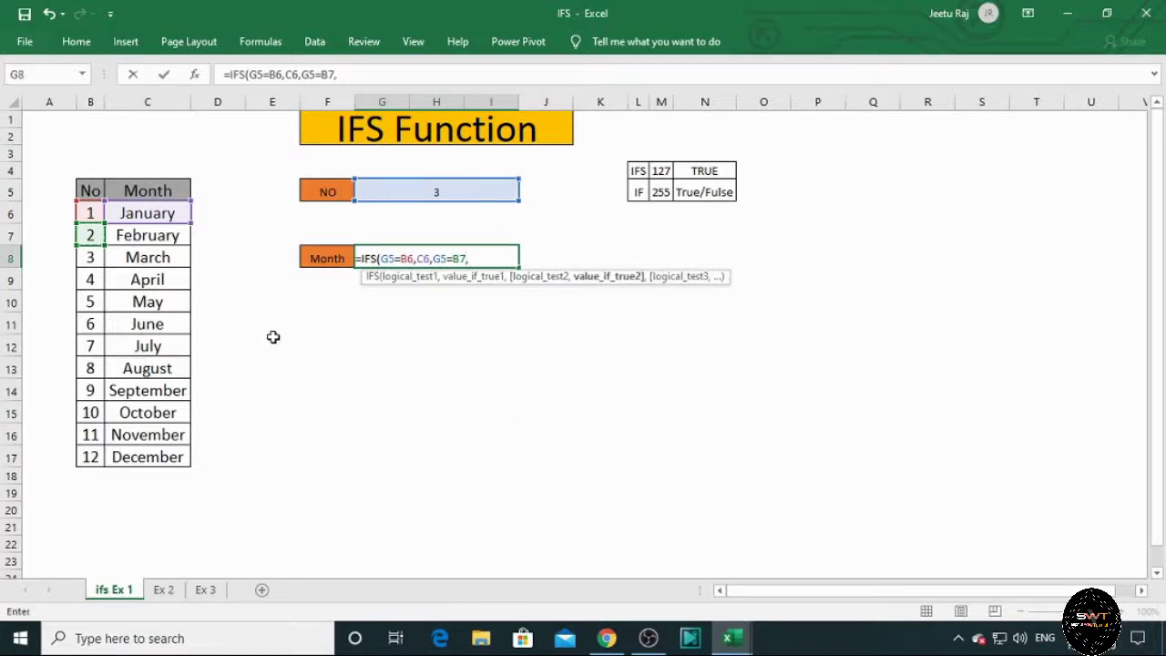
left_click(170, 233)
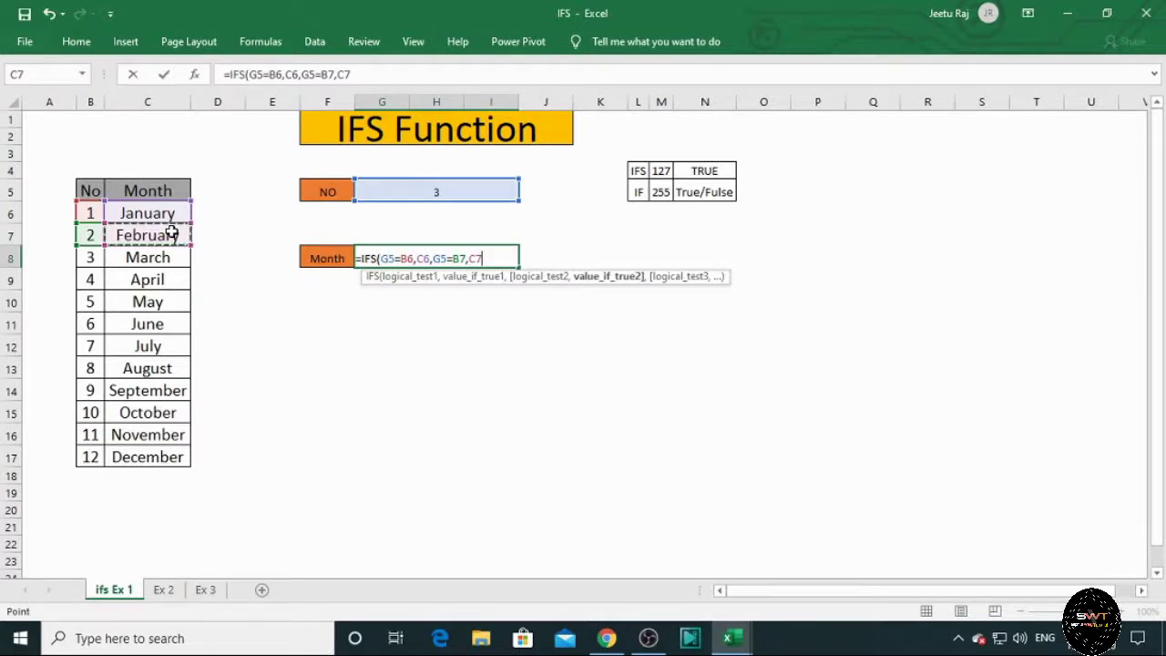
type(",")
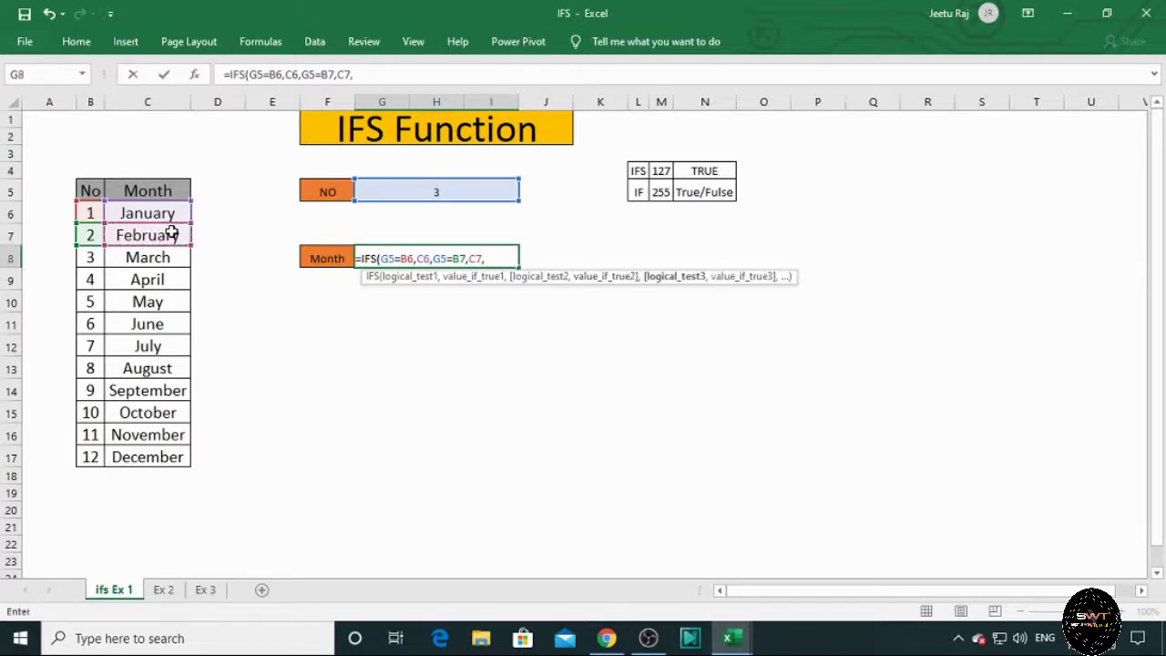
Step: Add the third condition pair to the IFS formula, testing G5=B8 and returning C8
left_click(472, 193)
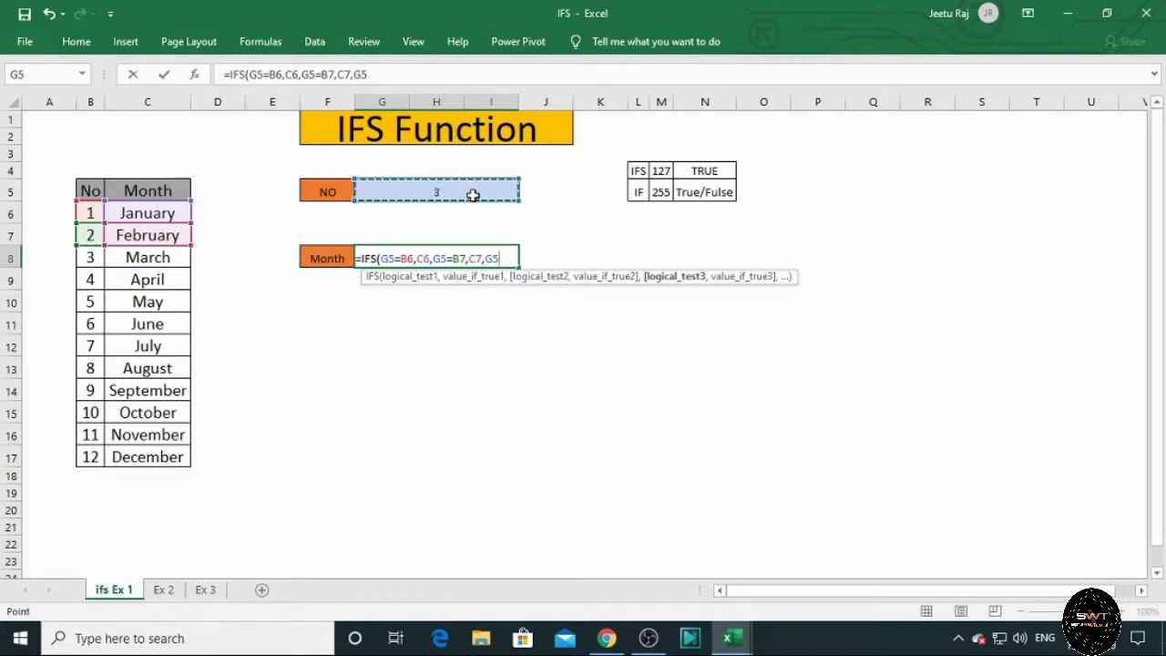
type("=")
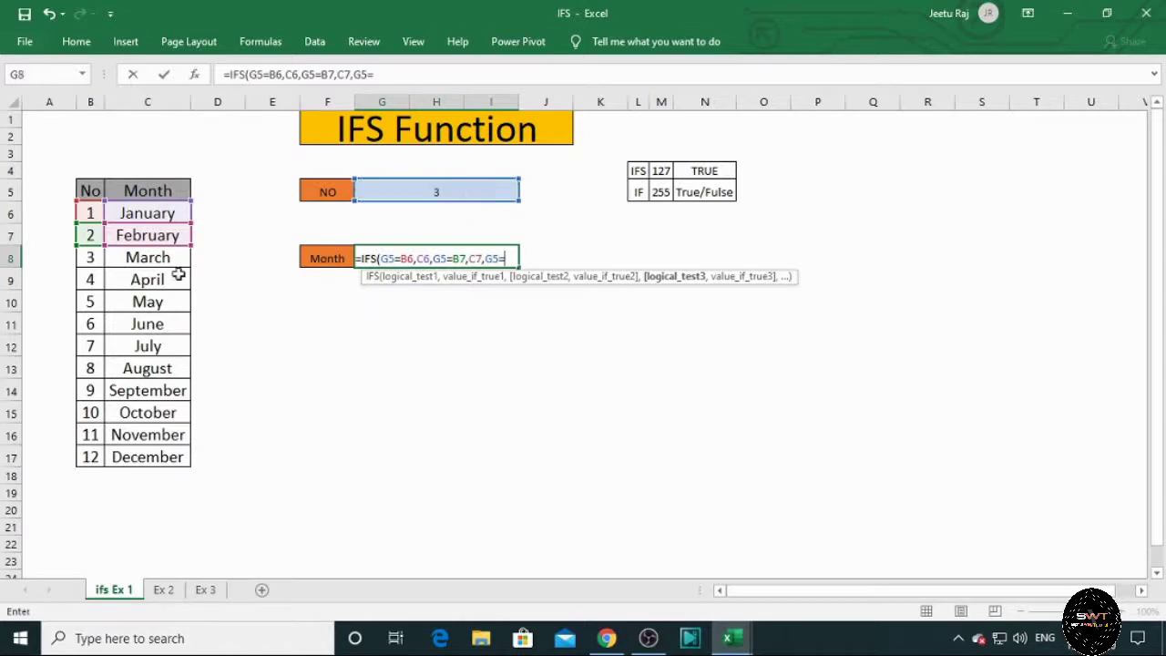
left_click(88, 258)
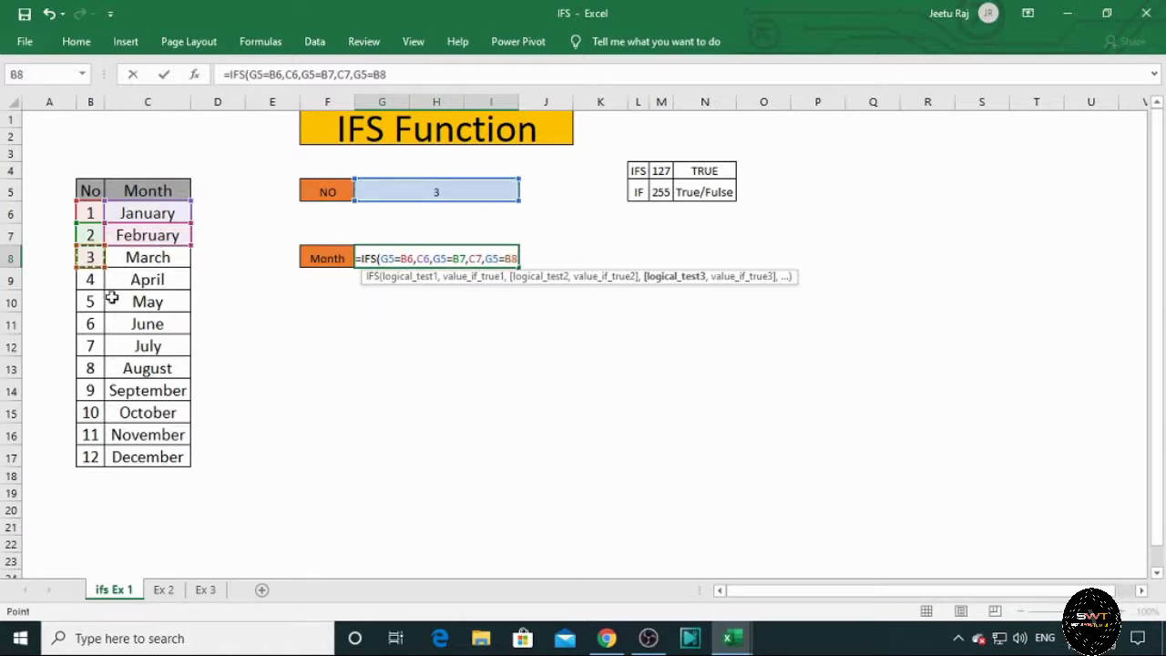
type(",")
left_click(147, 256)
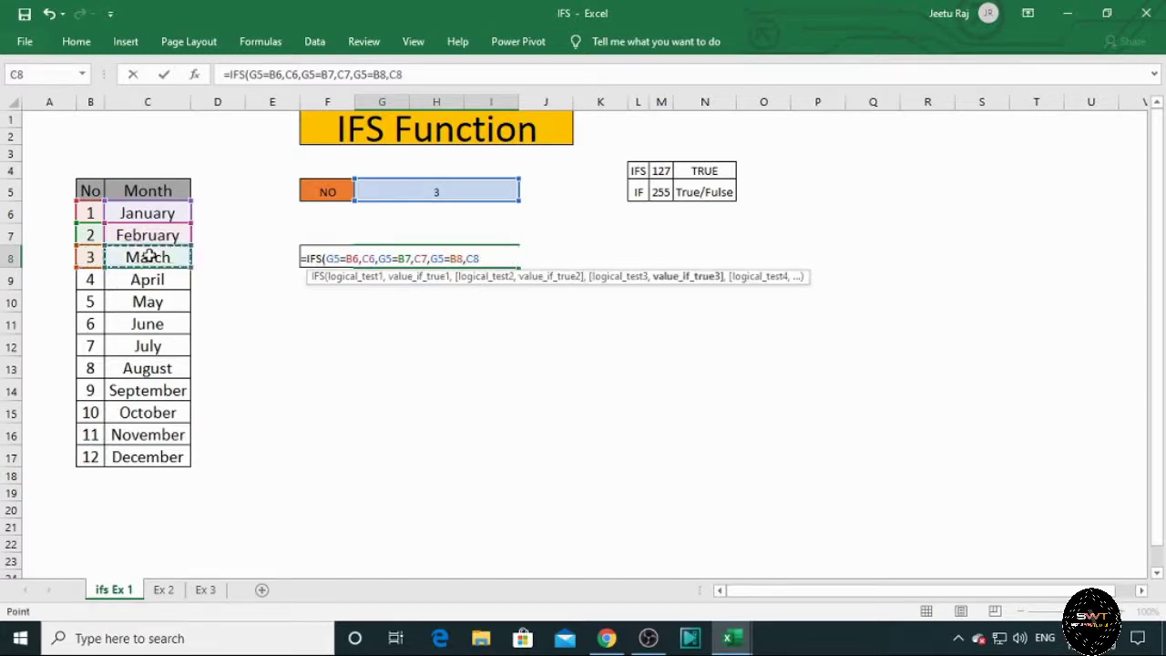
type(",")
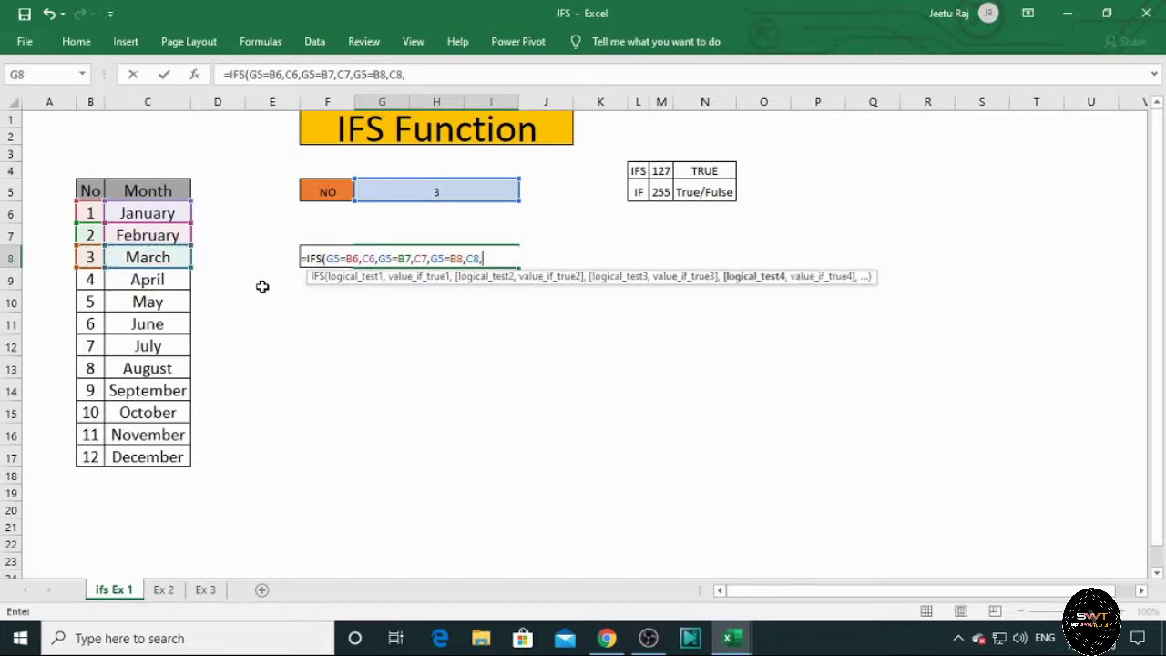
Step: Add the fourth condition pair to the IFS formula, testing G5=B9 and returning C9
left_click(455, 192)
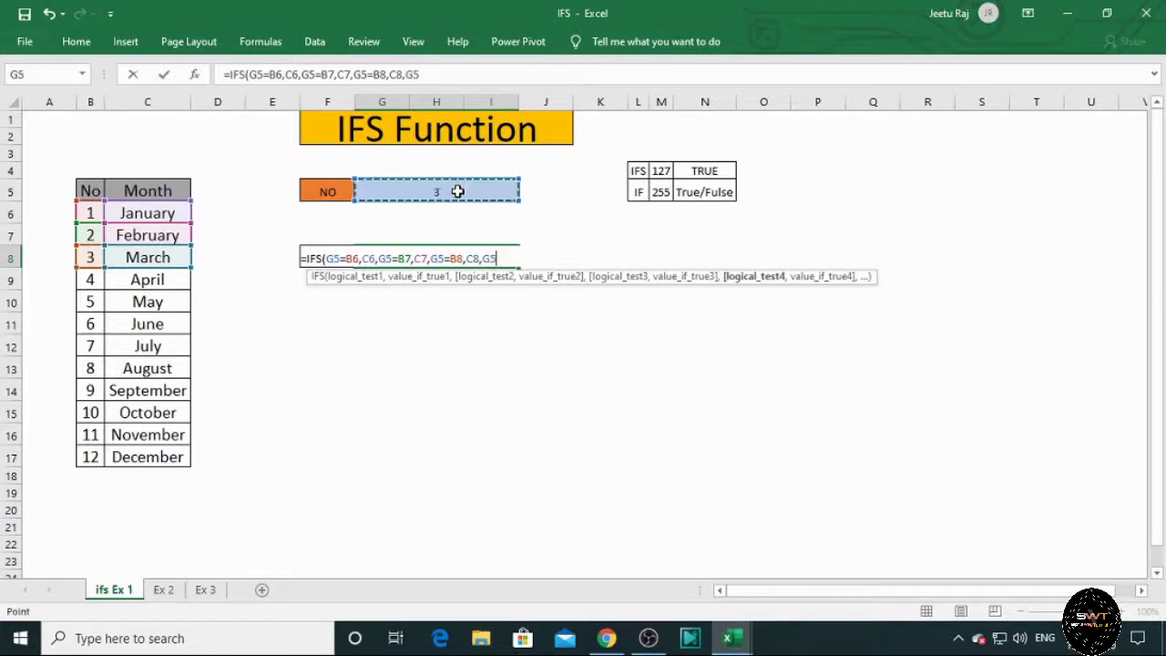
type("=")
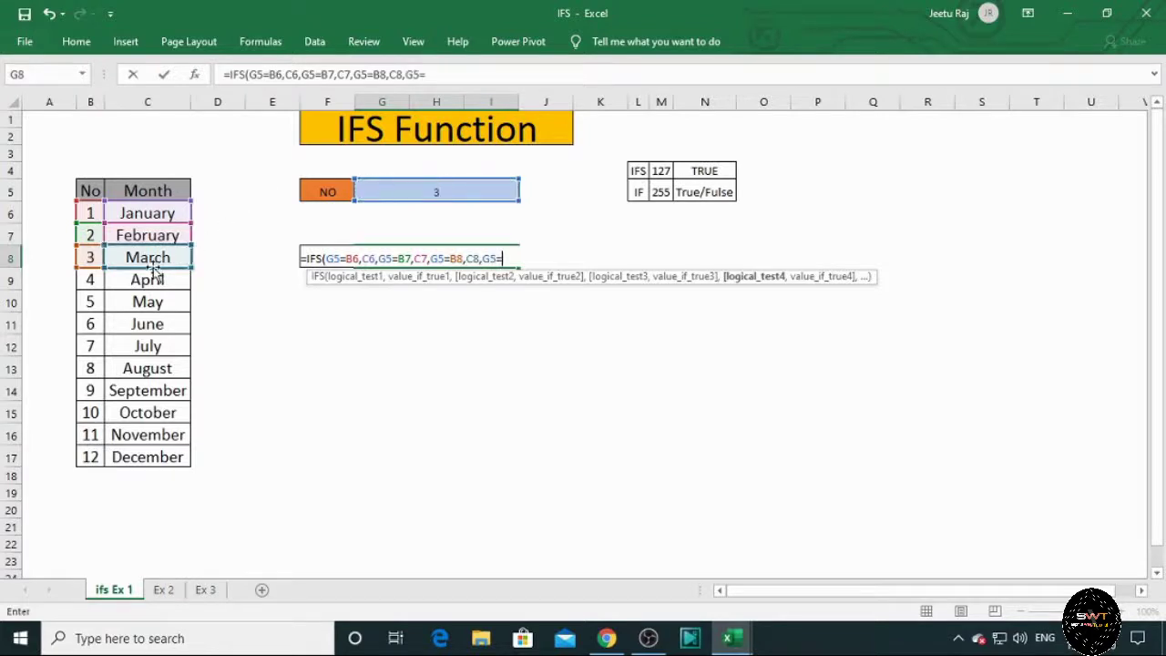
left_click(92, 281)
type(",")
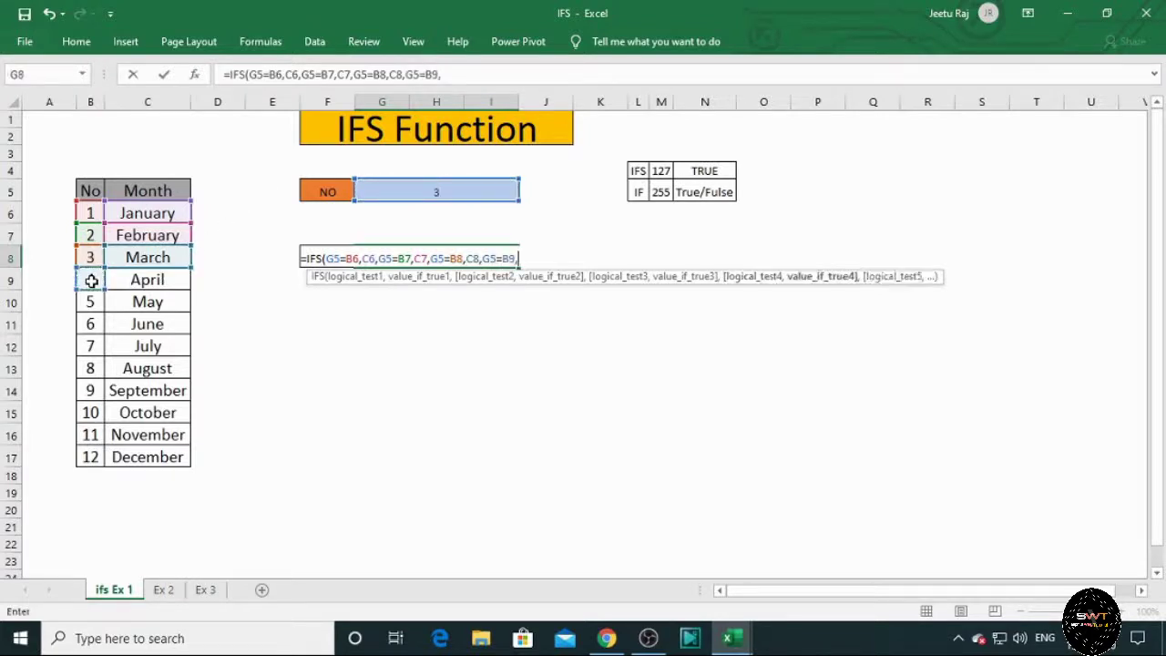
left_click(133, 283)
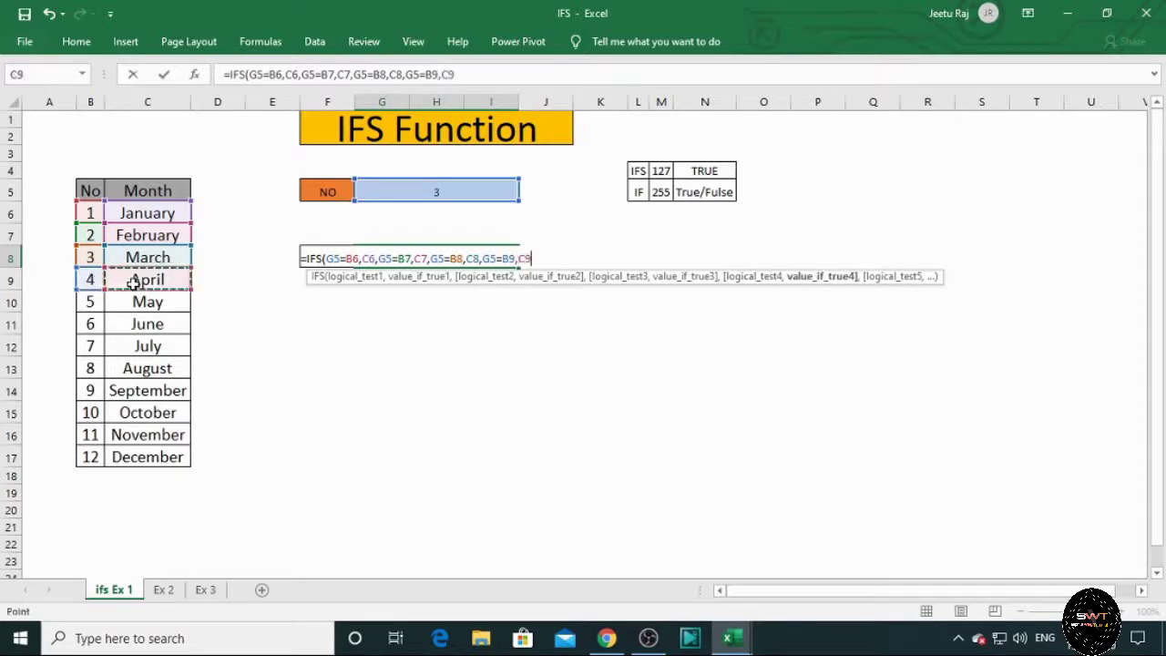
type(",")
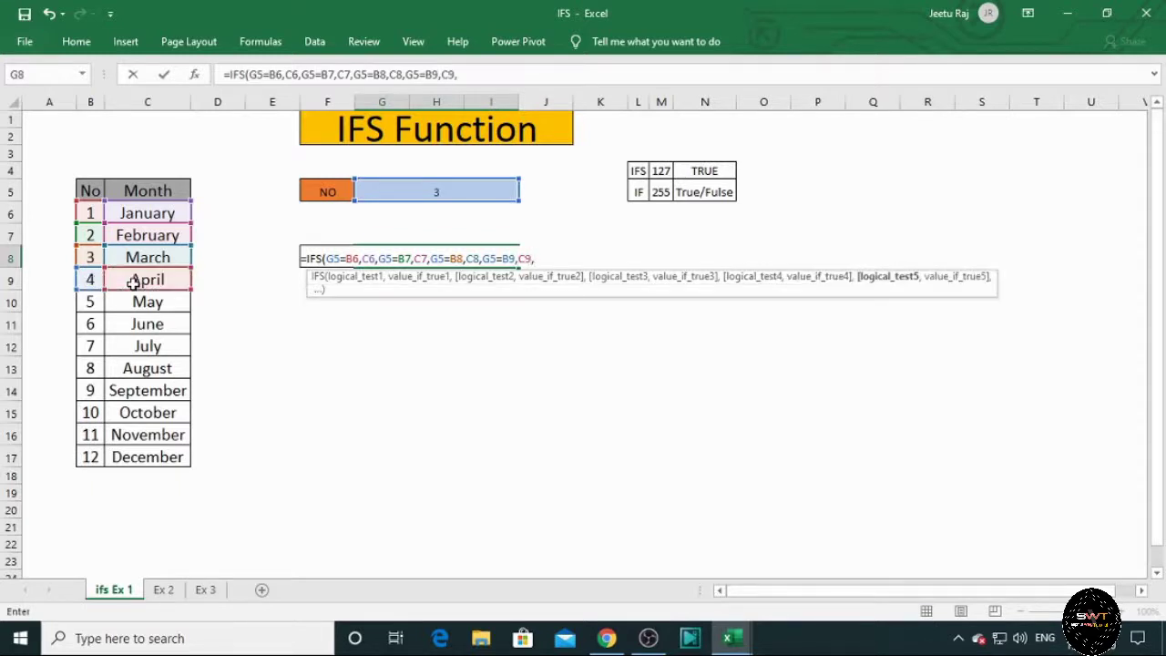
Step: Add the fifth condition pair to the IFS formula, testing G5=B10 and returning C10
left_click(435, 191)
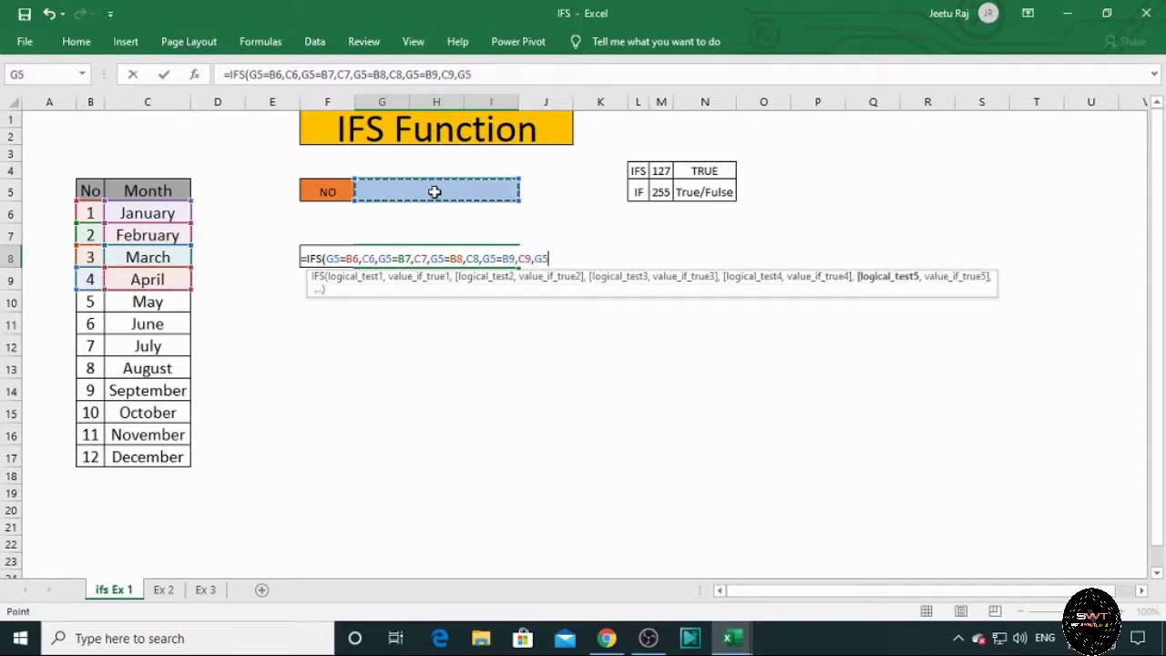
type("=")
left_click(88, 303)
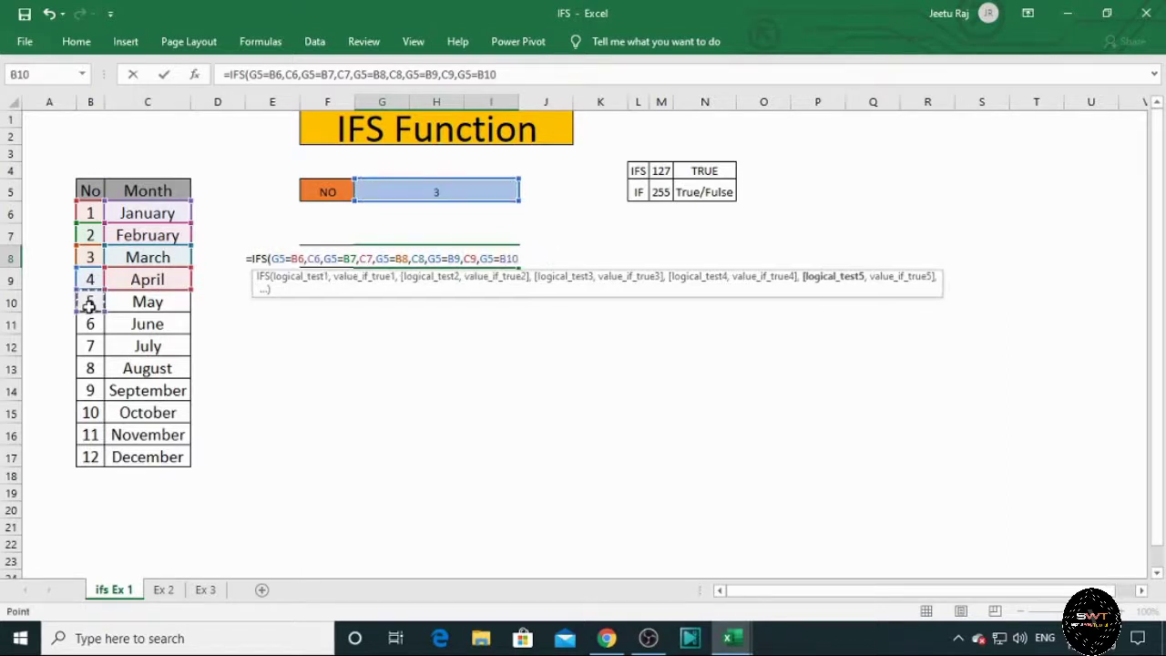
type(",")
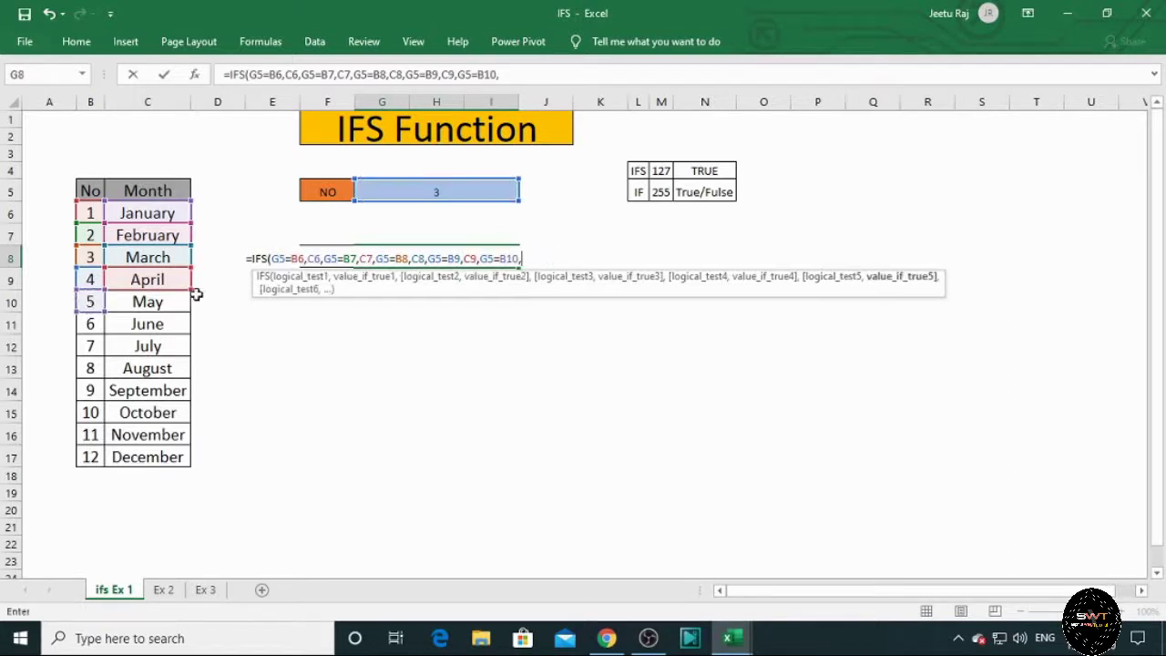
left_click(165, 306)
type(",")
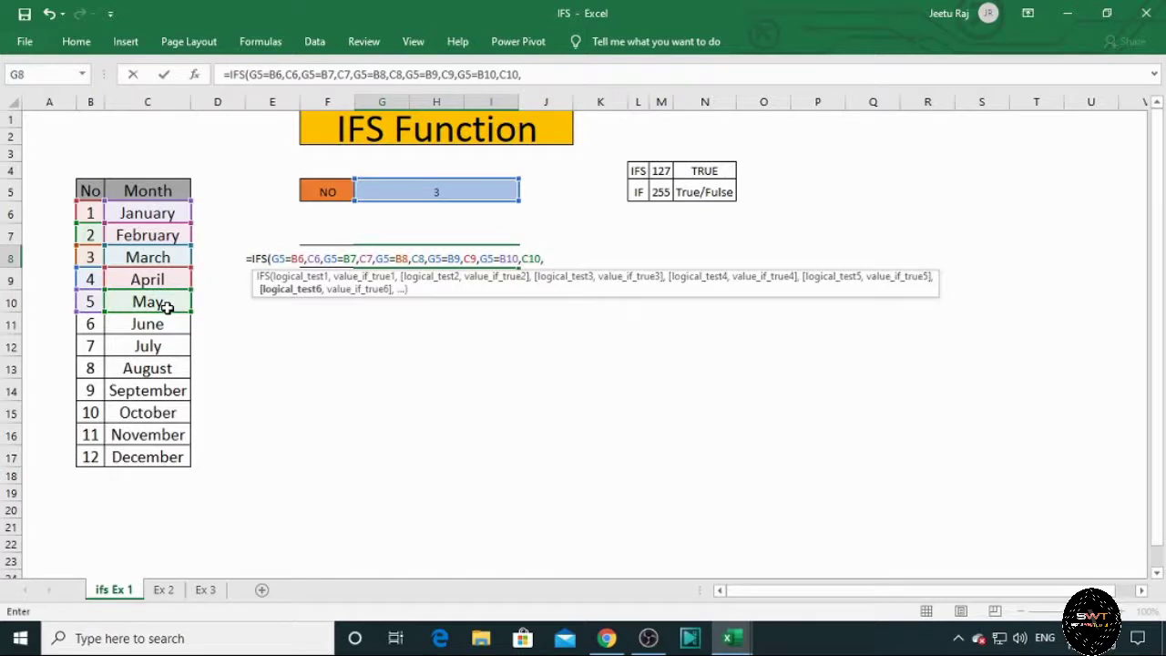
Step: Add the sixth condition pair to the IFS formula, testing G5=B11 and returning C11
left_click(429, 185)
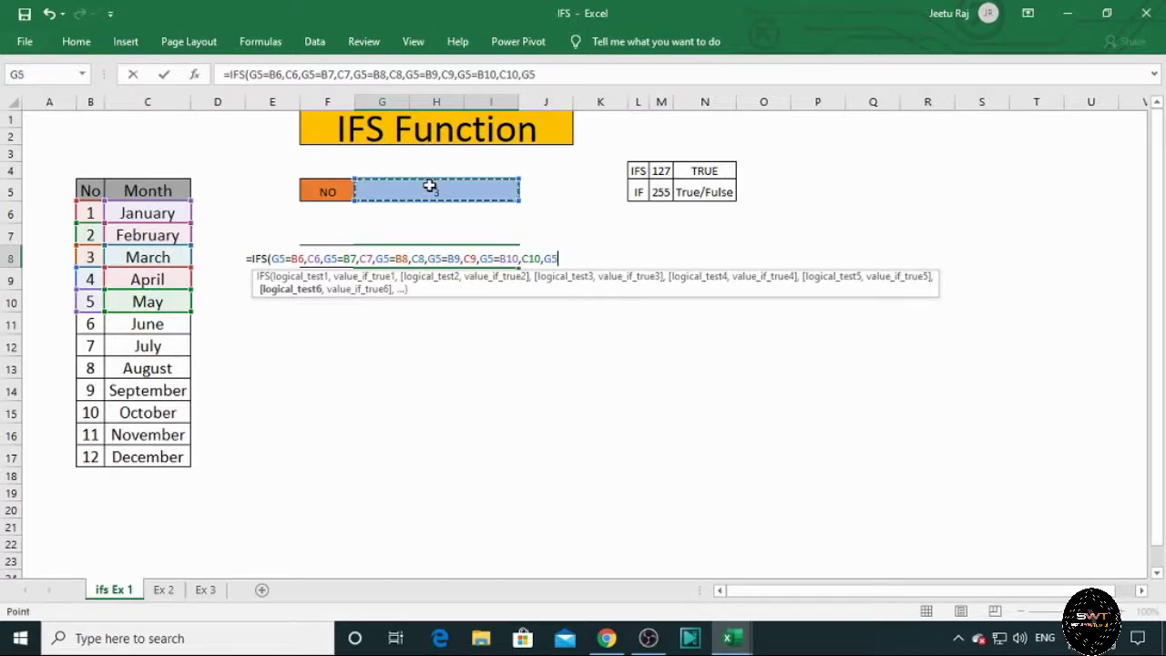
type("=")
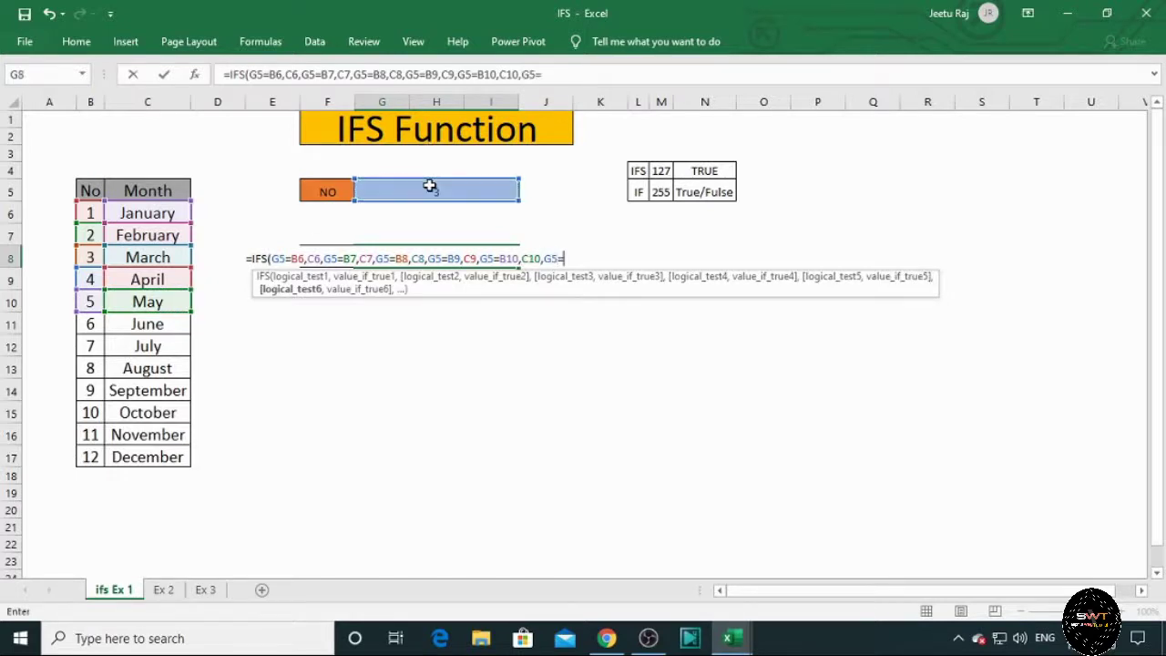
left_click(89, 330)
type(",")
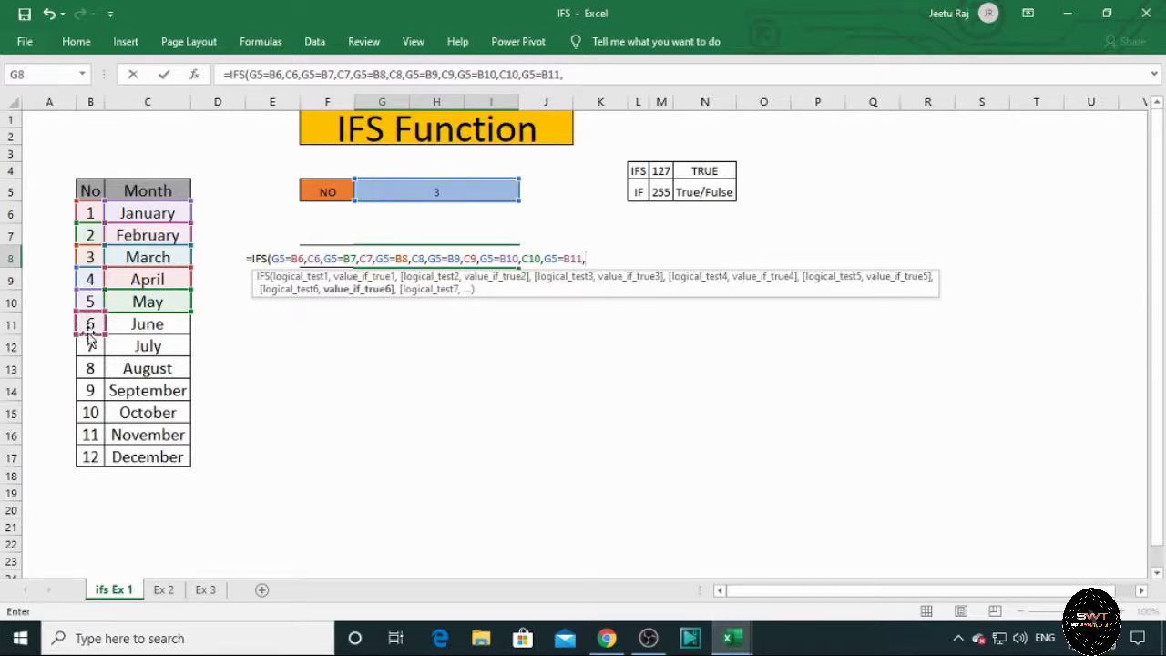
left_click(136, 329)
type(",")
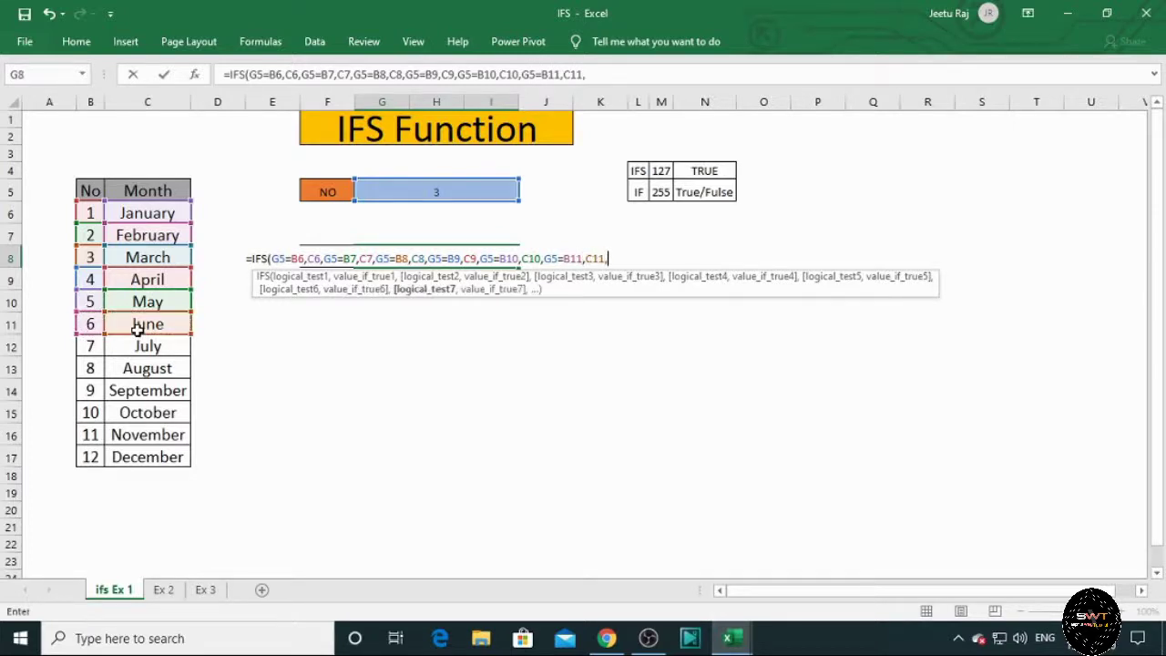
Step: Add the seventh condition pair to the IFS formula, testing G5=B12 and returning C12
left_click(431, 190)
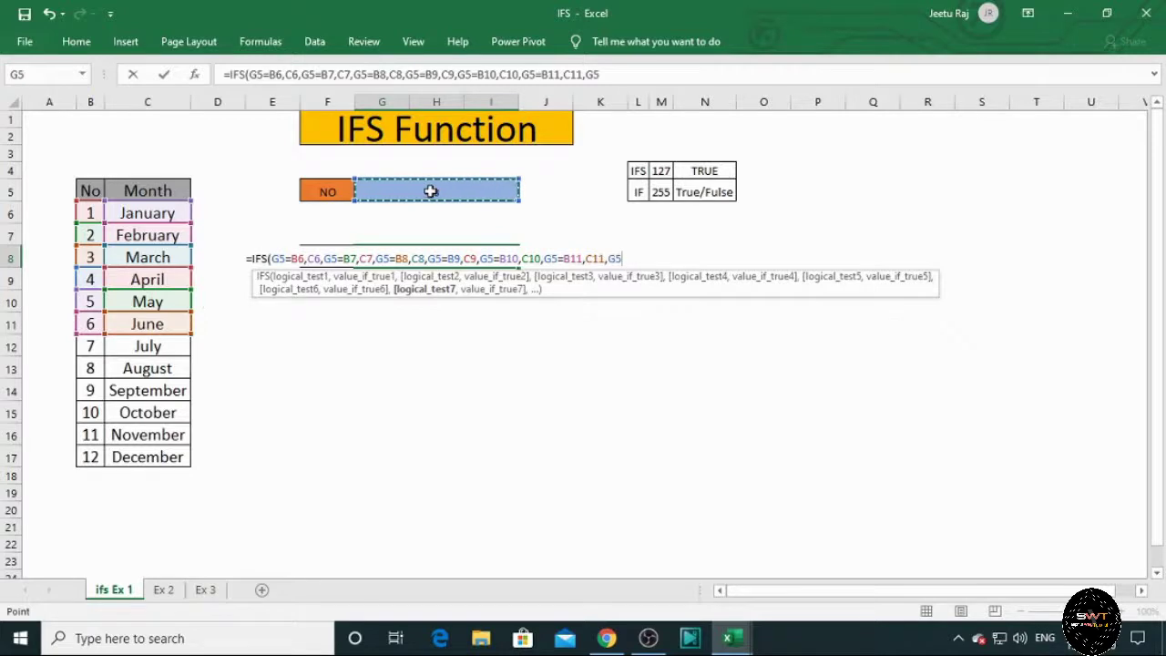
type("=")
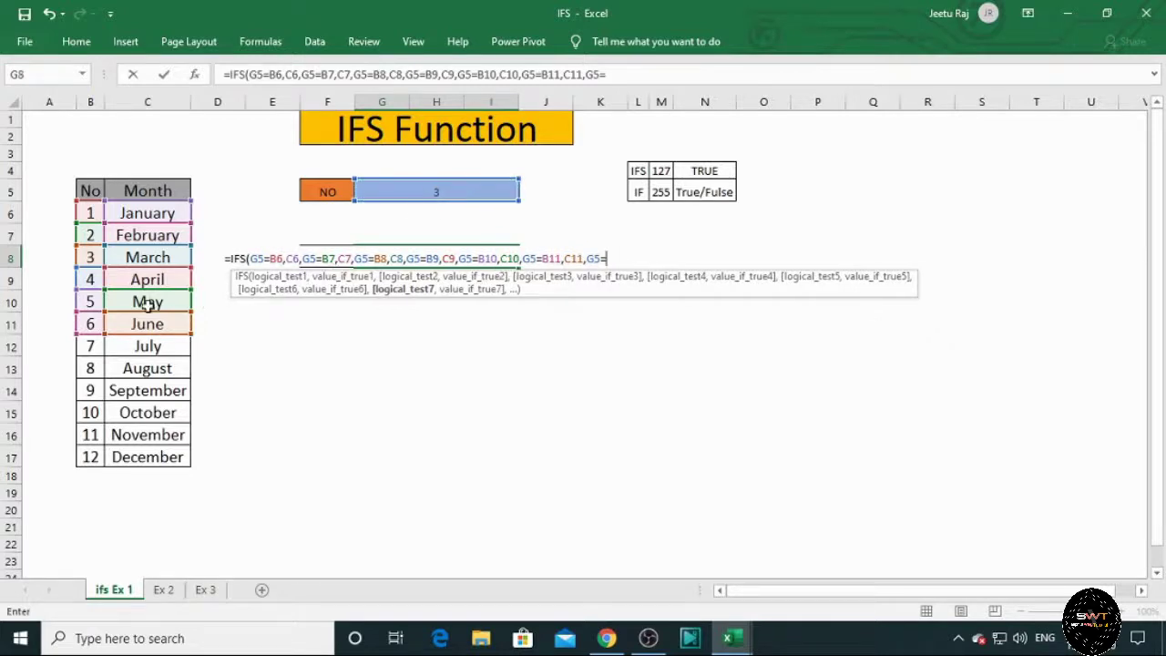
left_click(92, 348)
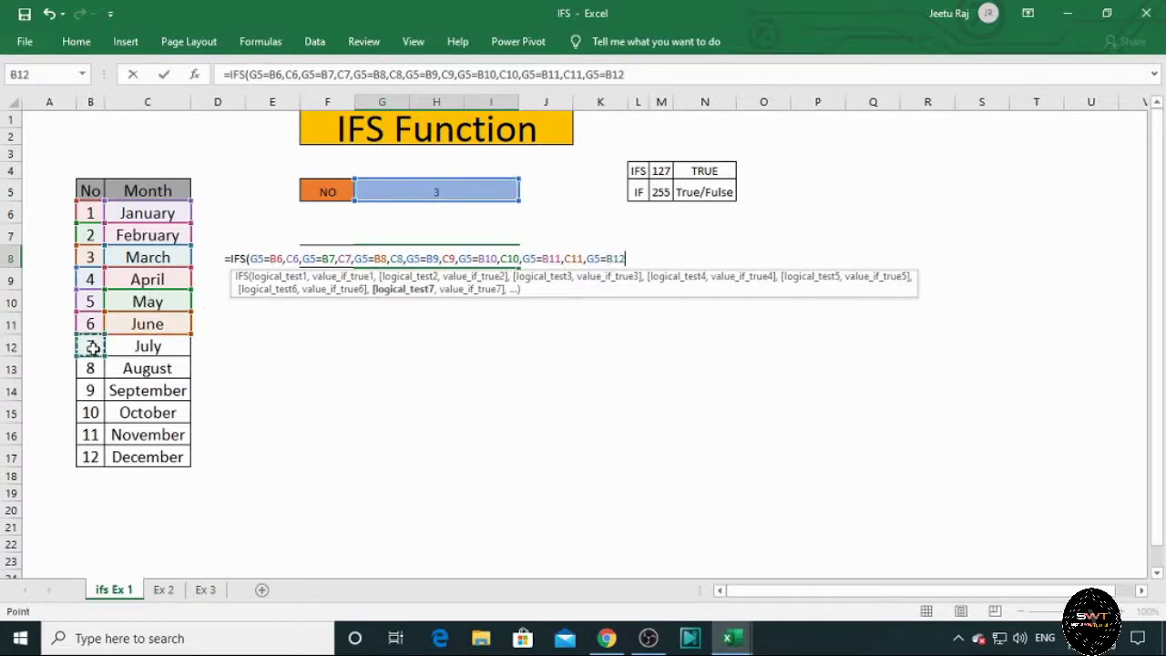
type(",")
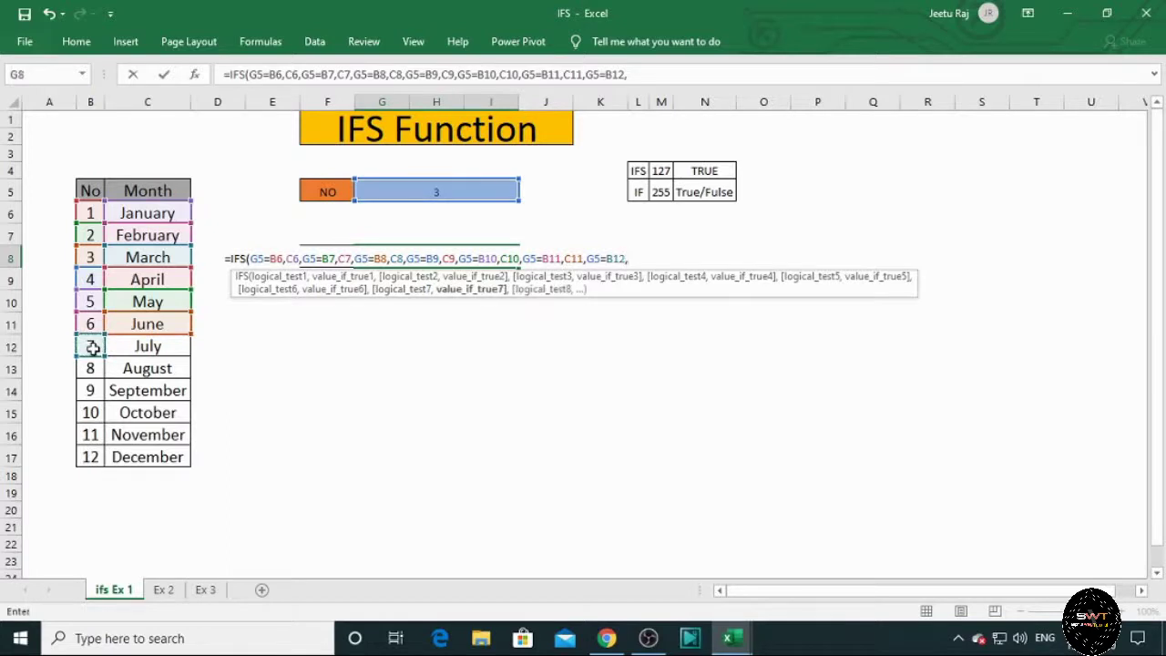
left_click(164, 348)
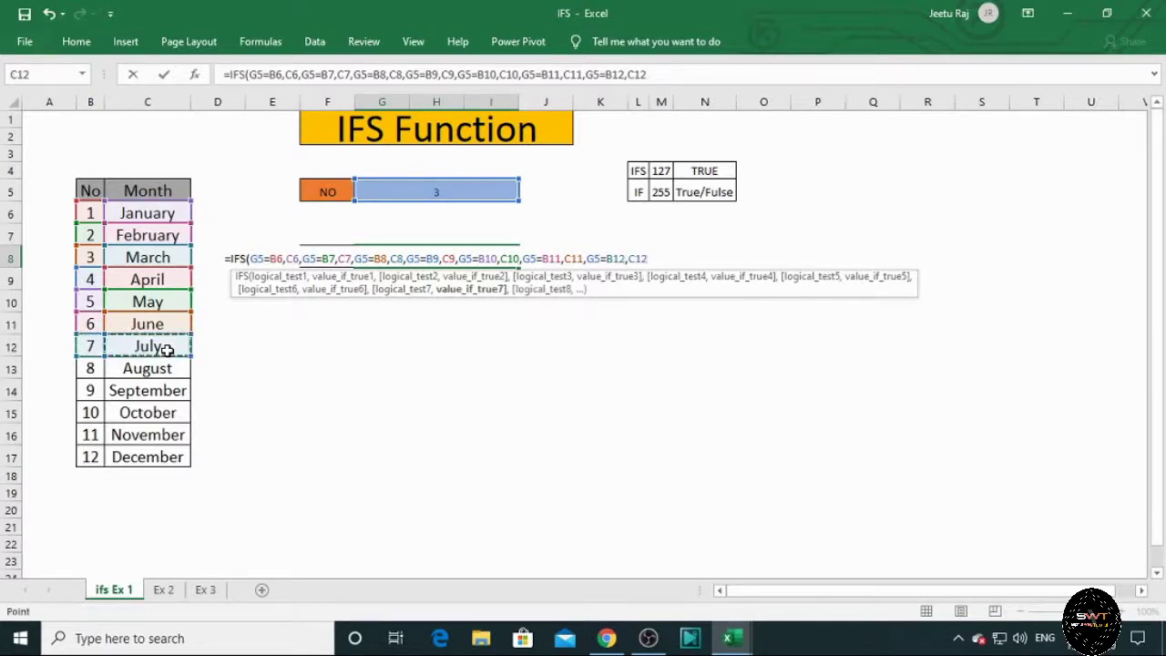
type(",")
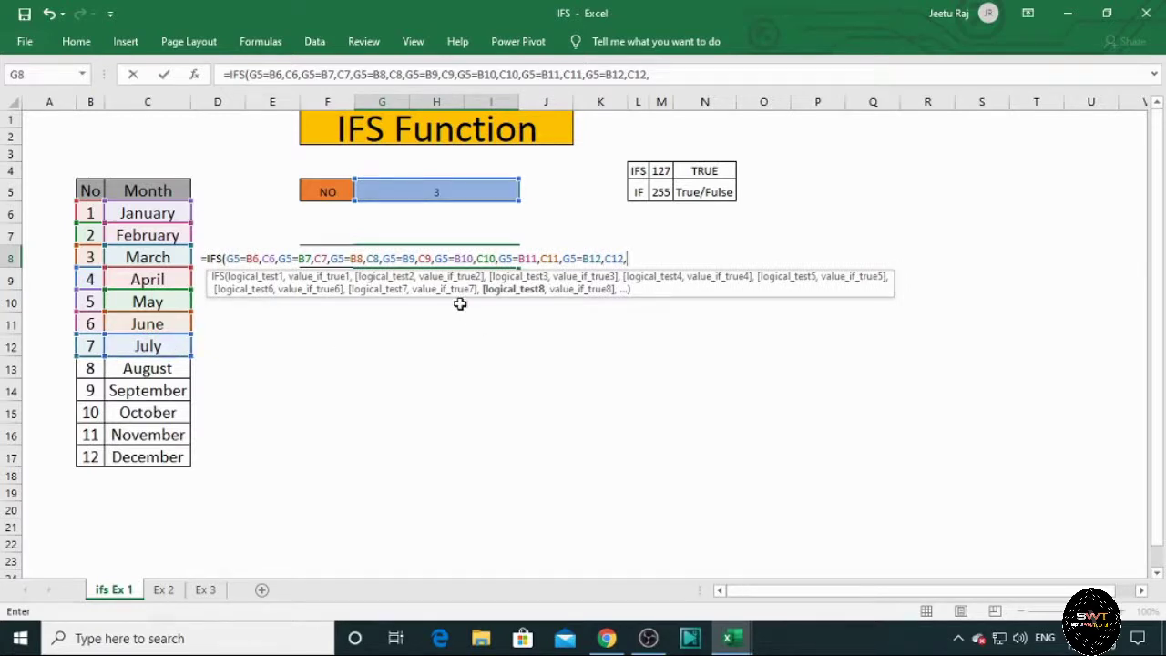
Step: Add the eighth condition pair to the IFS formula, testing G5=B13 and returning C13
left_click(437, 187)
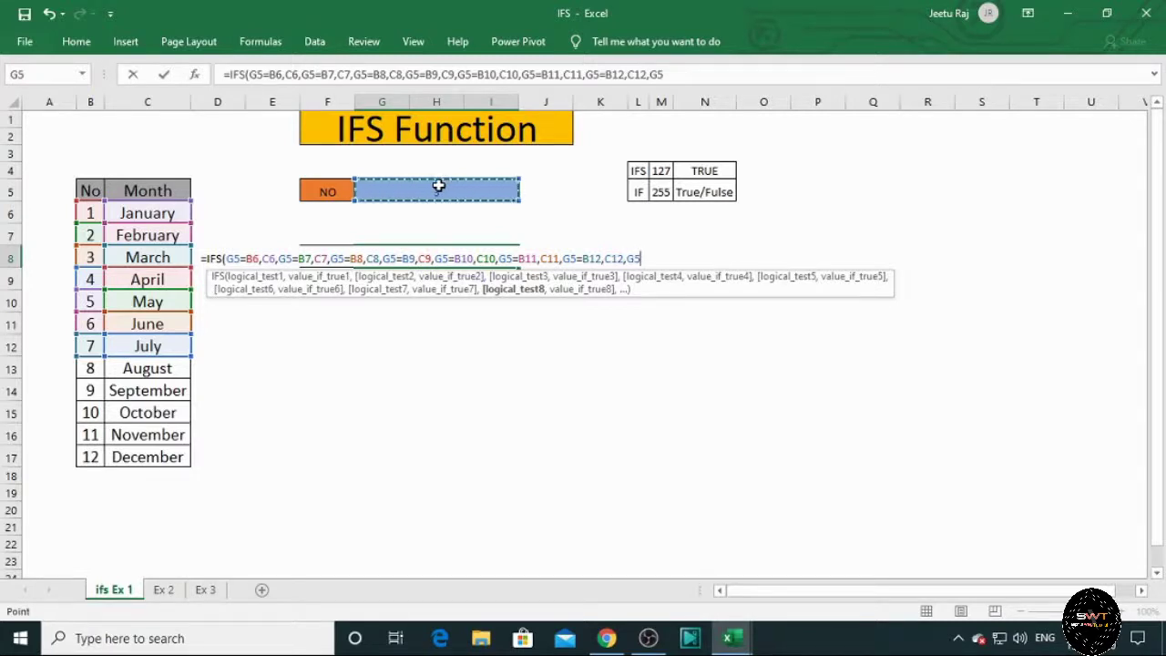
type("=")
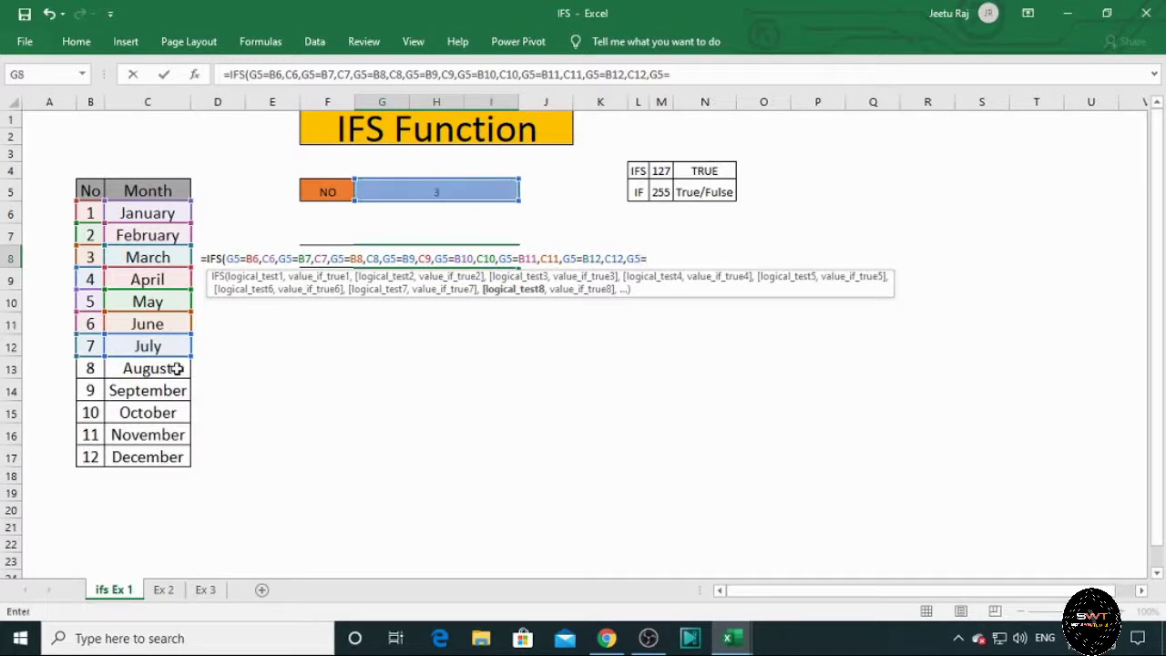
left_click(91, 368)
type(",")
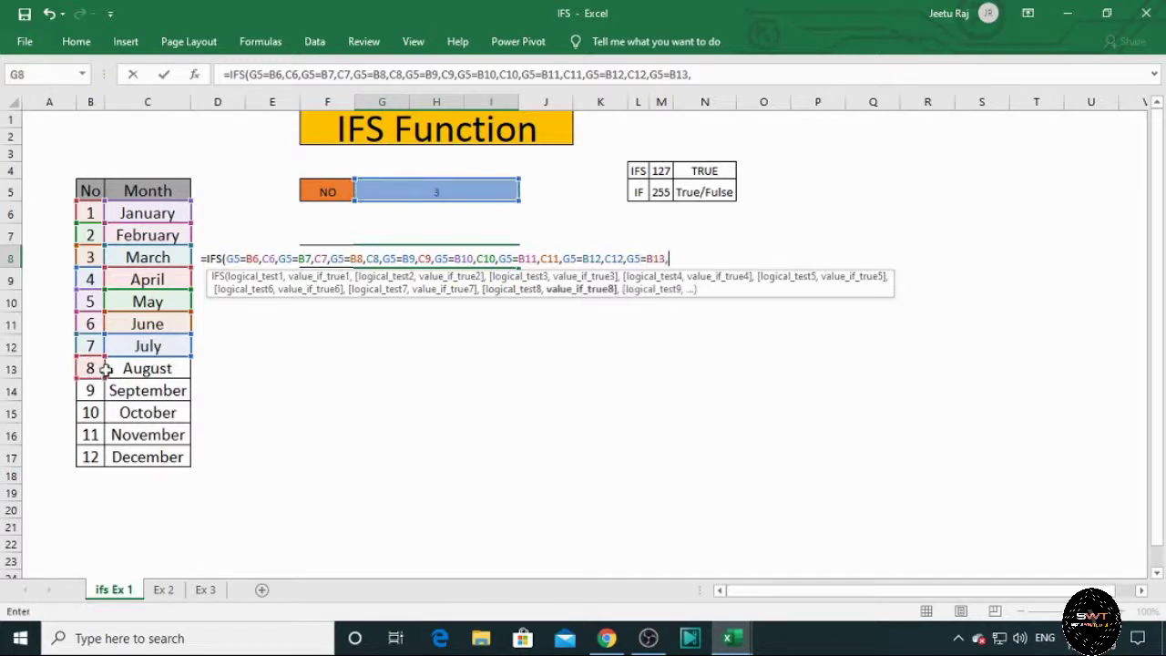
left_click(164, 368)
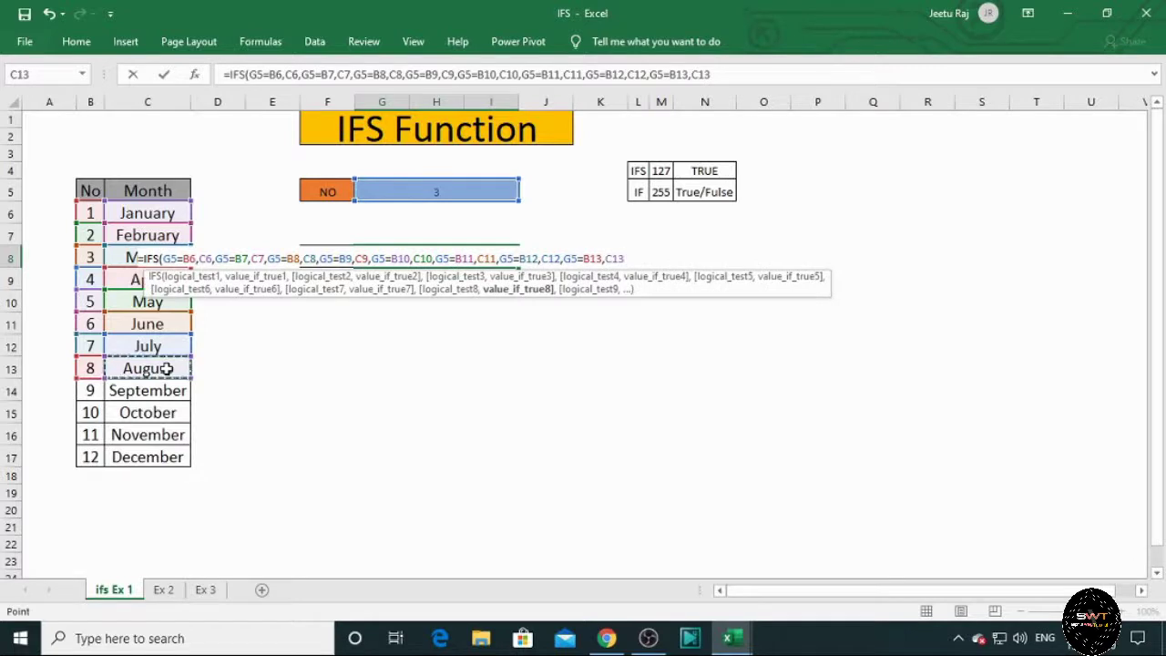
type(",")
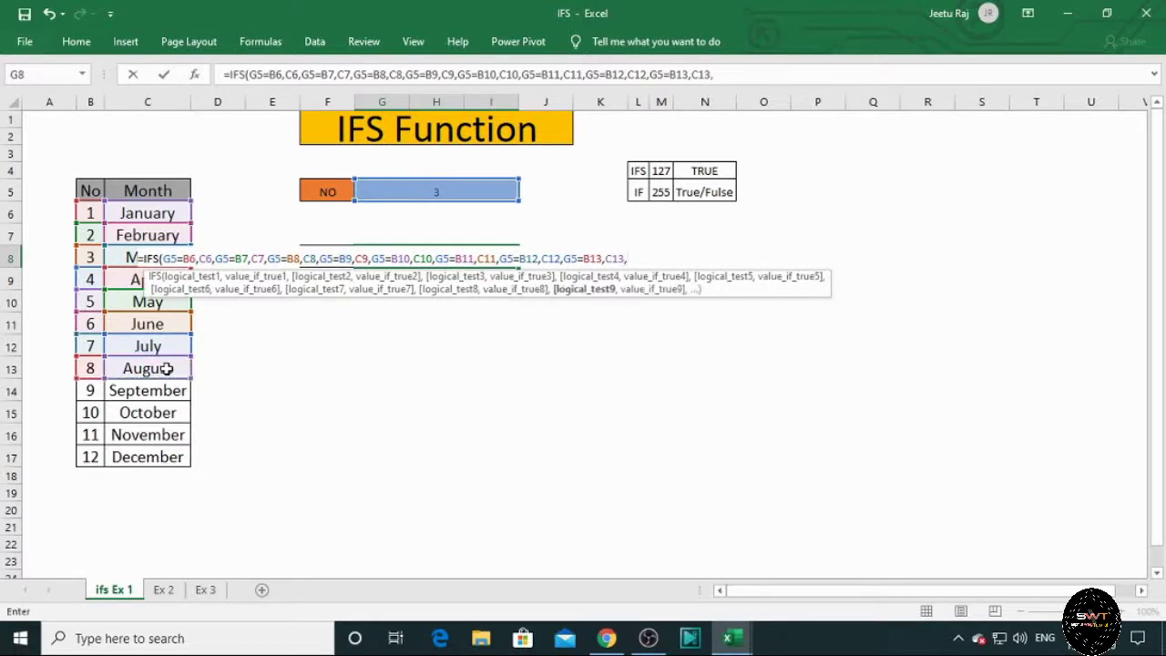
Step: Add the ninth condition pair to the IFS formula, testing G5=B14 and returning C14
left_click(464, 193)
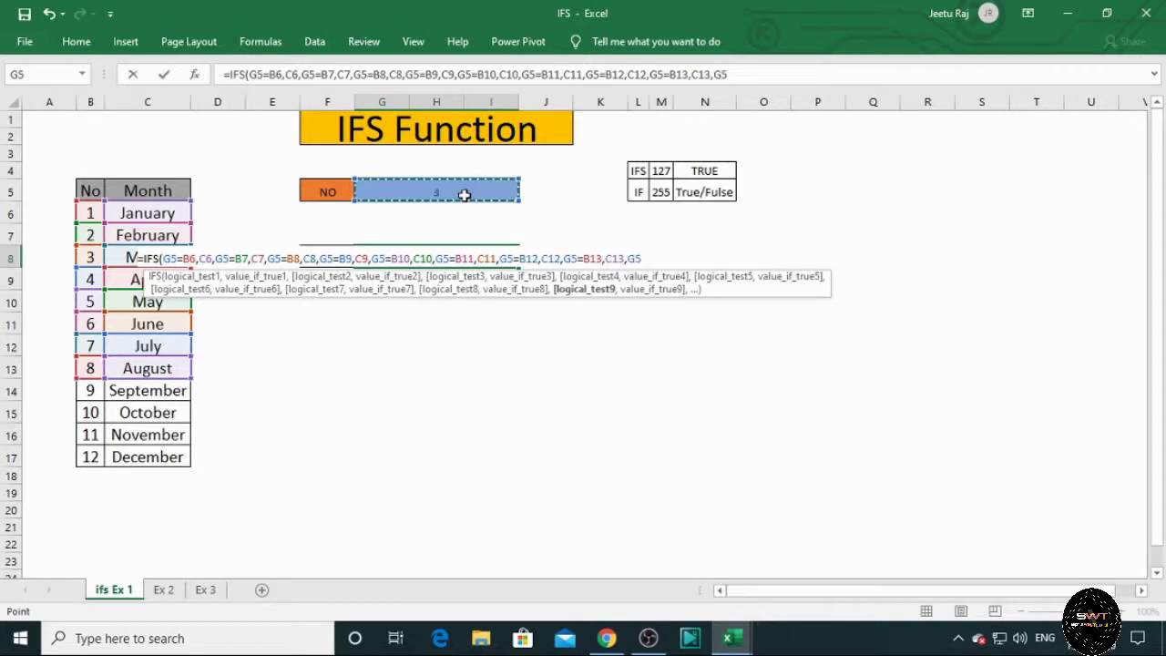
type("=")
left_click(92, 392)
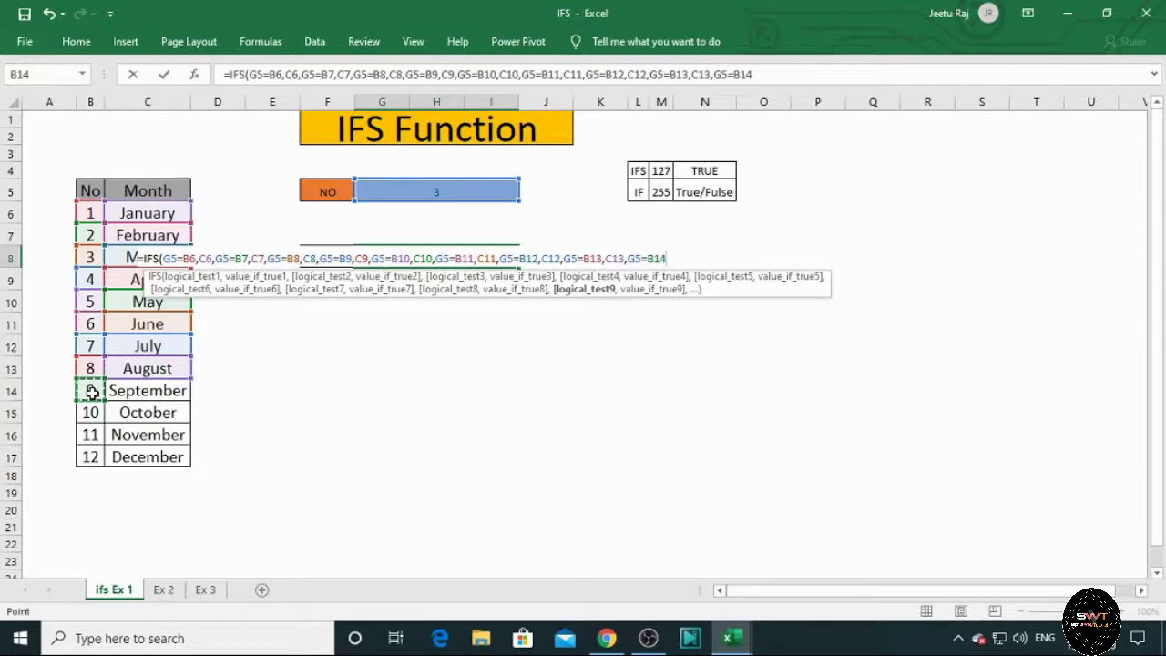
type(",")
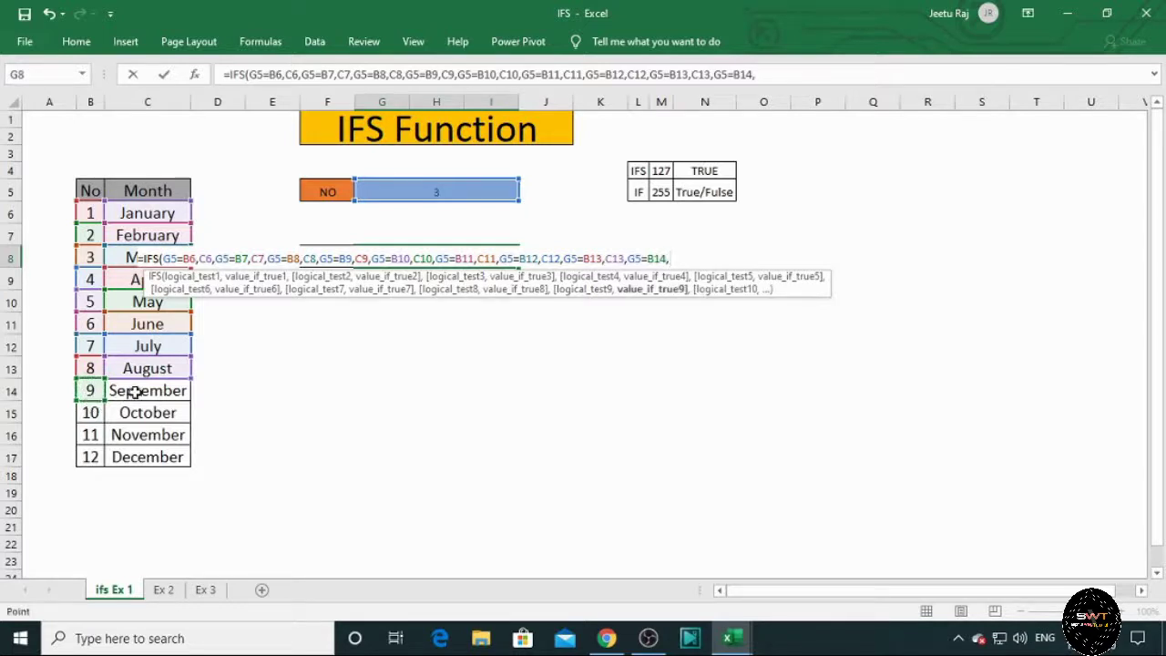
left_click(133, 390)
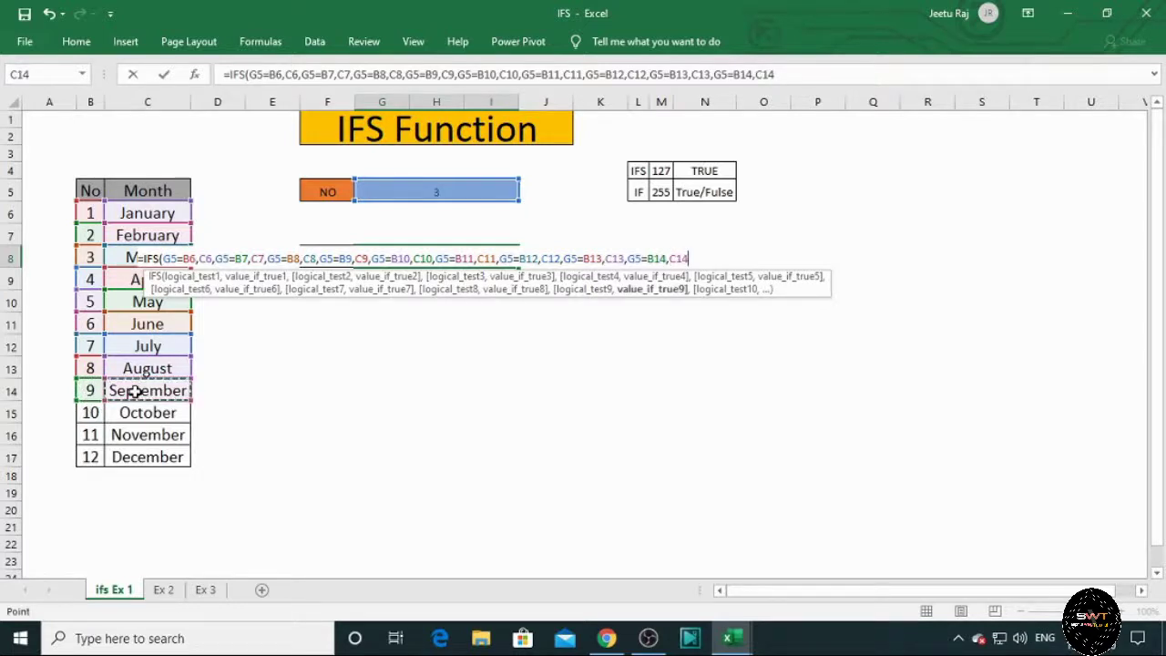
type(",")
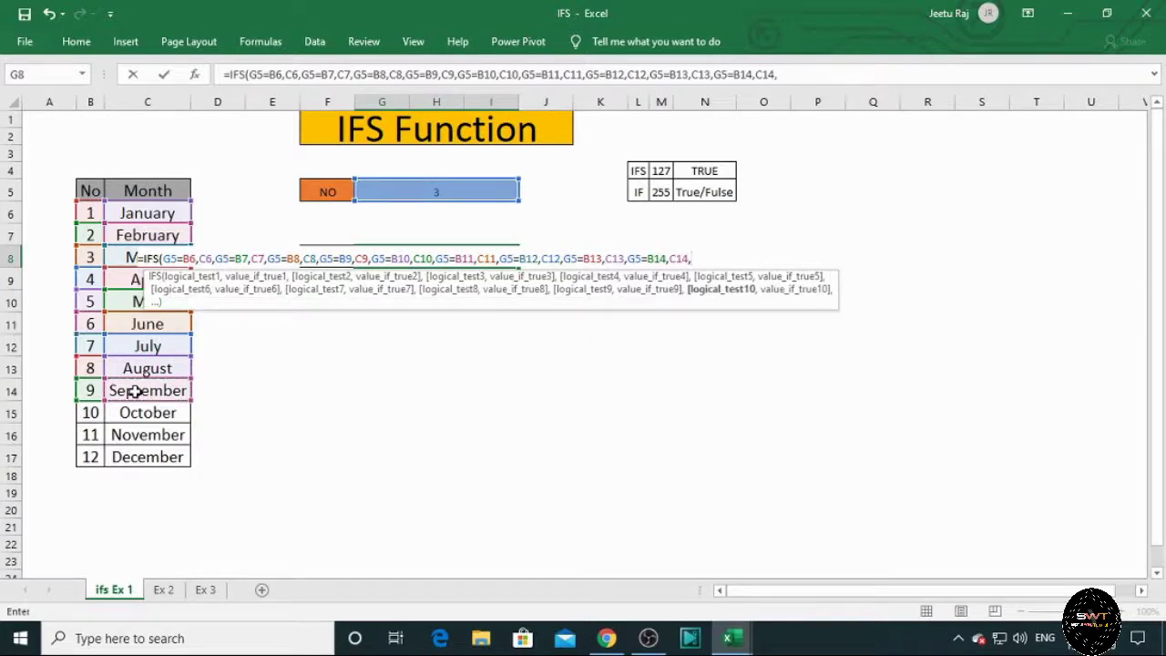
Step: Add the tenth condition pair to the IFS formula, testing G5=B15 and returning C15
left_click(436, 188)
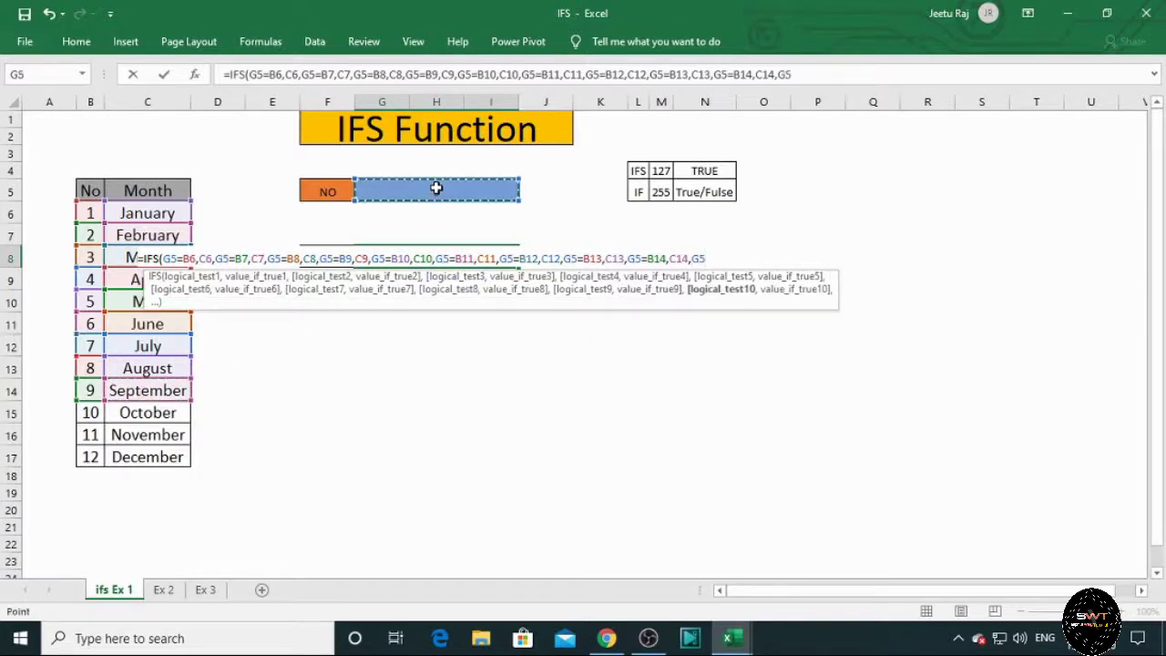
type("=")
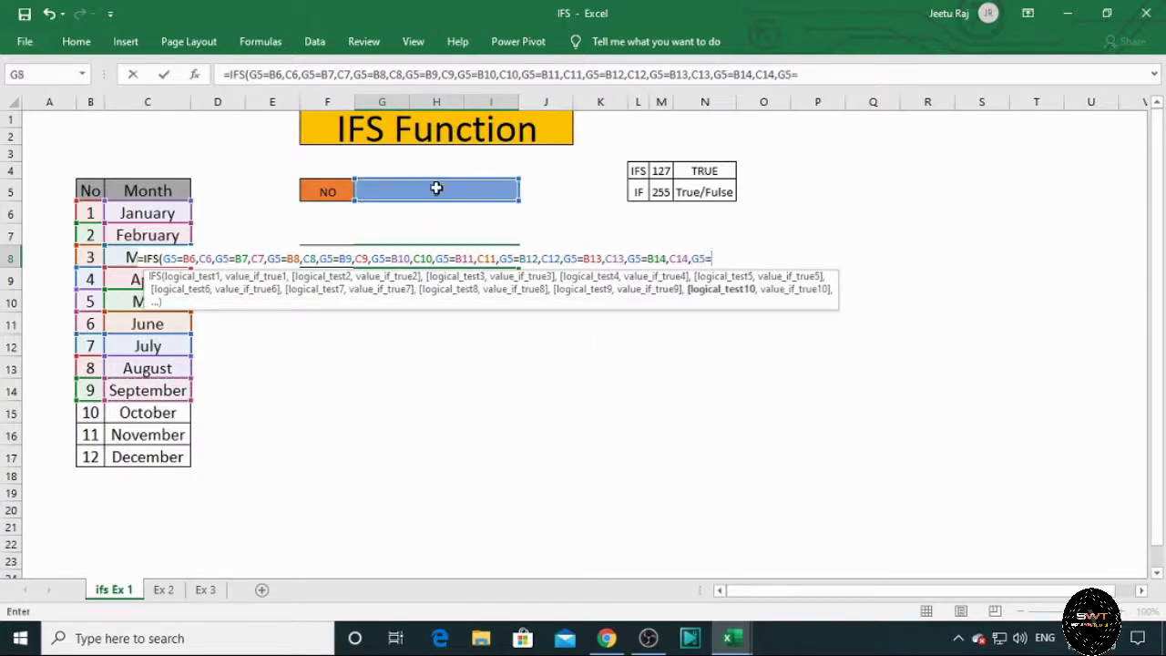
left_click(94, 413)
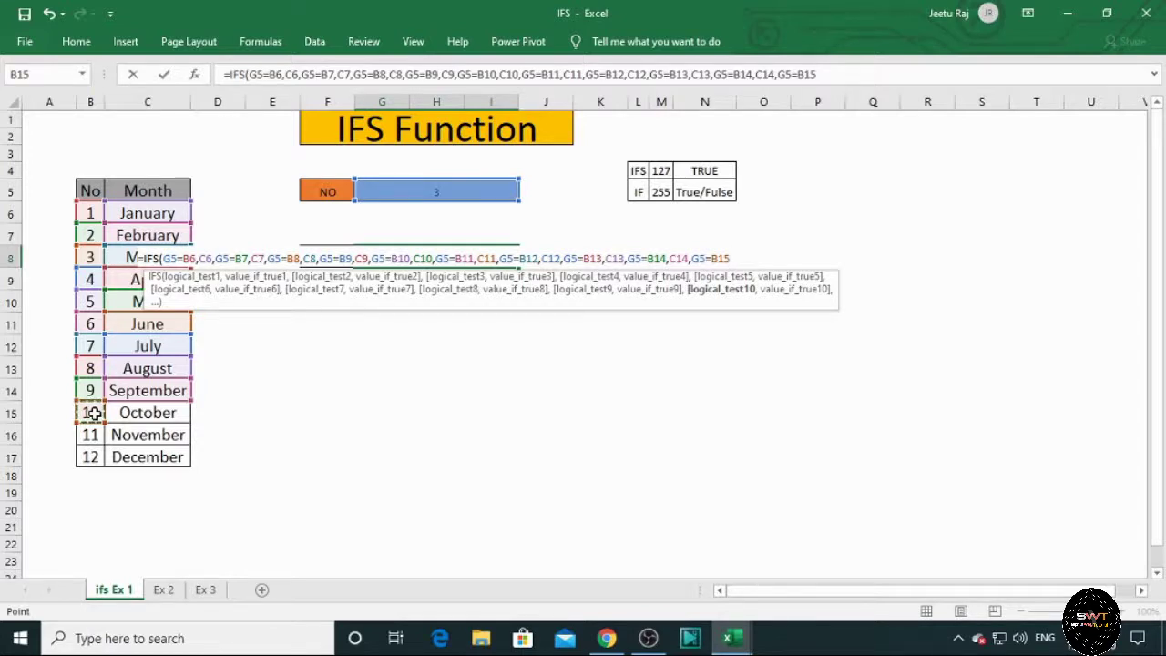
type(",")
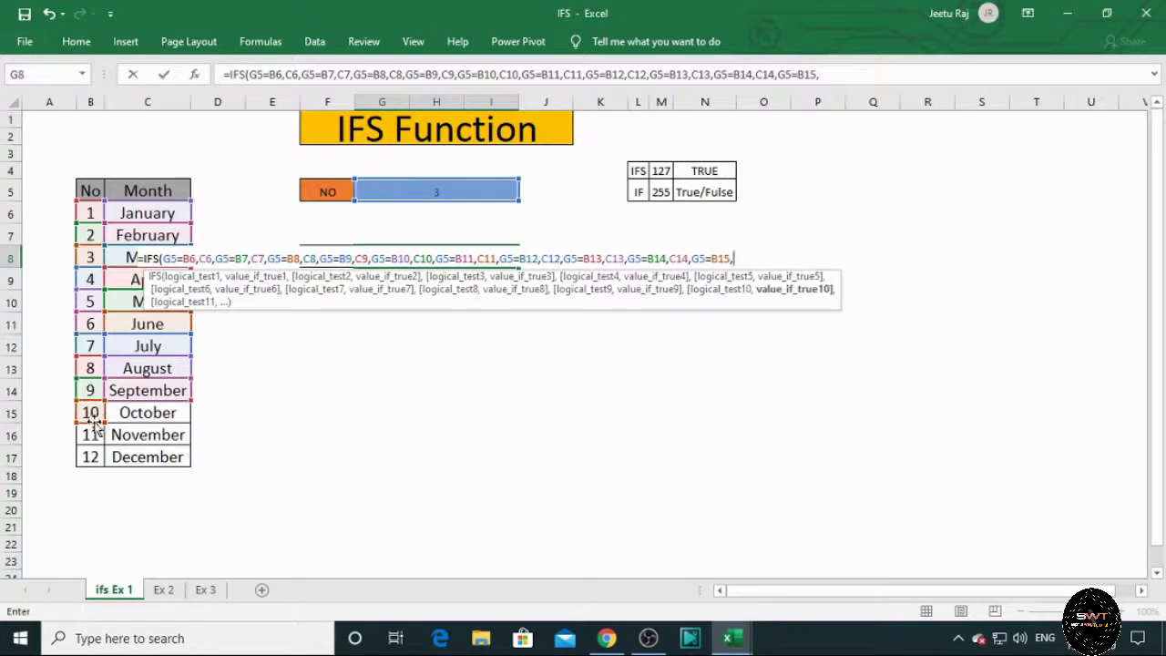
left_click(144, 419)
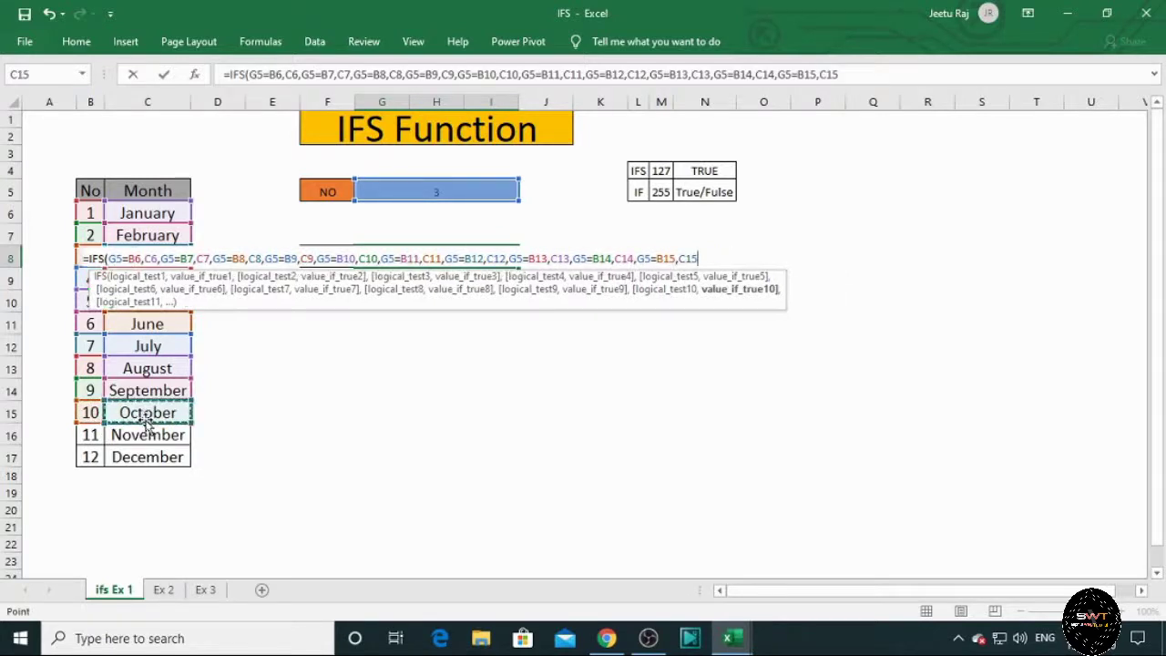
type(",")
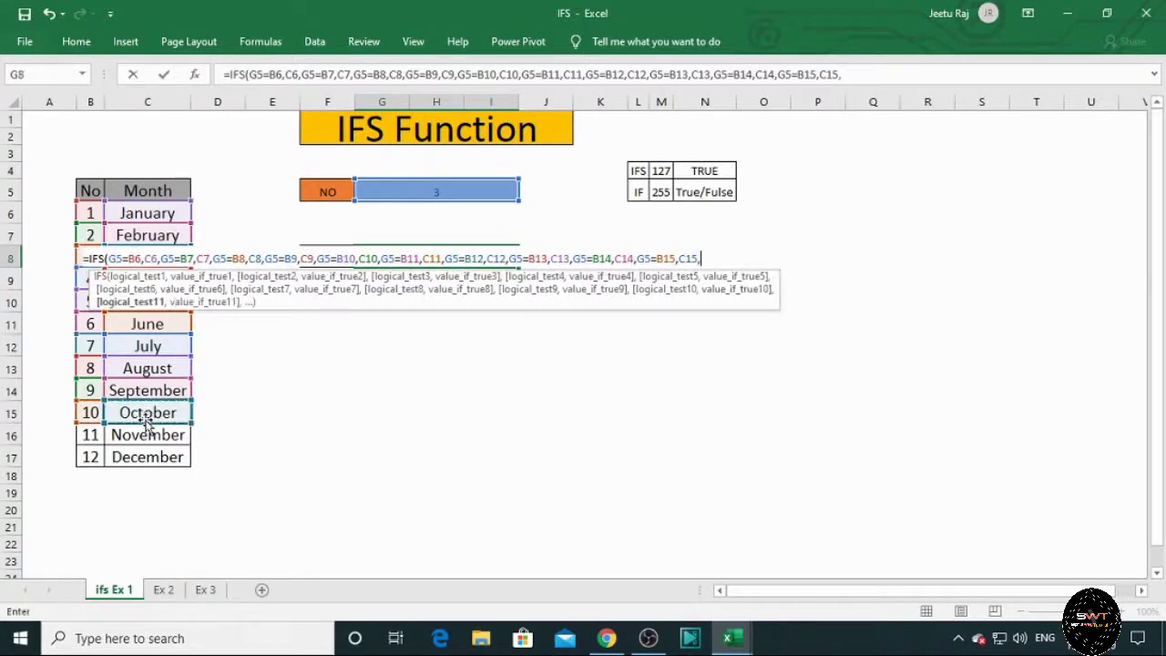
Step: Add the eleventh condition pair to the IFS formula, testing G5=B16 and returning C16
left_click(472, 190)
type(",")
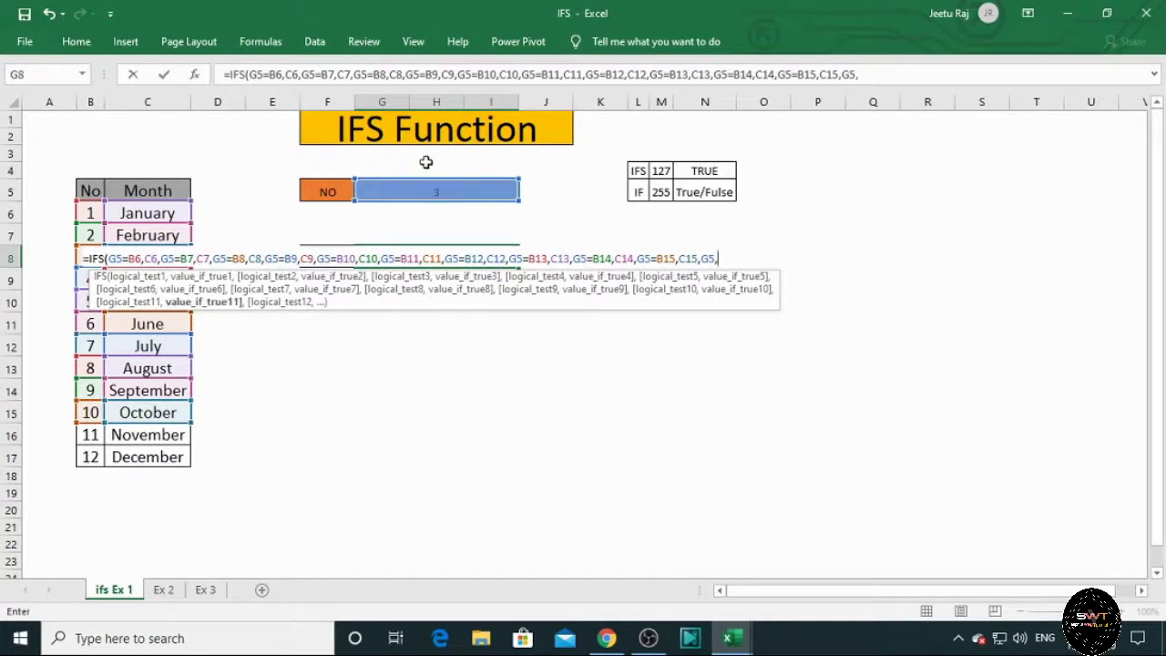
left_click(95, 434)
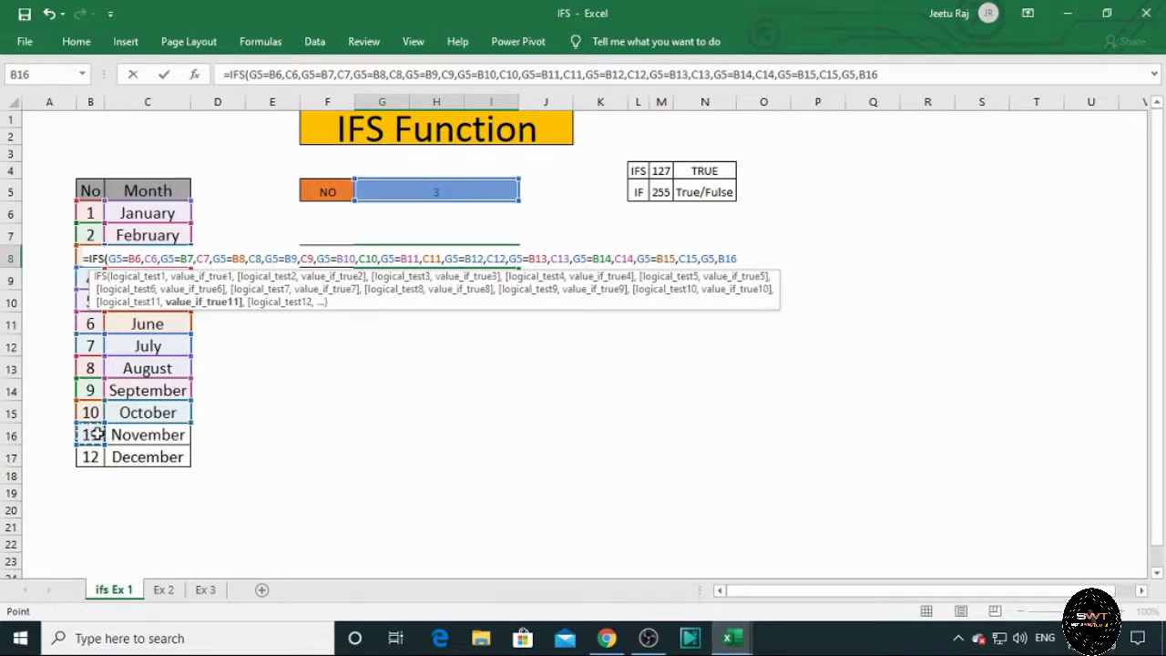
key("BackSpace")
key("BackSpace")
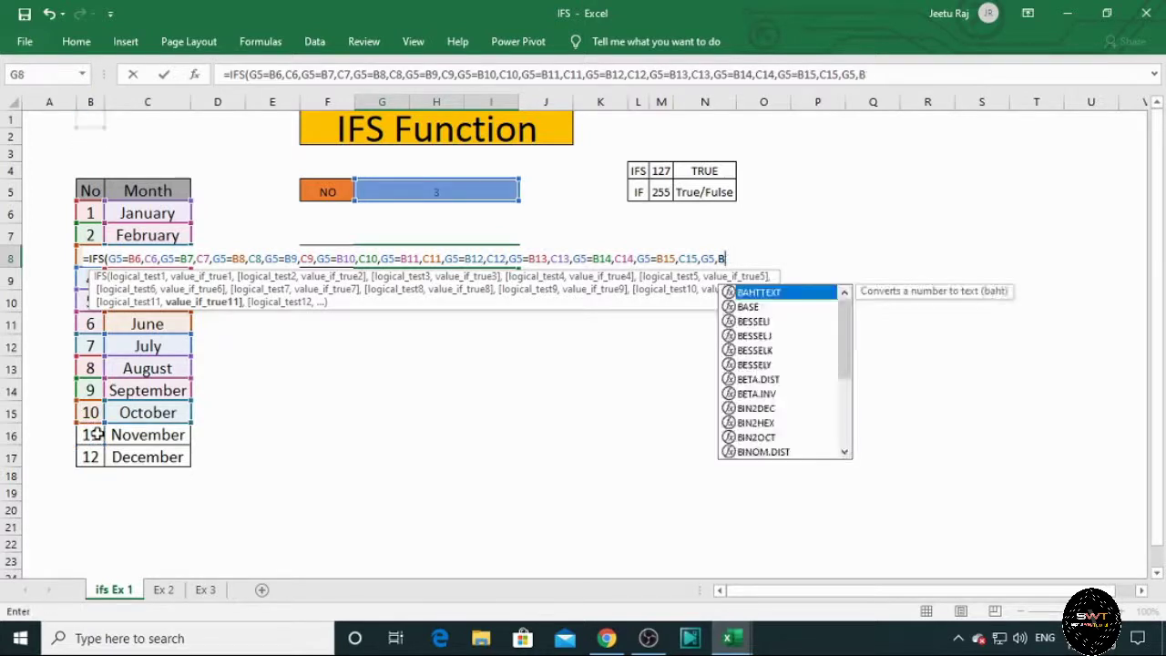
key("BackSpace")
key("BackSpace")
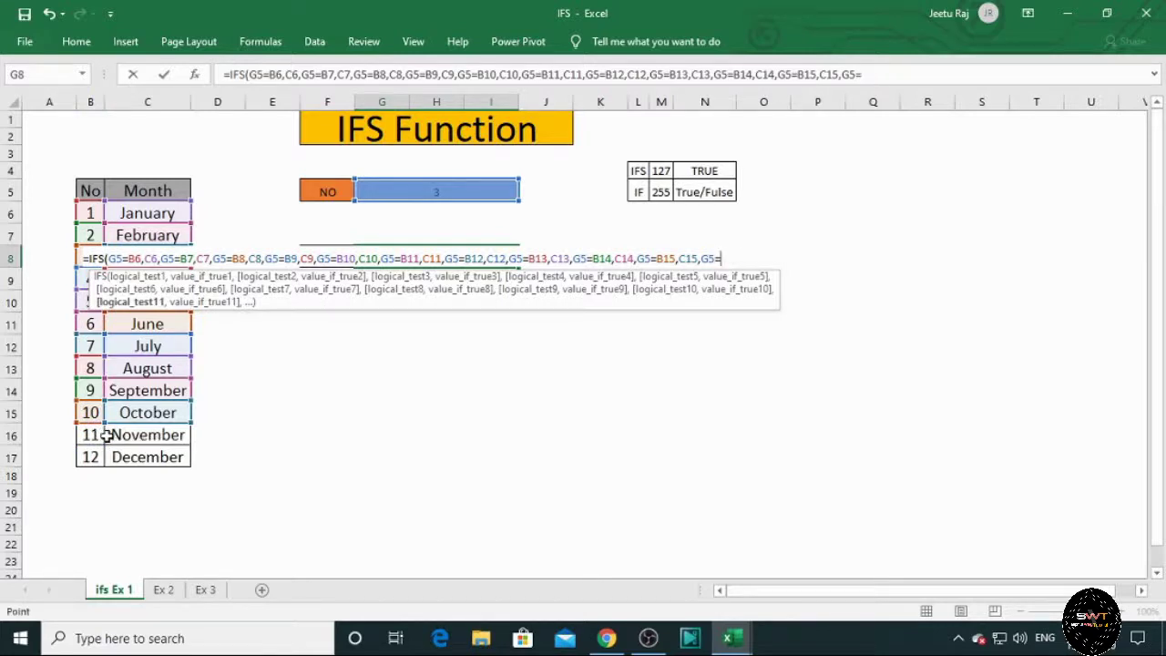
left_click(108, 436)
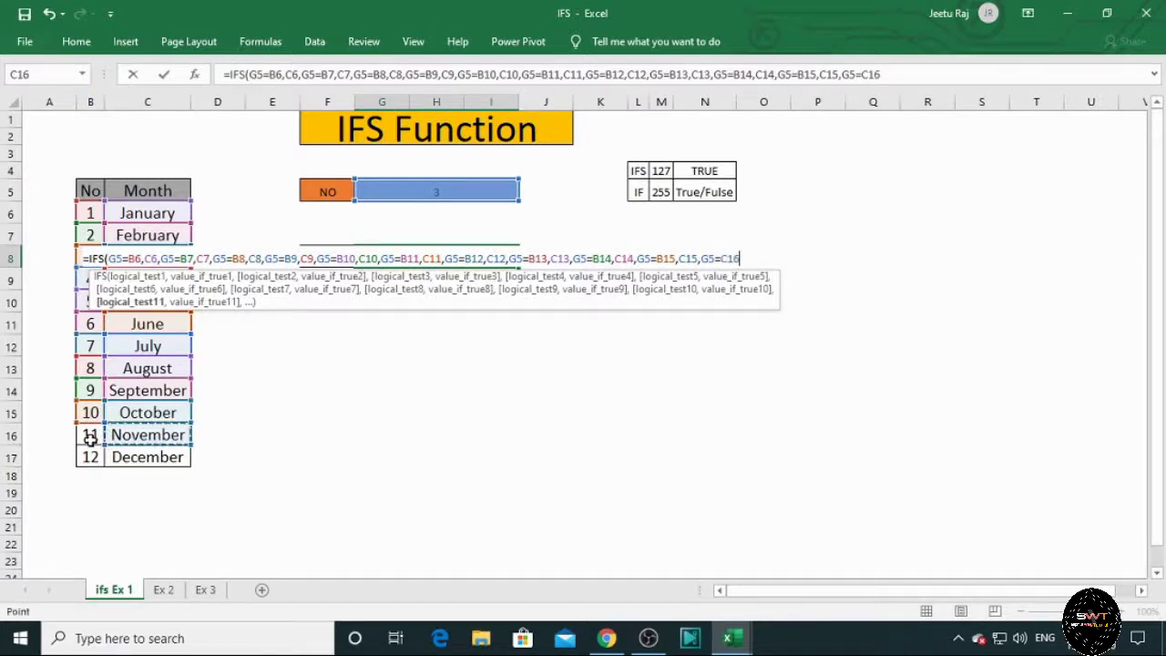
left_click(91, 438)
type(",")
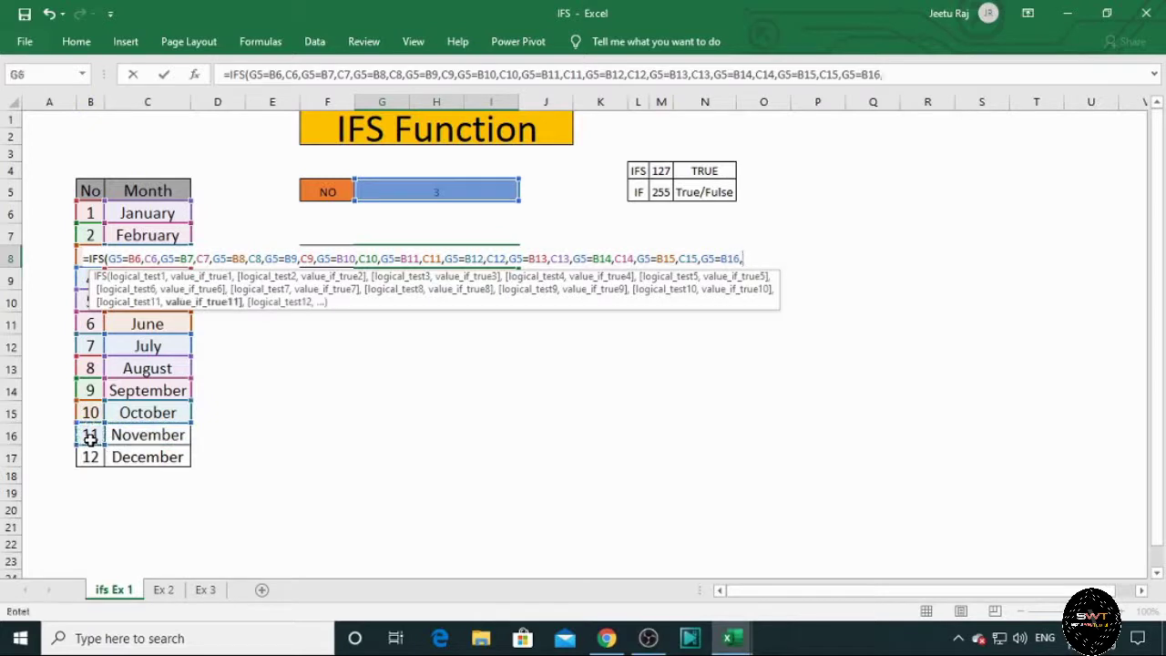
left_click(170, 436)
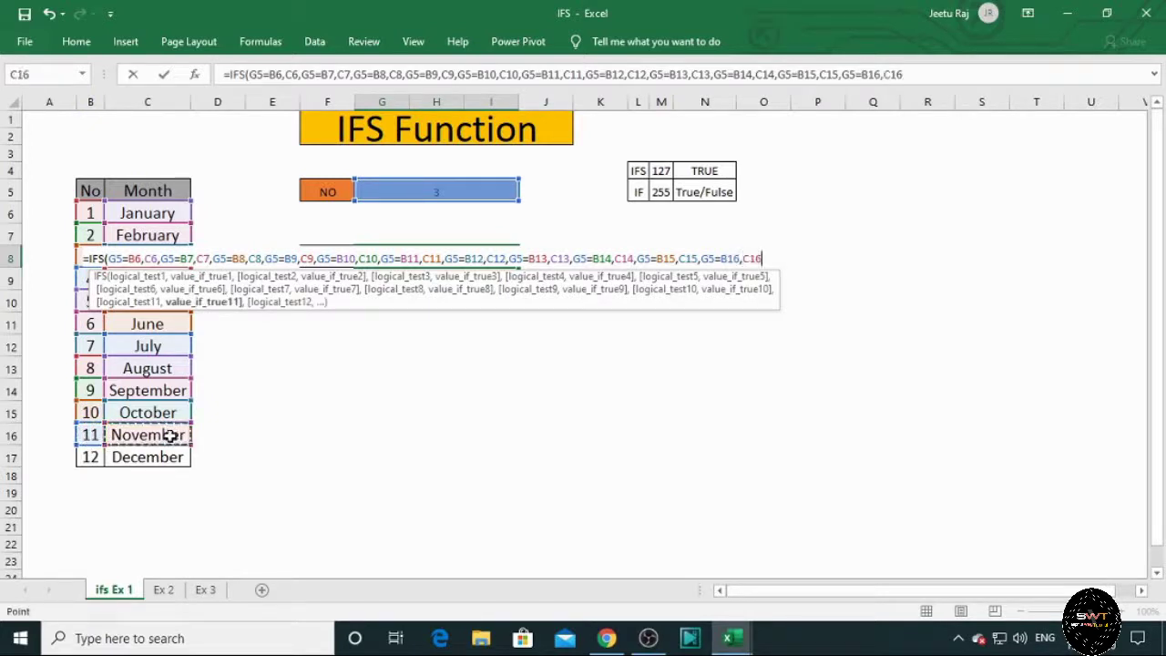
type(",")
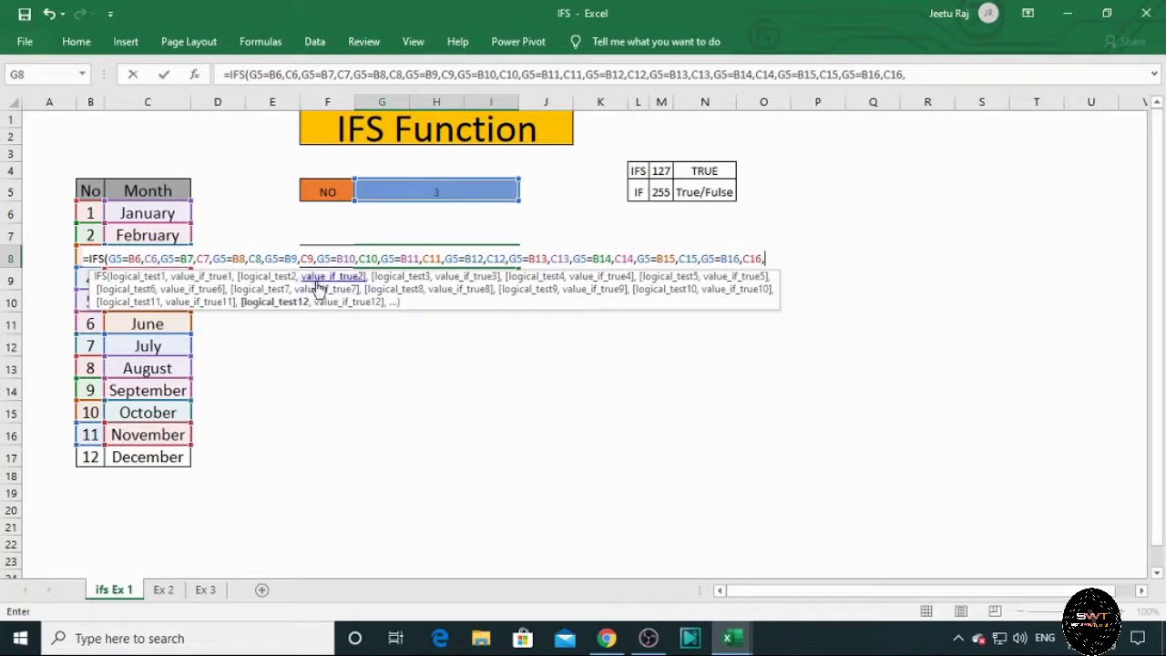
Step: Add the twelfth condition pair, testing G5=B17 and returning C17, and end the IFS formula with a closing parenthesis
left_click(430, 194)
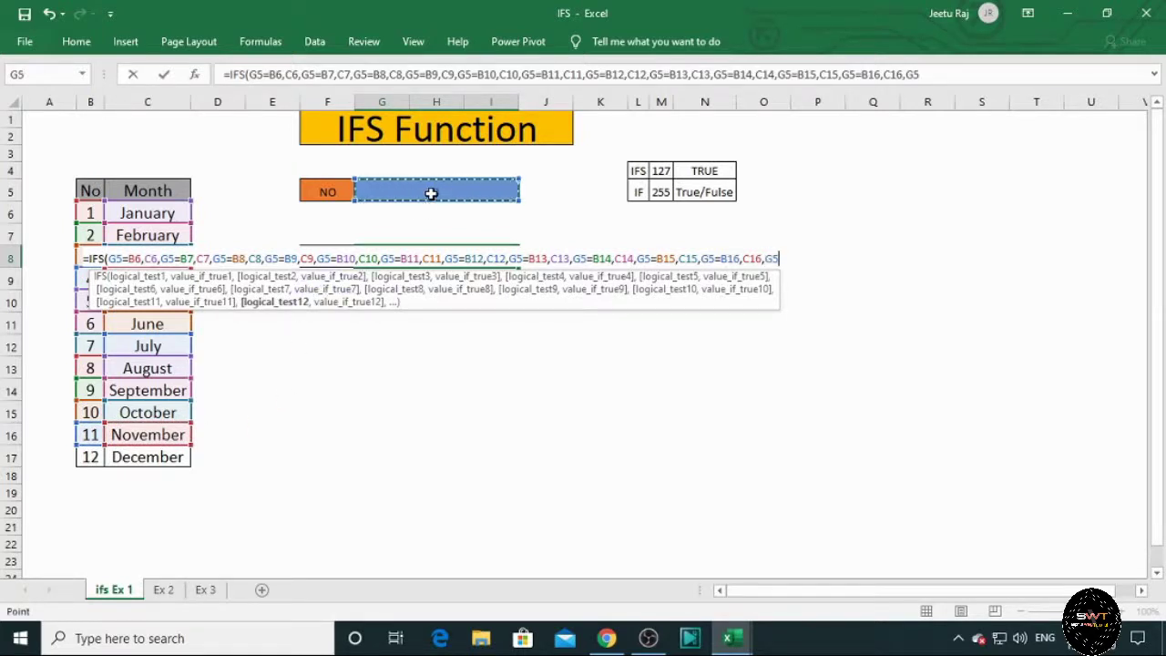
type("=")
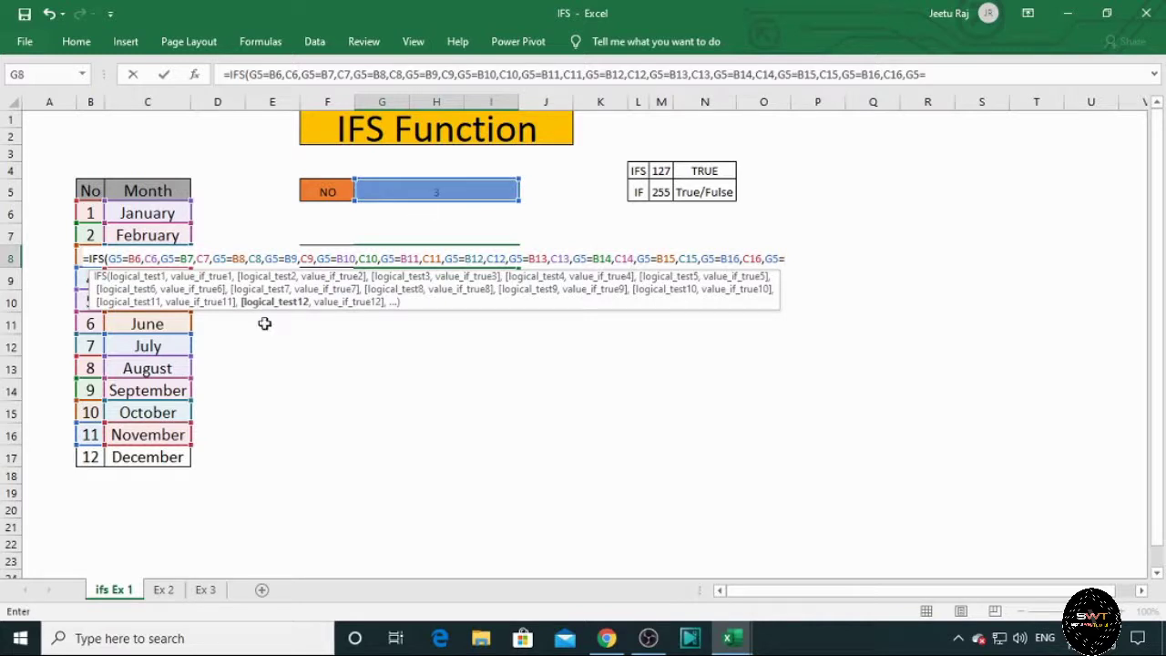
left_click(88, 458)
type(",")
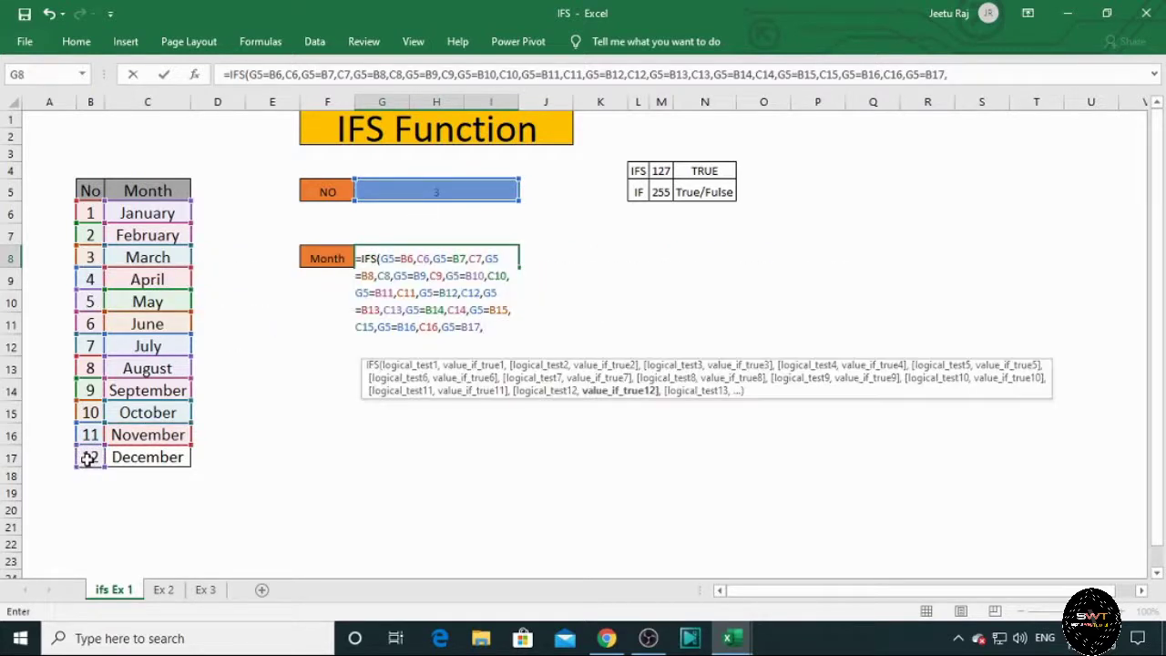
left_click(183, 456)
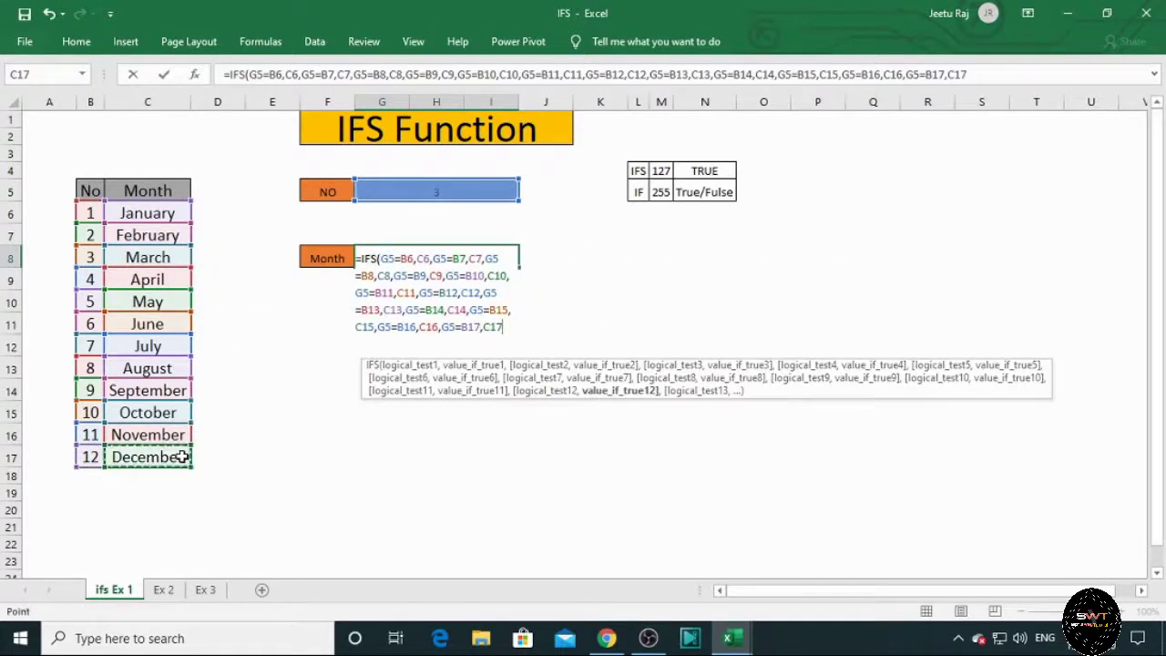
type(")")
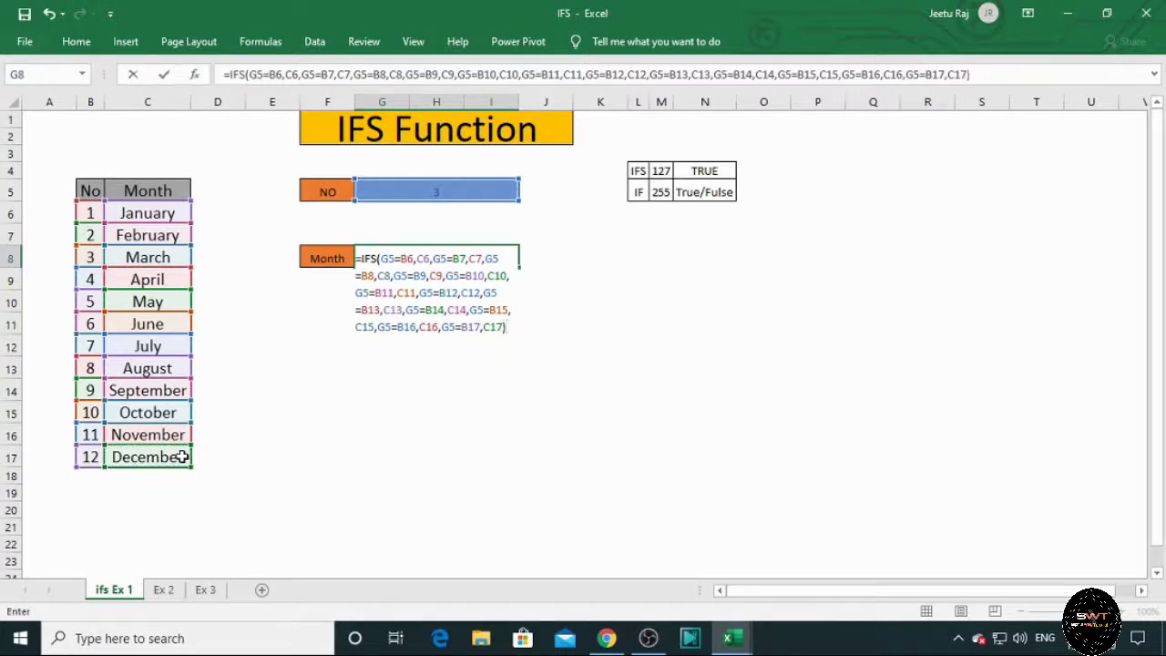
Step: Enter the completed IFS formula in G8 and review its condition pairs in the cell's formula
key("Return")
key("Up")
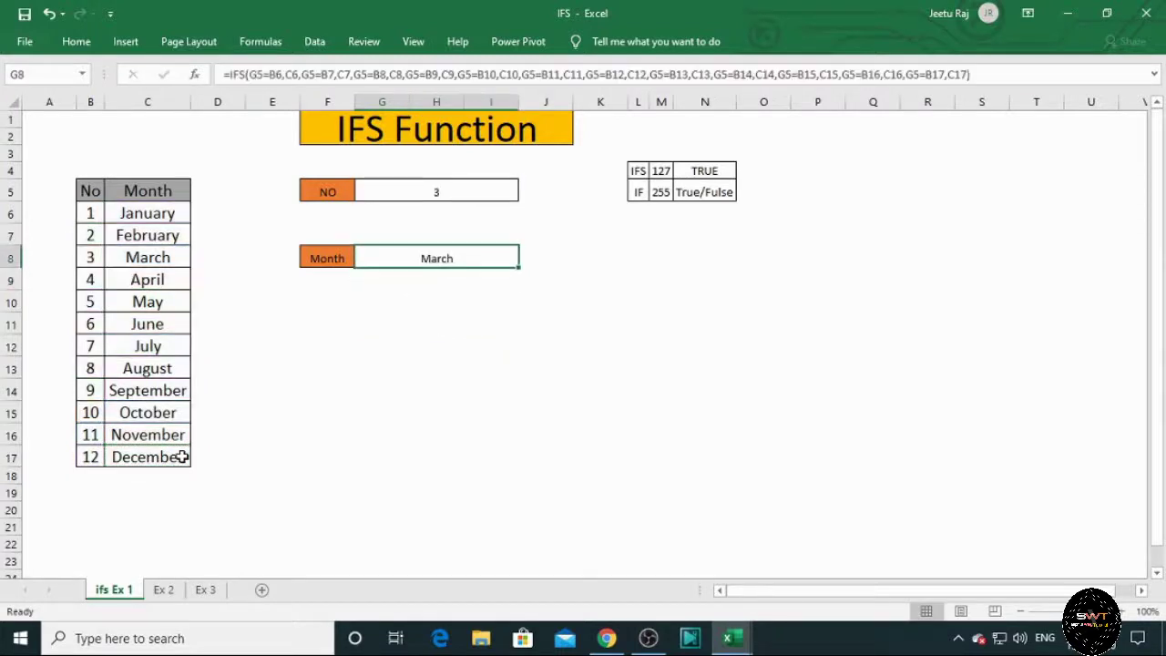
left_click_drag(249, 75, 968, 75)
left_click(982, 76)
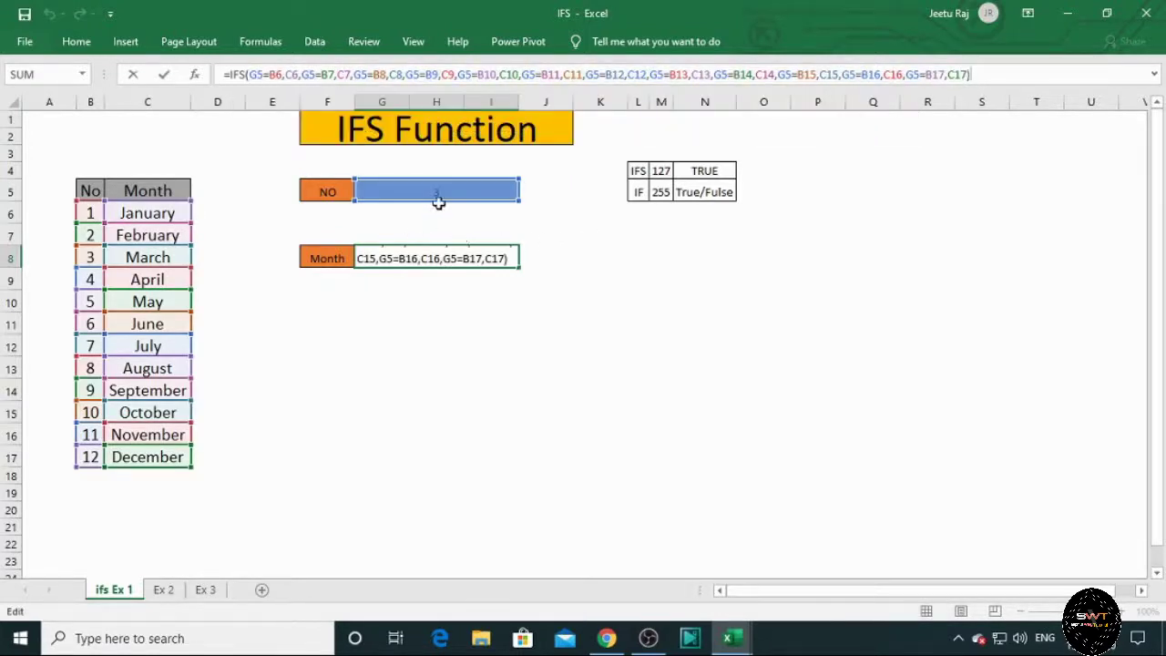
Step: Test the month lookup by setting the number in G5 to 1, 2, 3 and 4 in turn
left_click(469, 186)
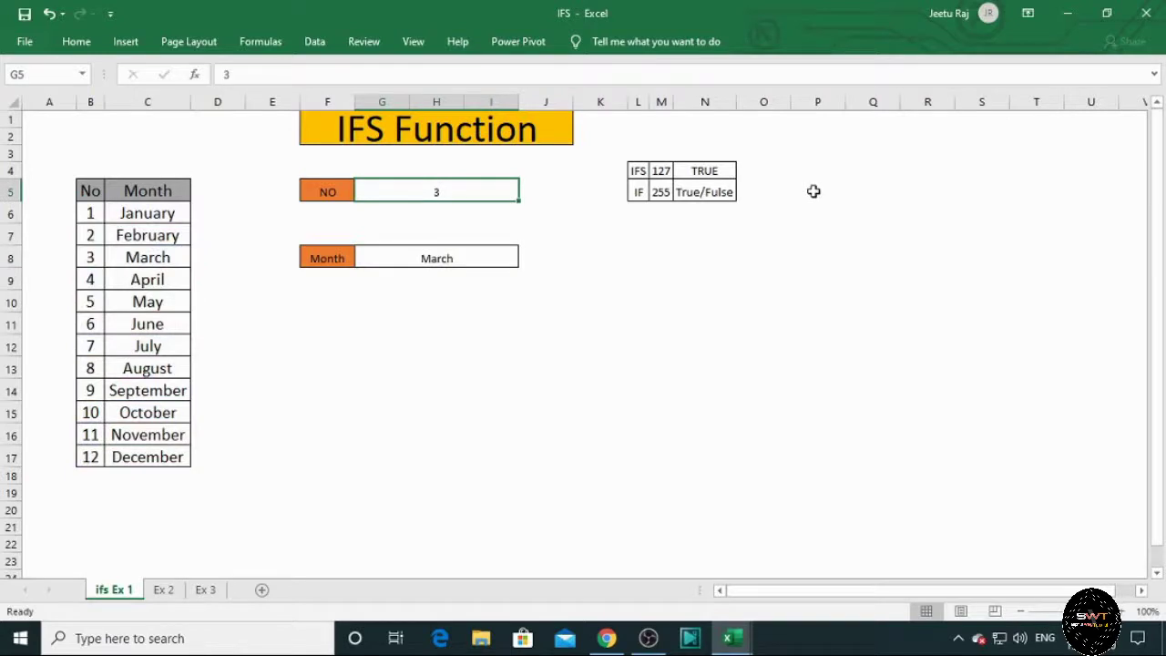
type("1")
key("Return")
key("Up")
type("2")
key("Return")
key("Up")
type("3")
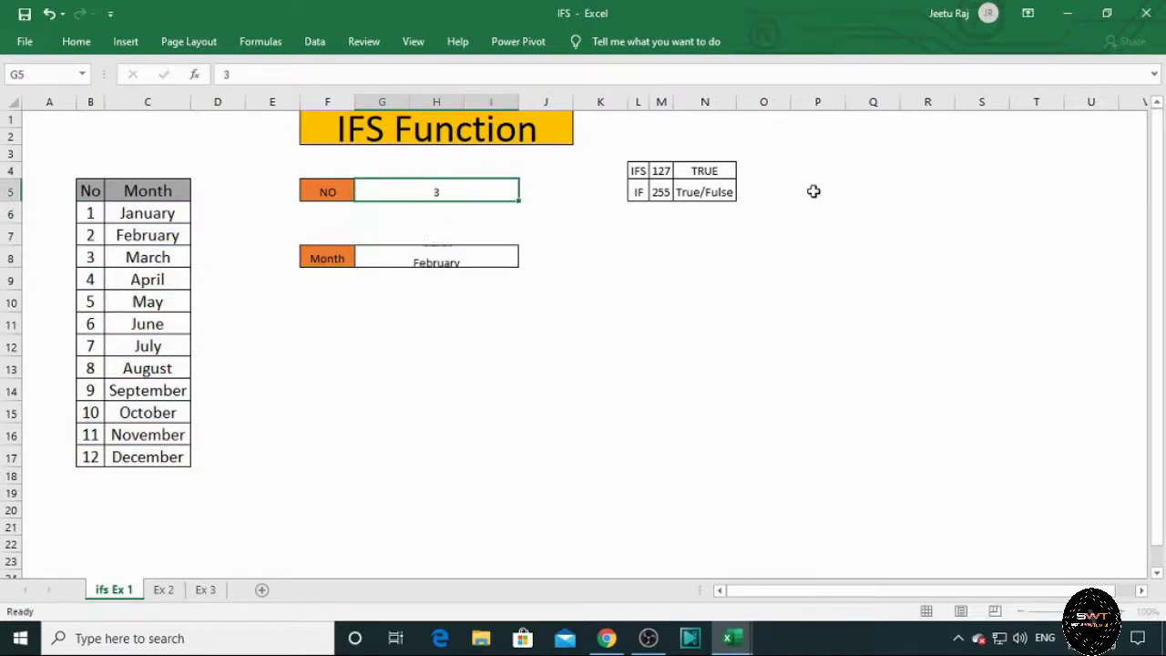
key("Return")
key("Up")
type("4")
key("Return")
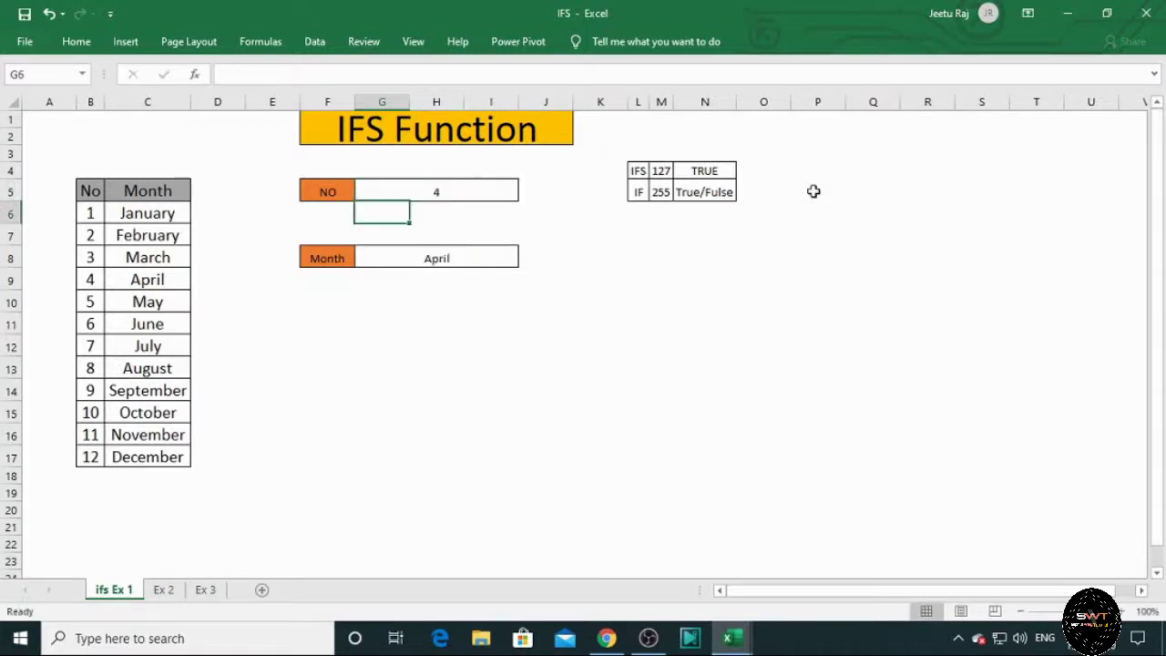
key("Up")
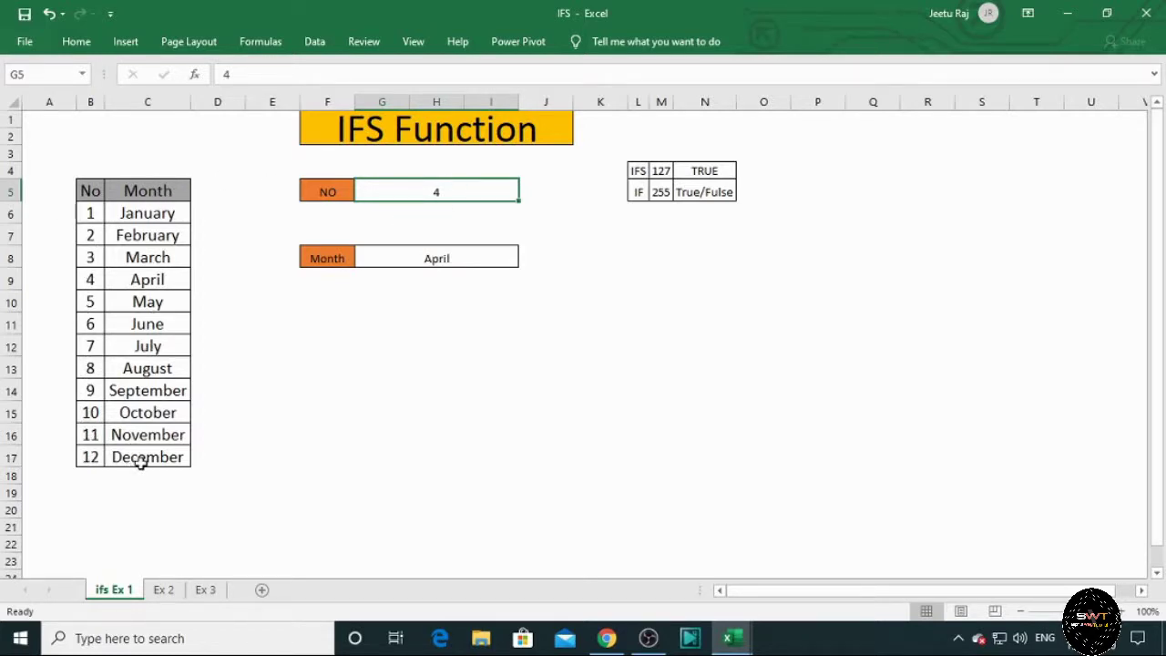
Step: Try replacing April in C9 with PPP to test the formula's link to the month list, and undo the replacement
left_click_drag(153, 218, 150, 456)
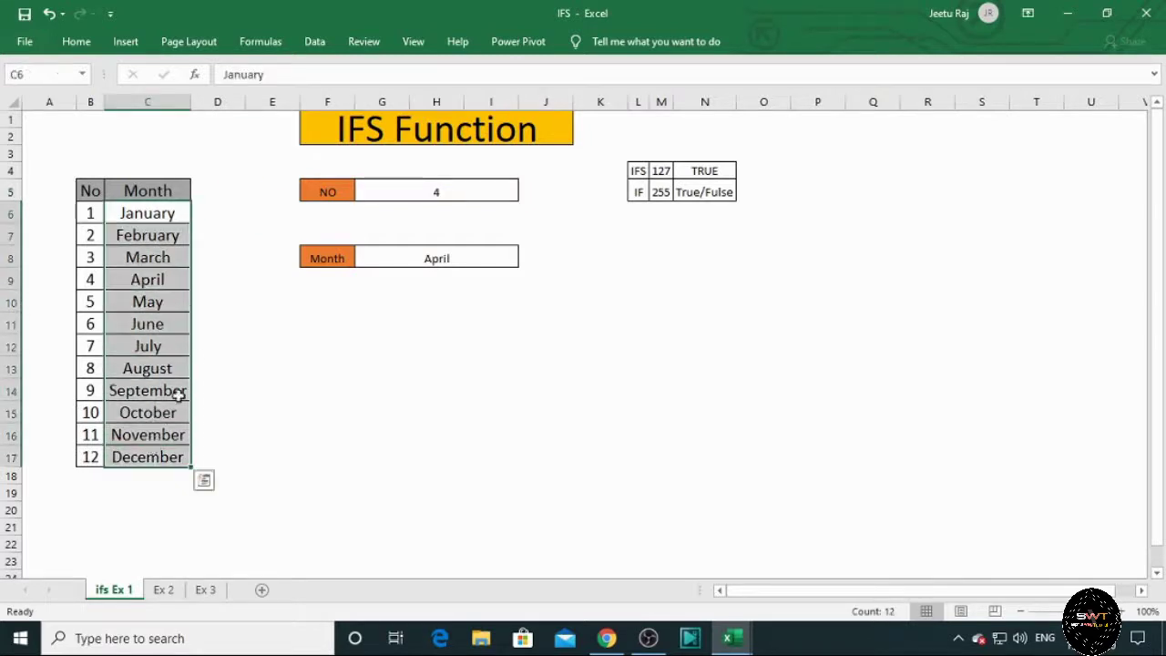
left_click(416, 258)
left_click(127, 281)
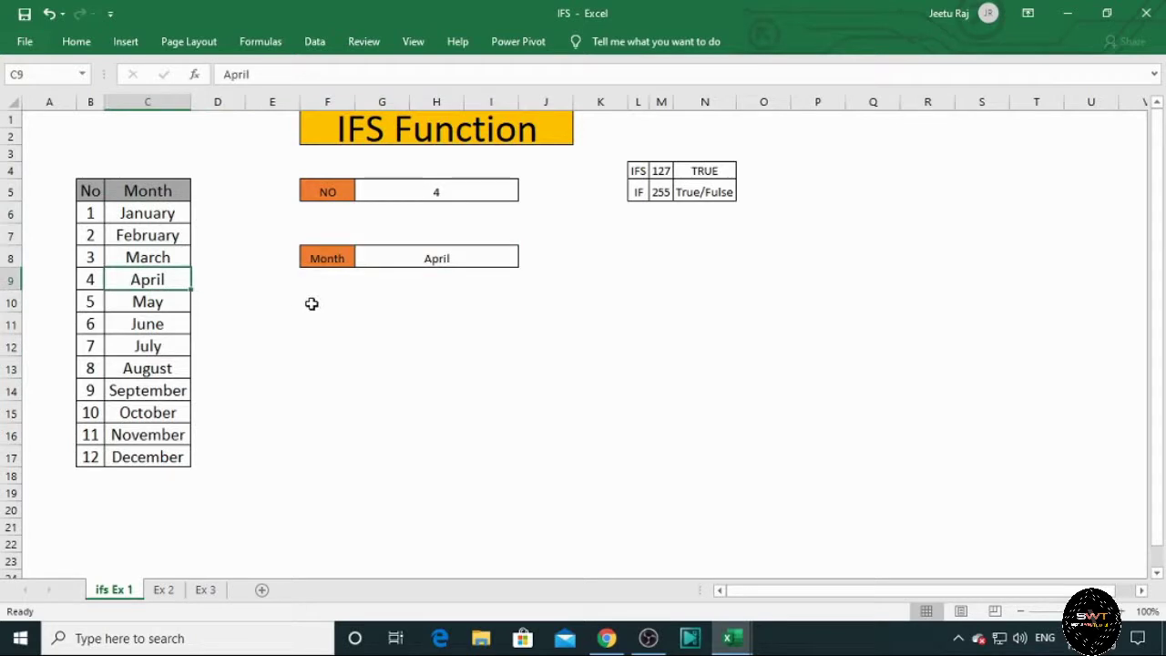
type("PPP")
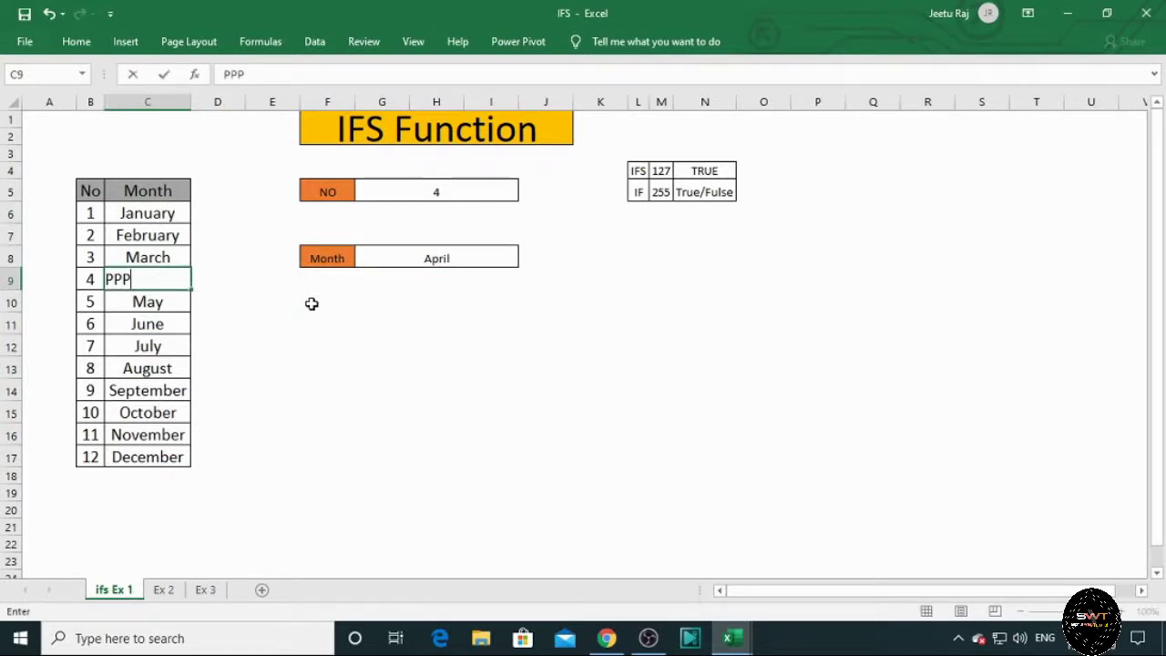
key("Return")
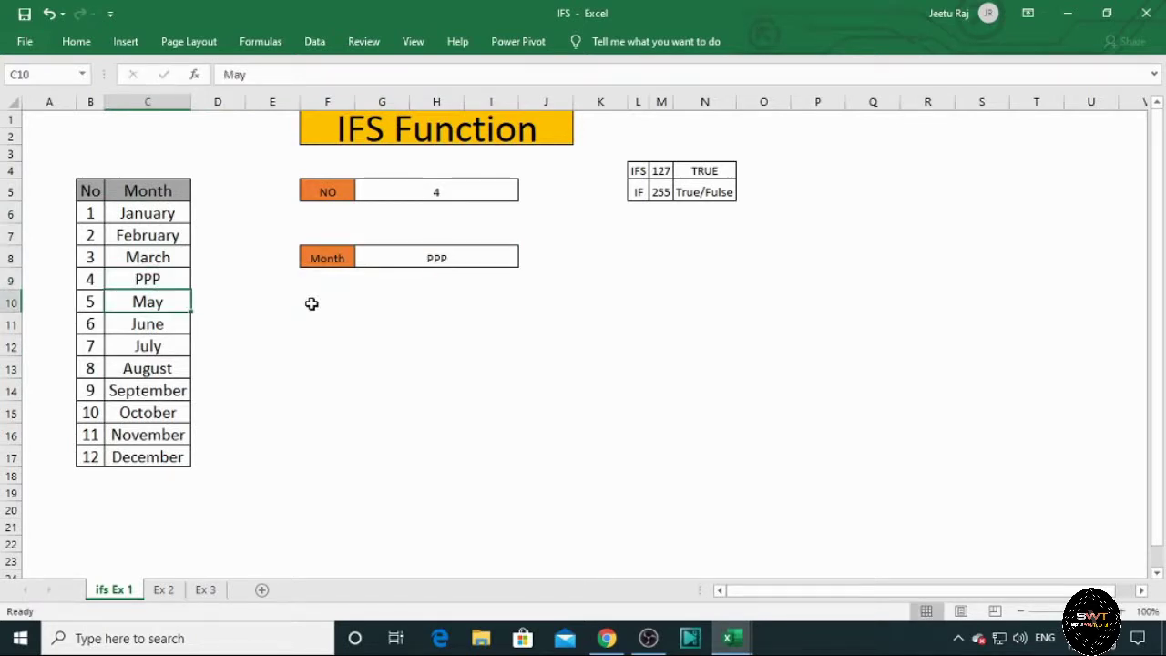
key("ctrl+z")
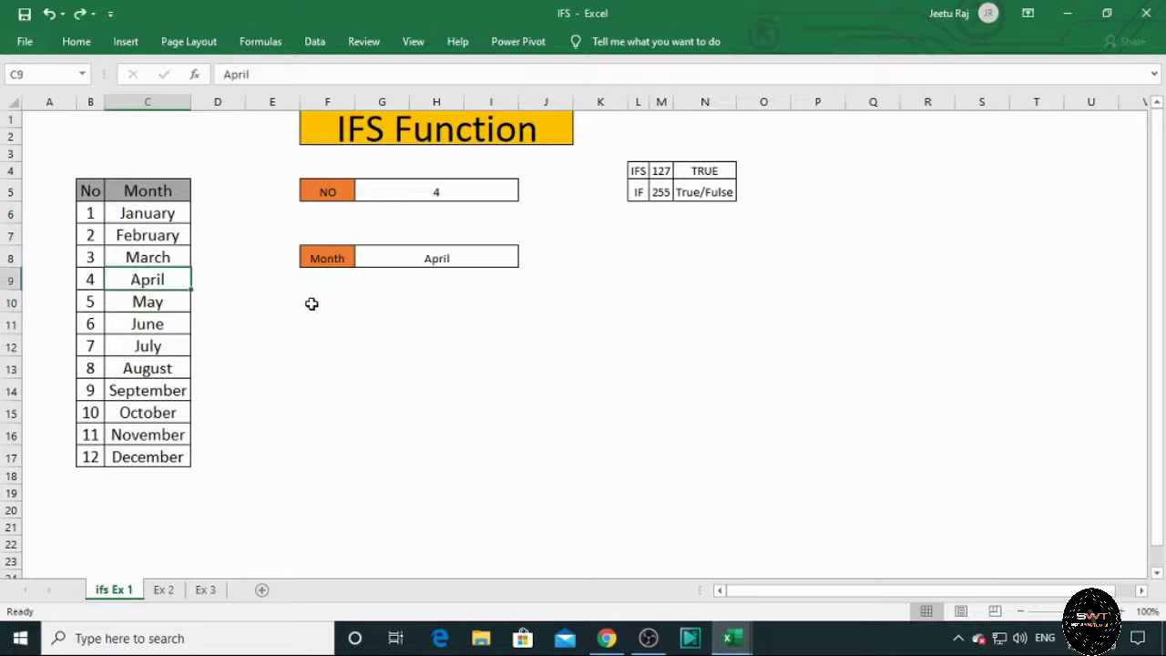
Step: Switch to the Ex 2 sheet and examine the name, achieved target and points columns in B3:D13
key("ctrl+Page_Down")
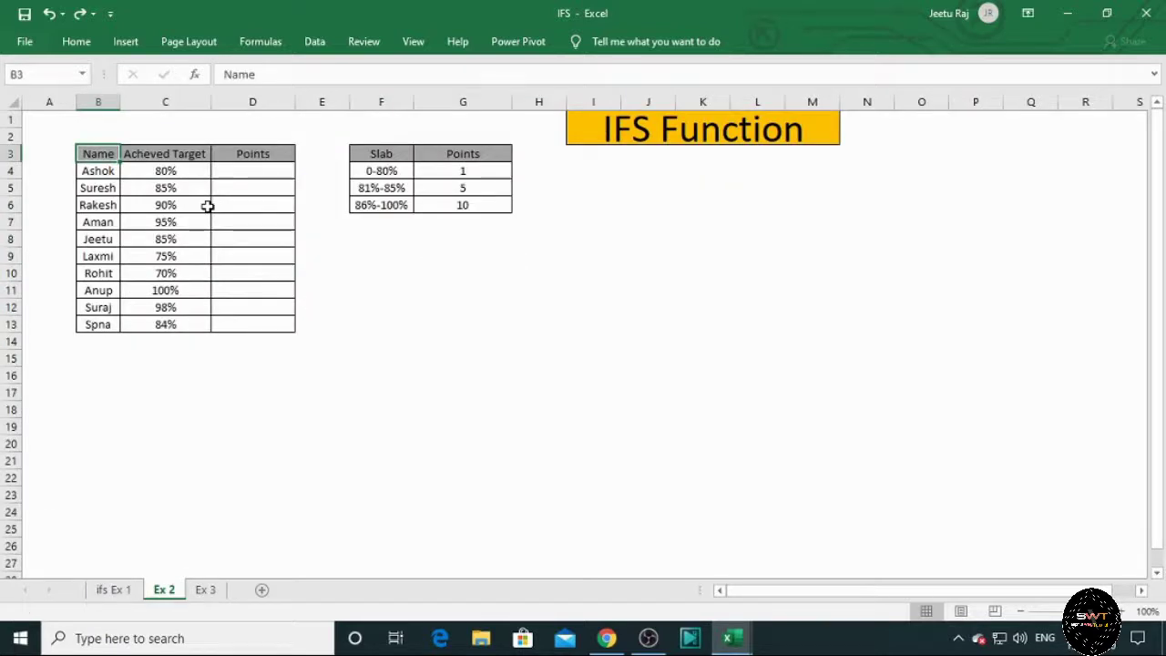
key("Right")
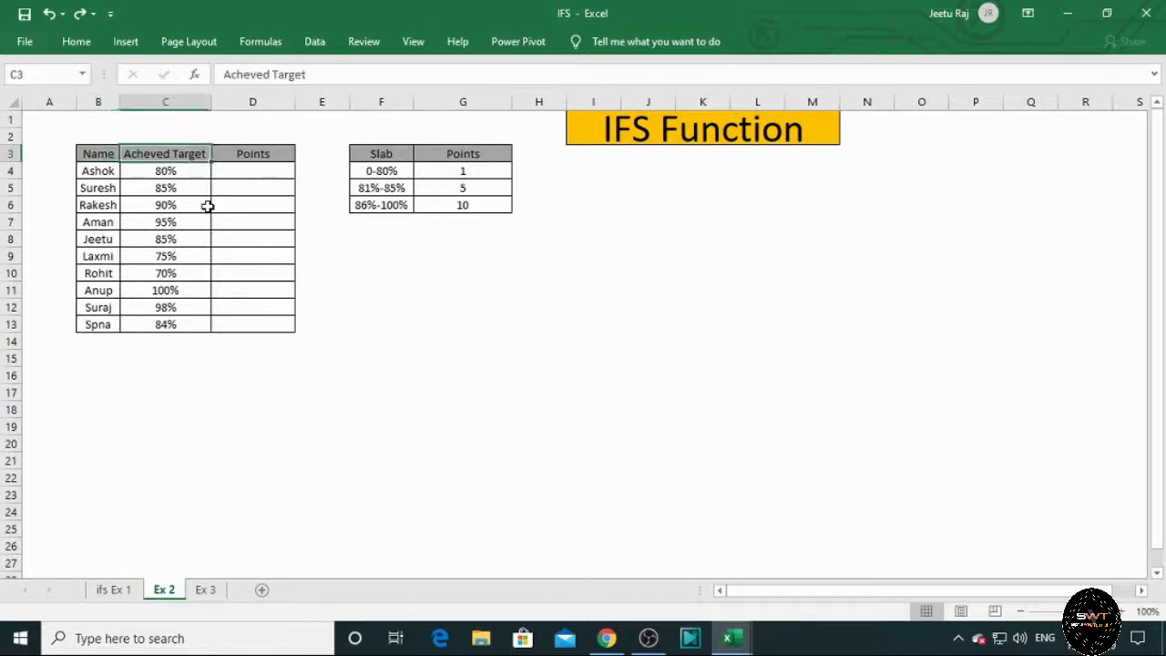
key("Left")
key("ctrl+shift+Right")
key("ctrl+shift+Down")
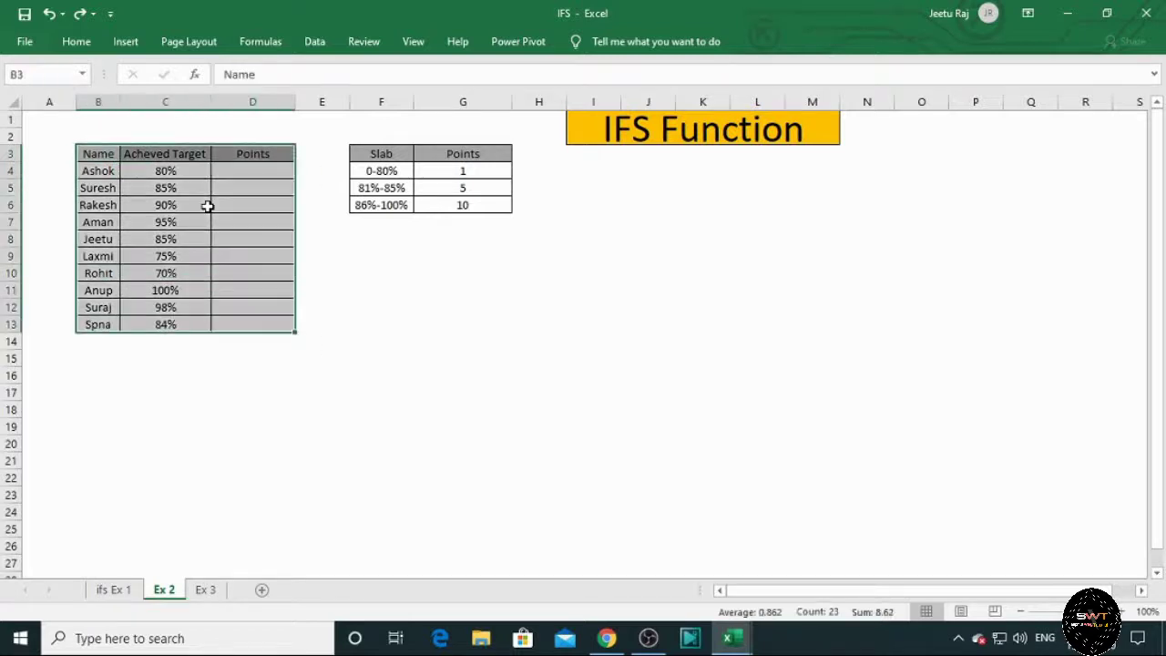
key("Up")
key("Left")
key("Down")
key("Right")
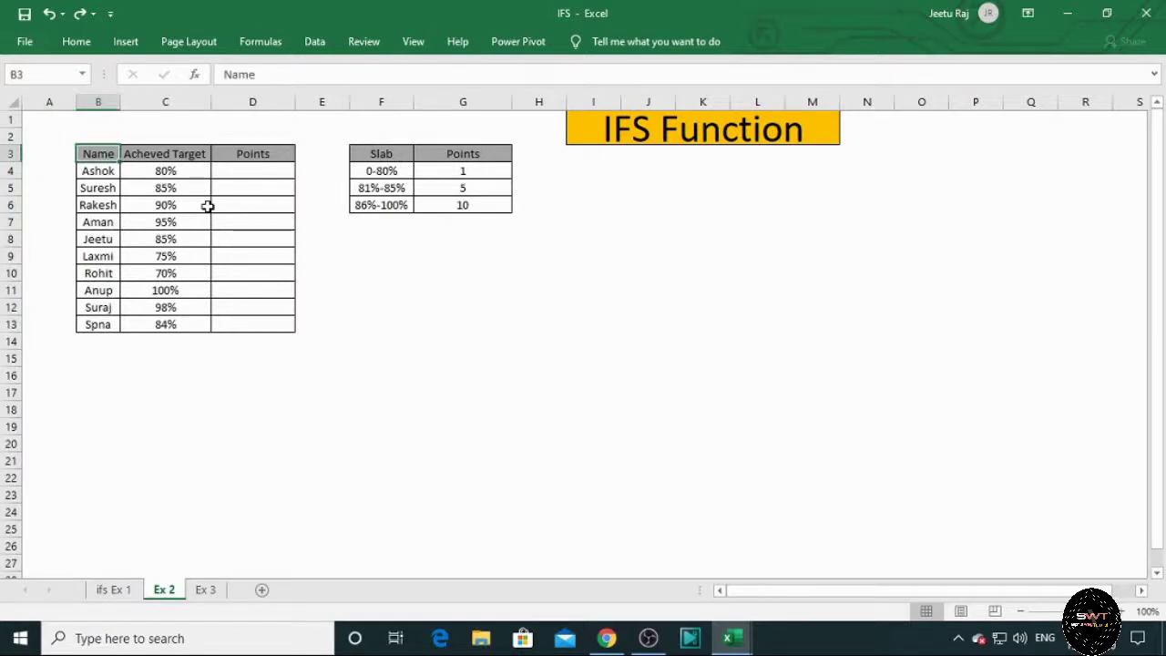
key("Right")
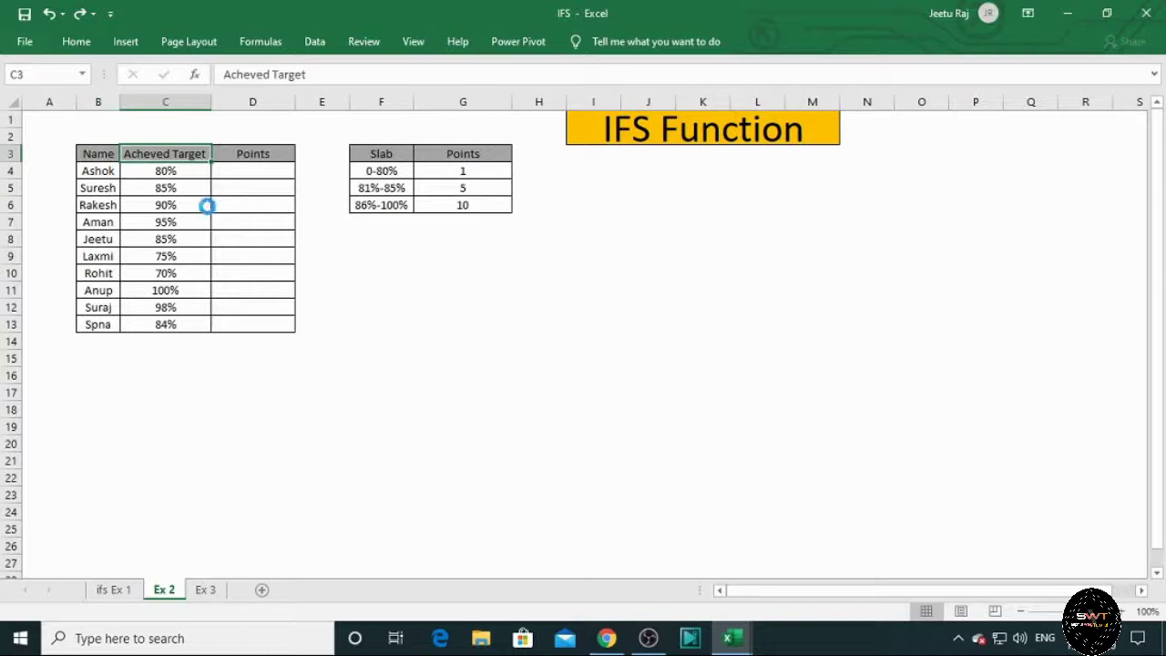
key("Down")
key("Up")
key("Right")
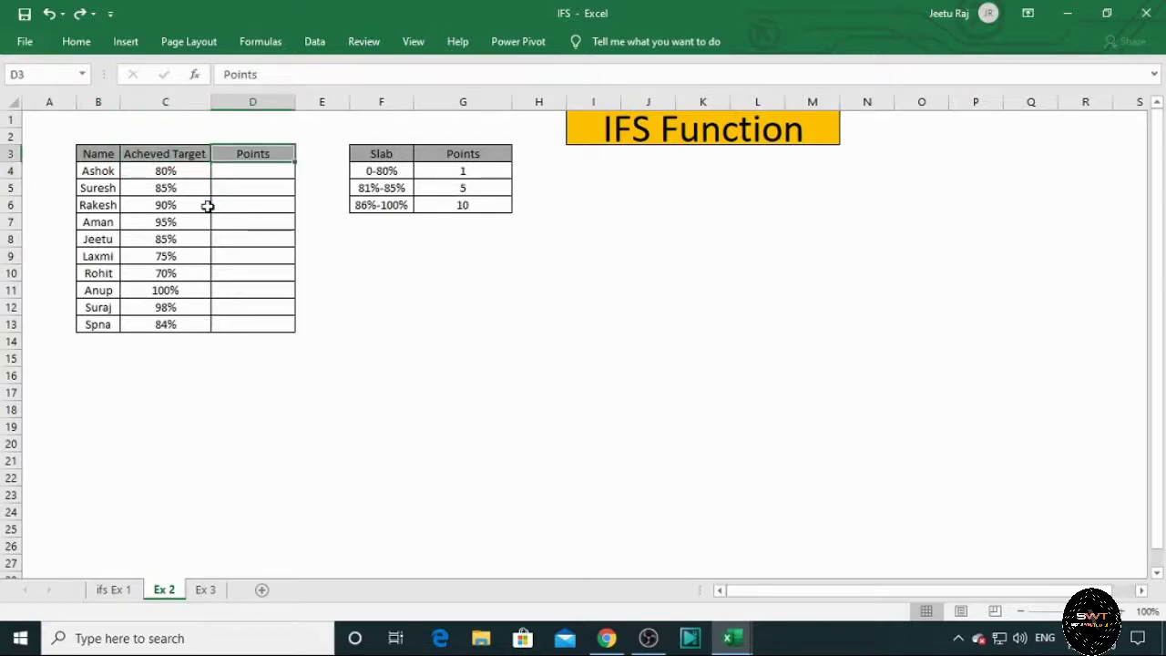
Step: Examine the slab table in F3:G6, going through each percentage range and its points
key("Right")
key("Right")
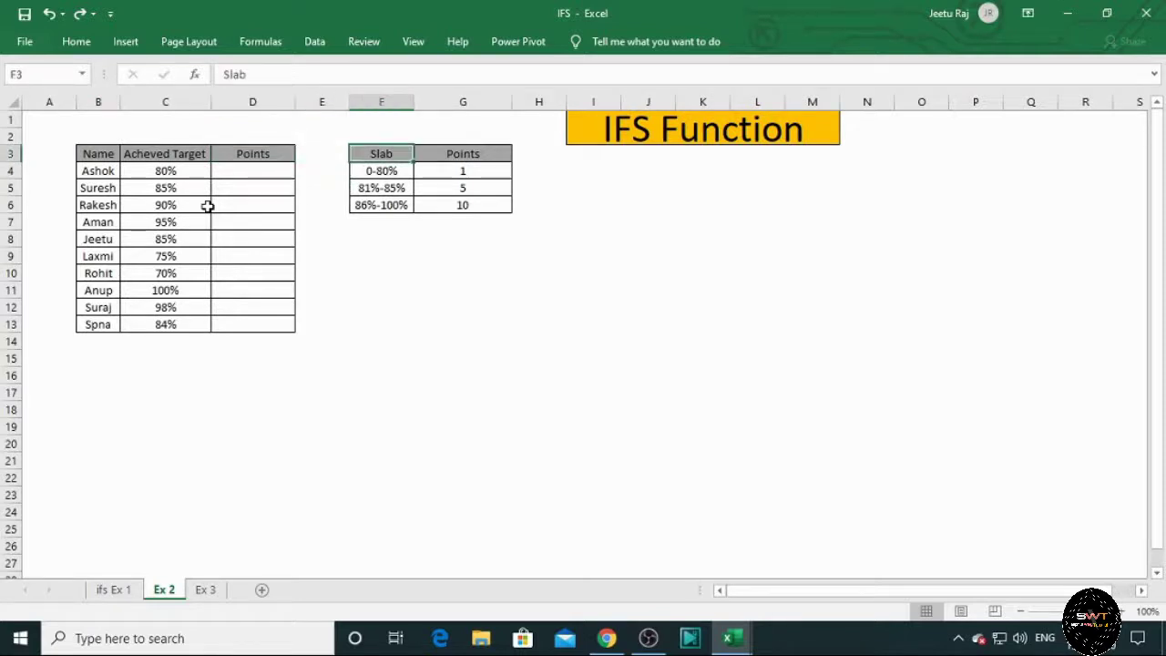
key("ctrl+shift+Right")
key("ctrl+shift+Down")
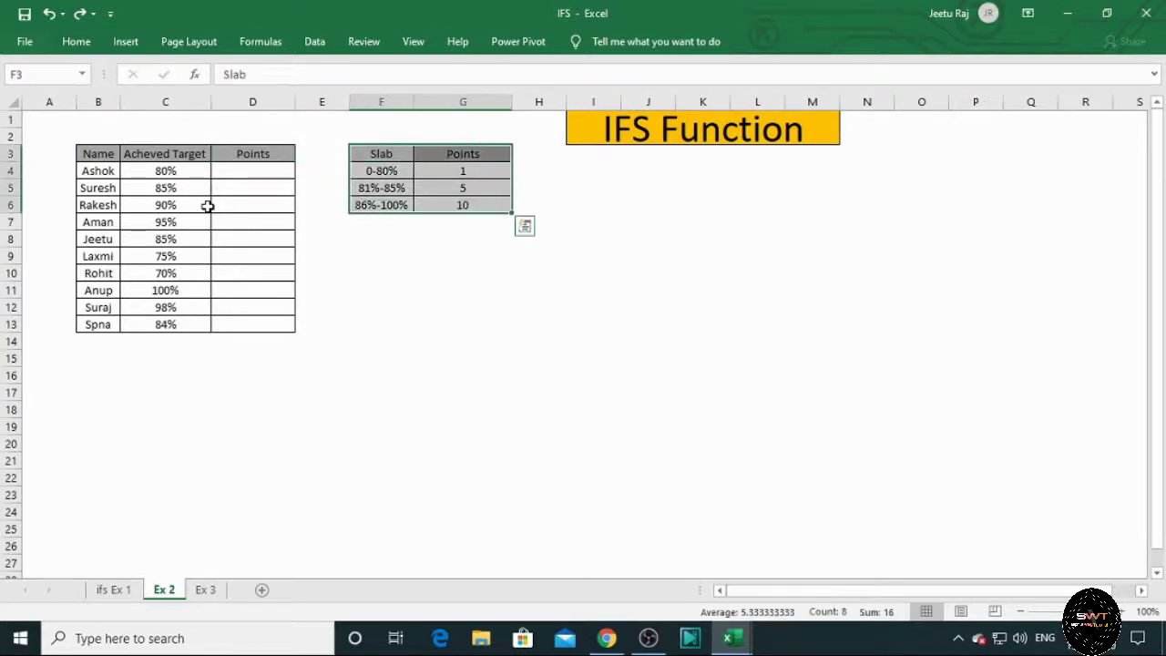
key("Up")
key("Right")
key("Down")
key("Left")
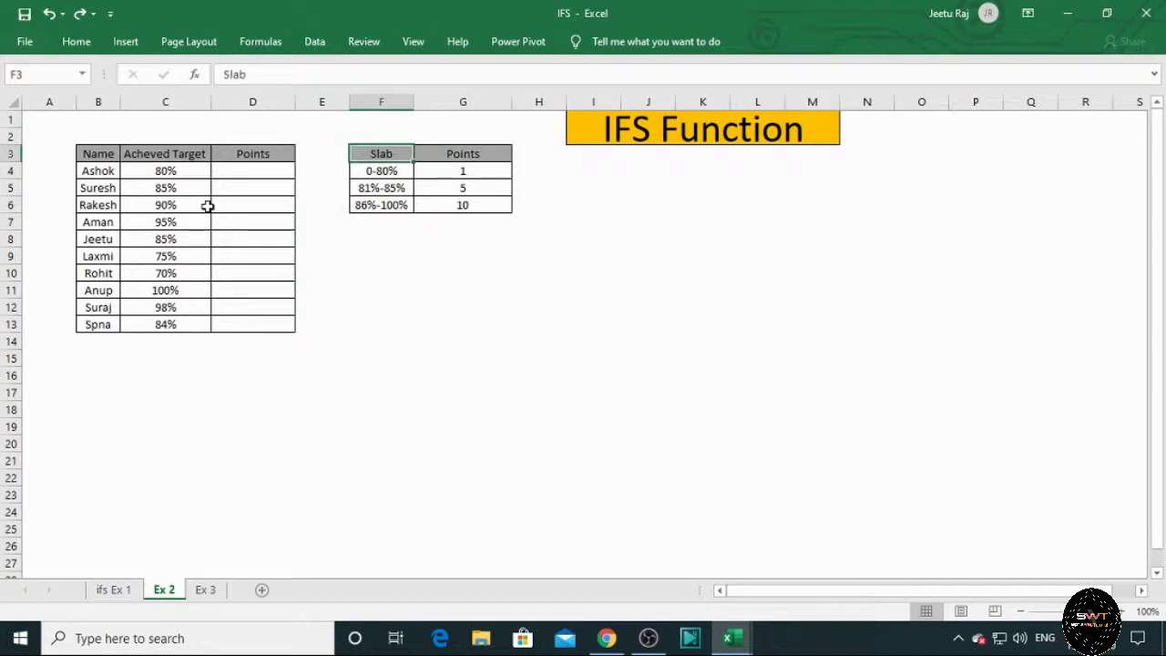
key("Down")
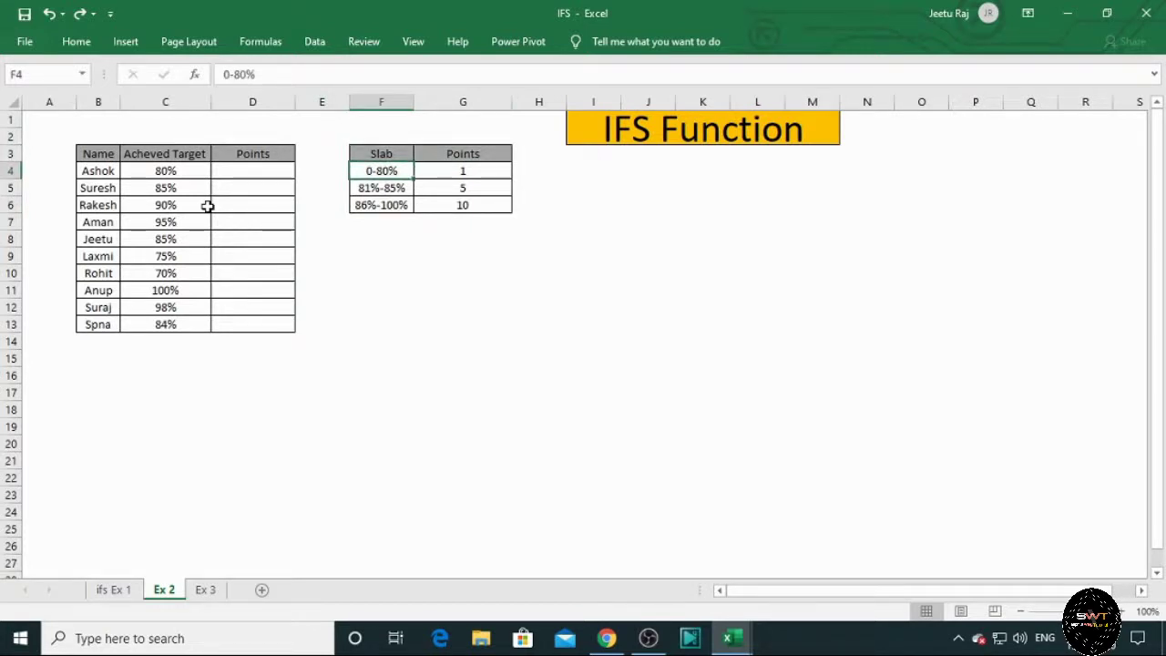
key("Right")
key("Left")
key("Down")
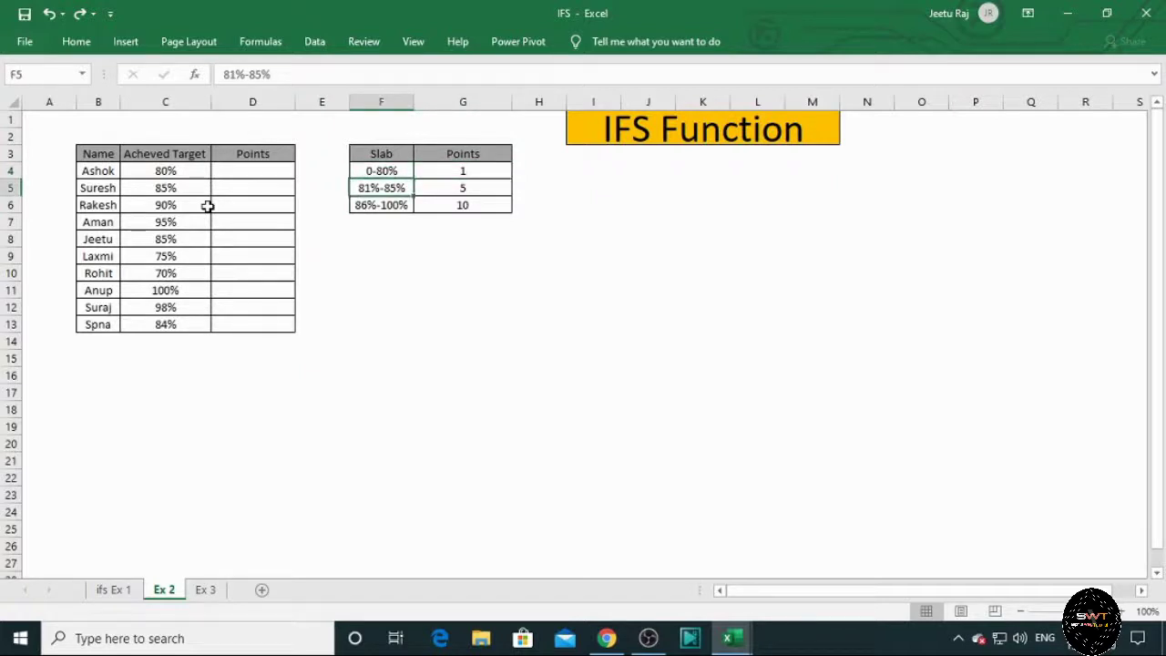
key("Down")
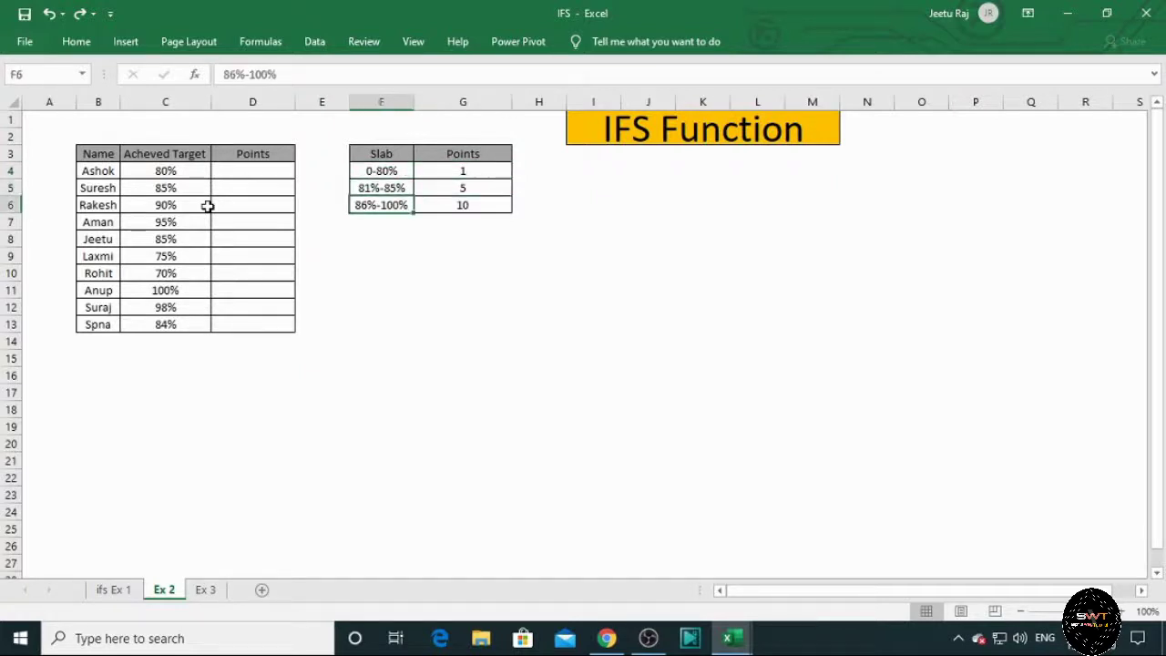
key("Right")
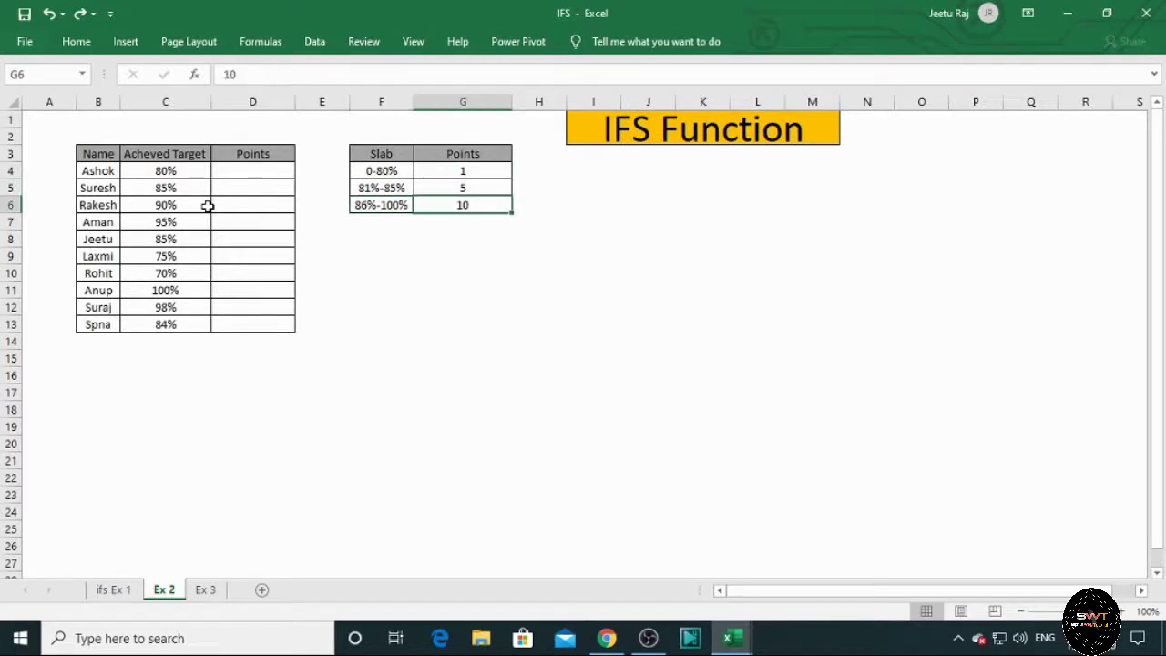
Step: Start an IFS formula in D4 with the first condition pair, testing C4<=80% and returning G4
key("Left")
key("Left")
key("Left")
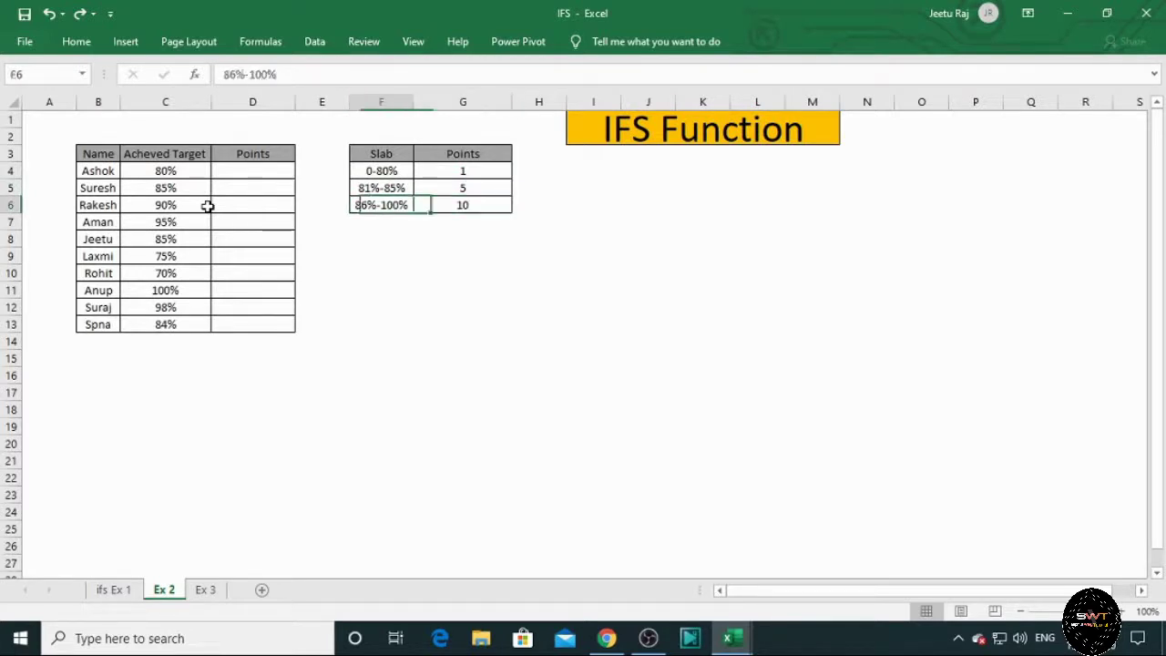
key("Up")
key("Up")
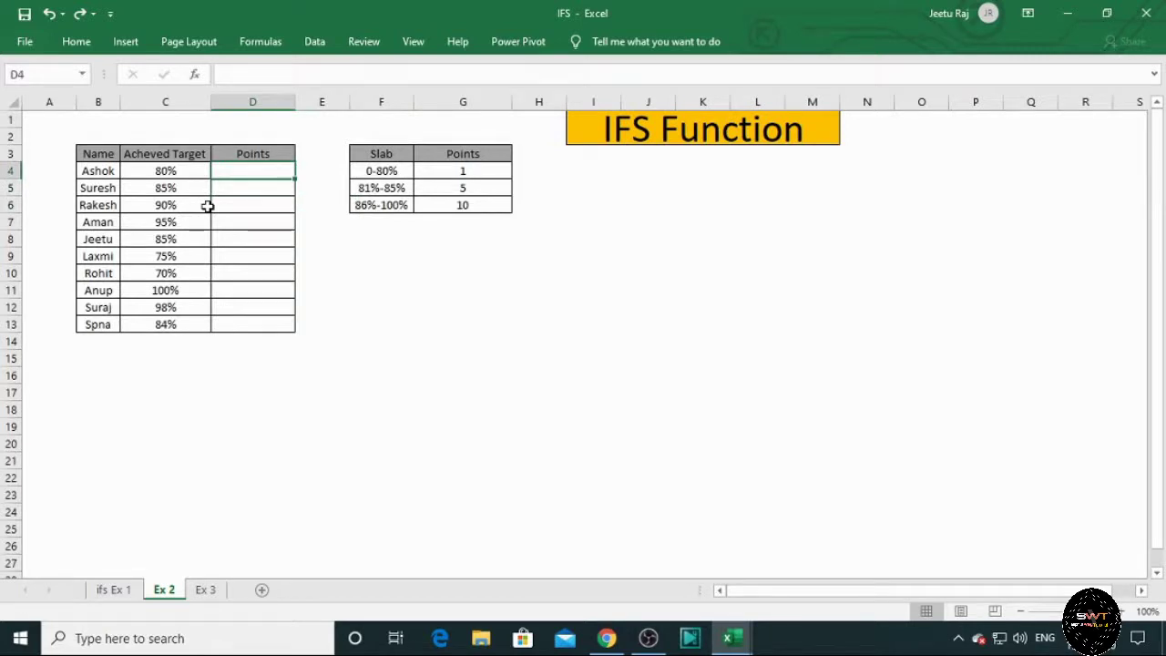
type("=IFS")
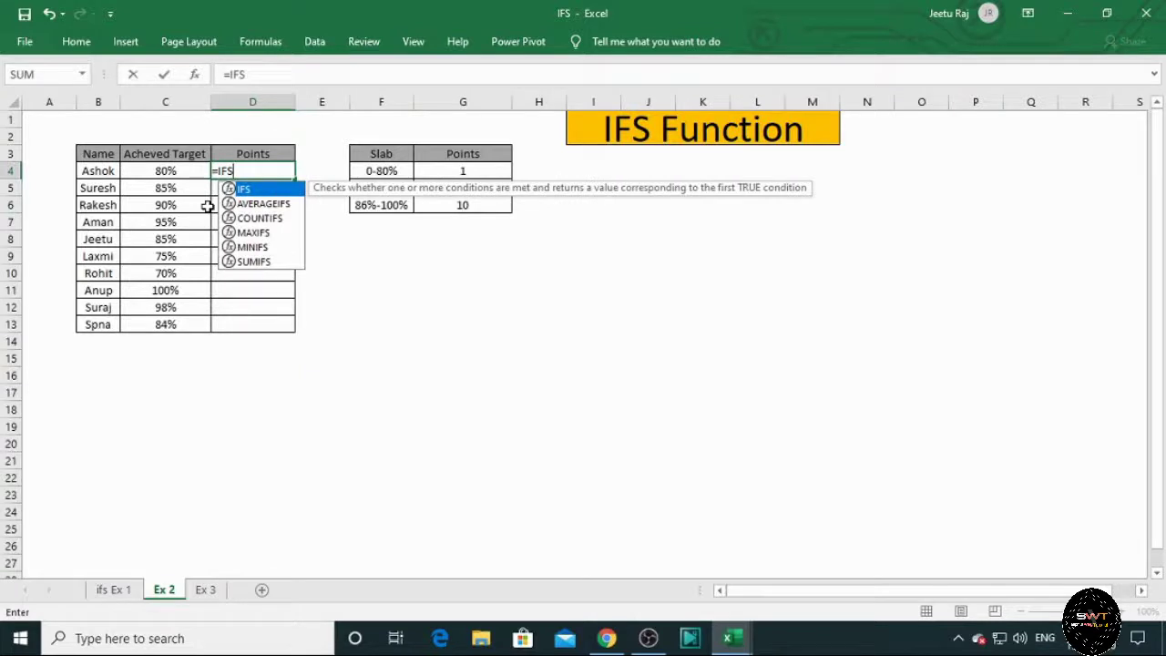
type("(")
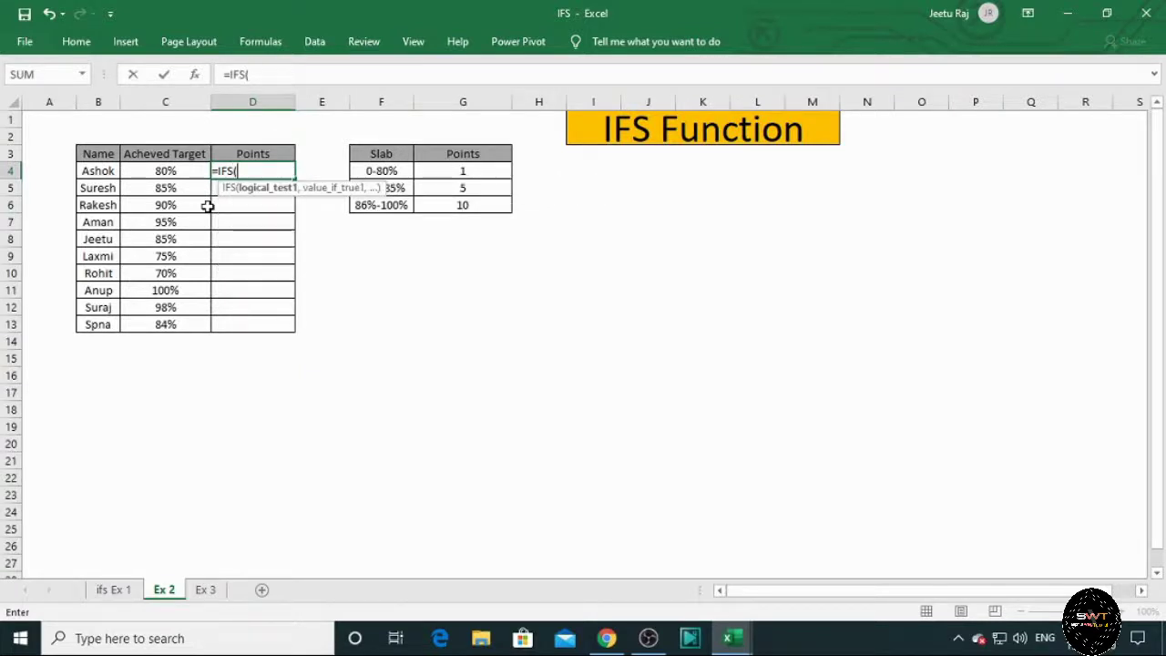
key("Left")
type("<")
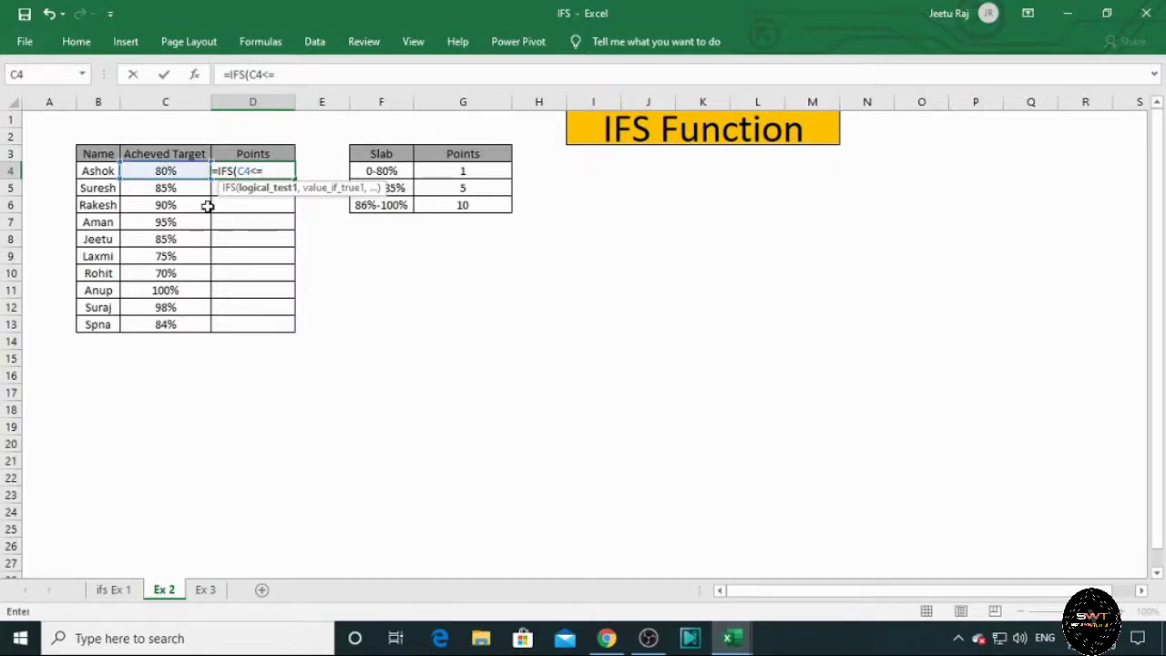
type("=80%,")
key("Right")
key("Right")
key("Right")
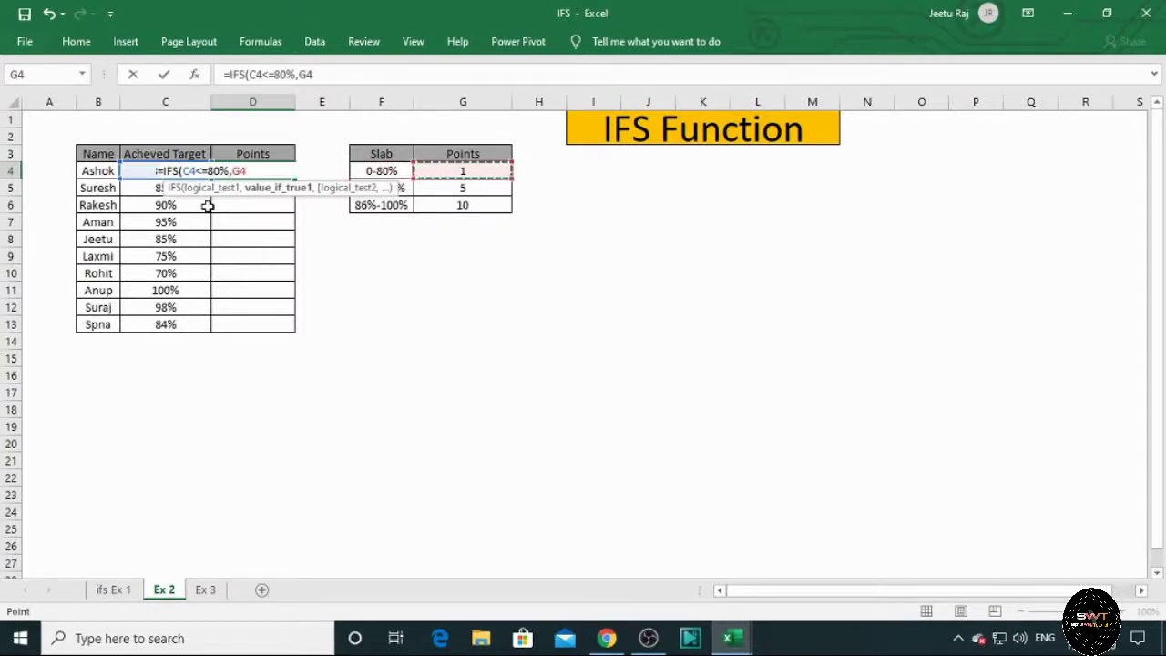
type(",")
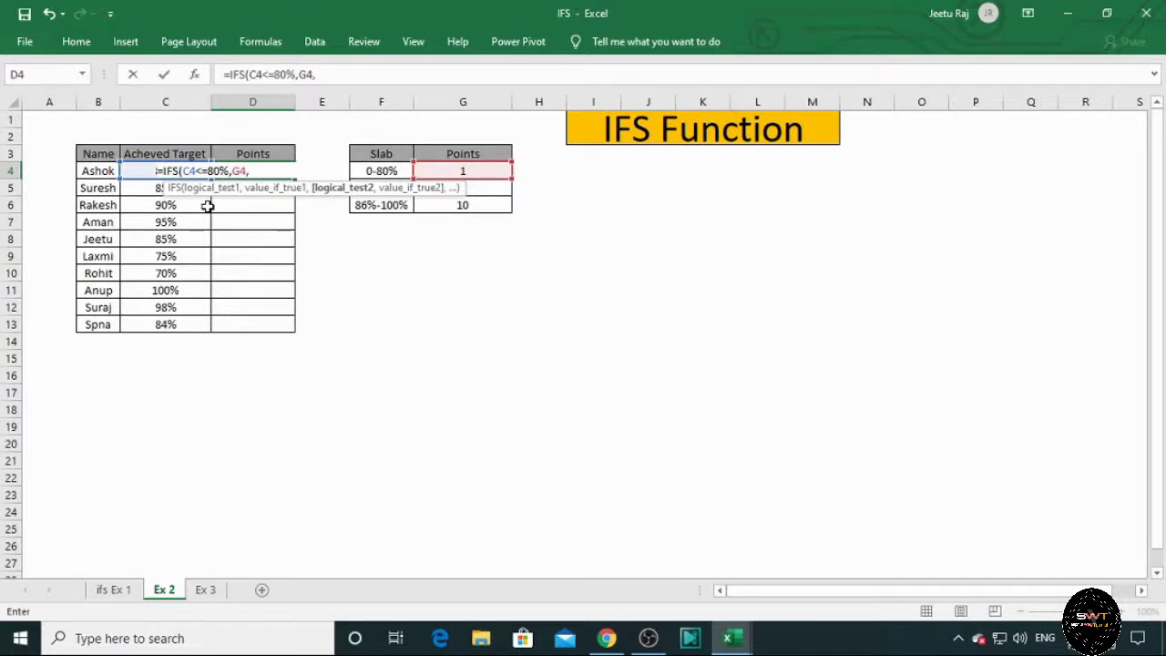
Step: Add the second logical test, C4<=85%, to the IFS formula in D4
key("Left")
key("Left")
key("Right")
type("<=")
key("Left")
key("Right")
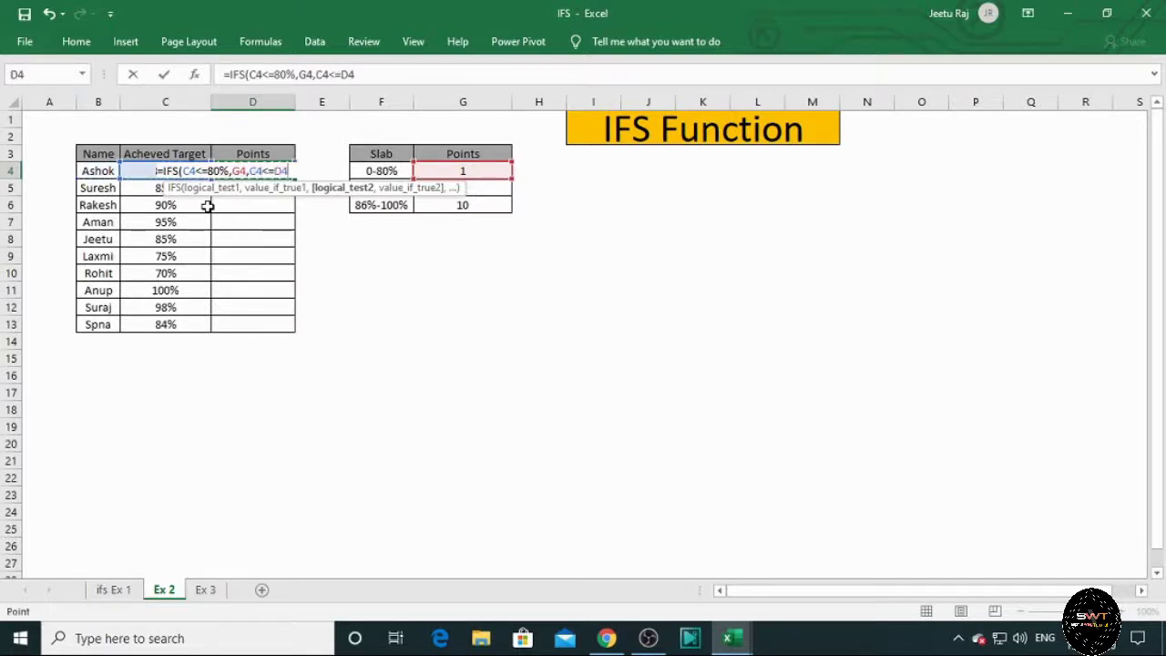
key("BackSpace")
key("BackSpace")
type("85%")
key("Return")
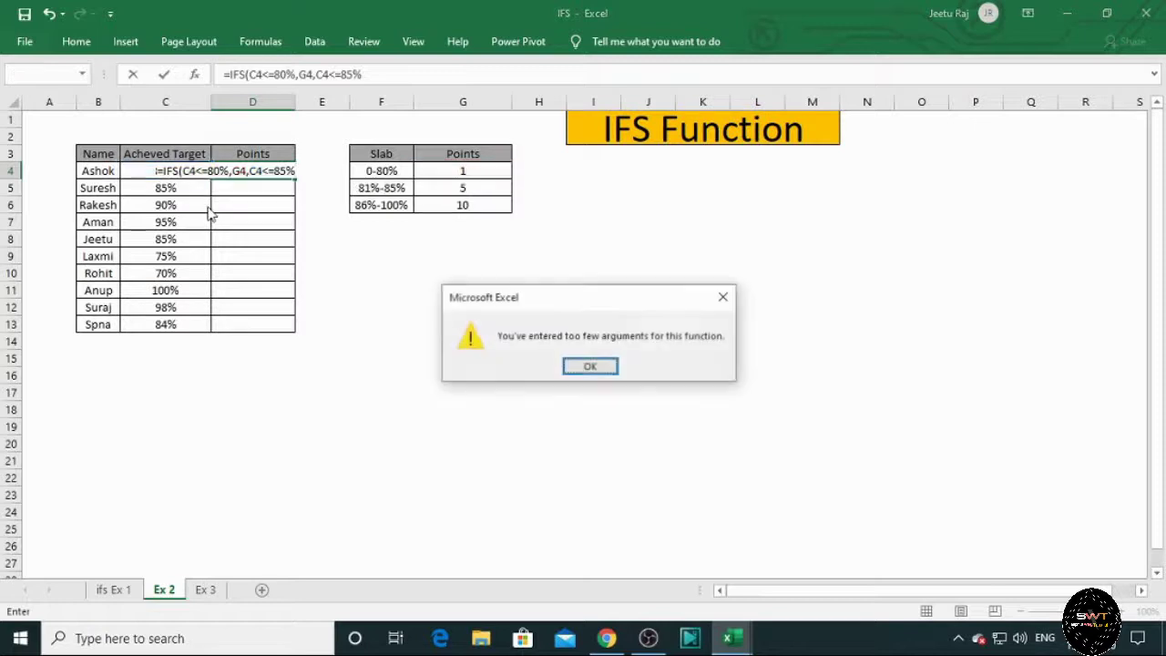
key("Return")
key("Right")
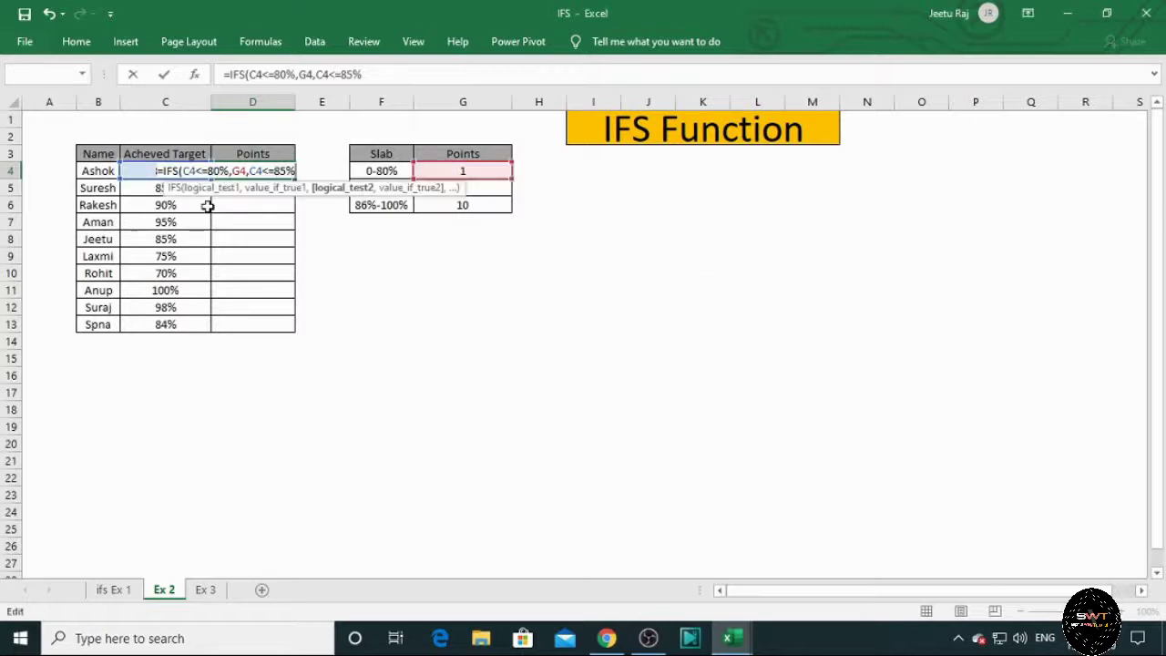
Step: Reference G5 as the result returned by the second condition of the IFS formula
type(",")
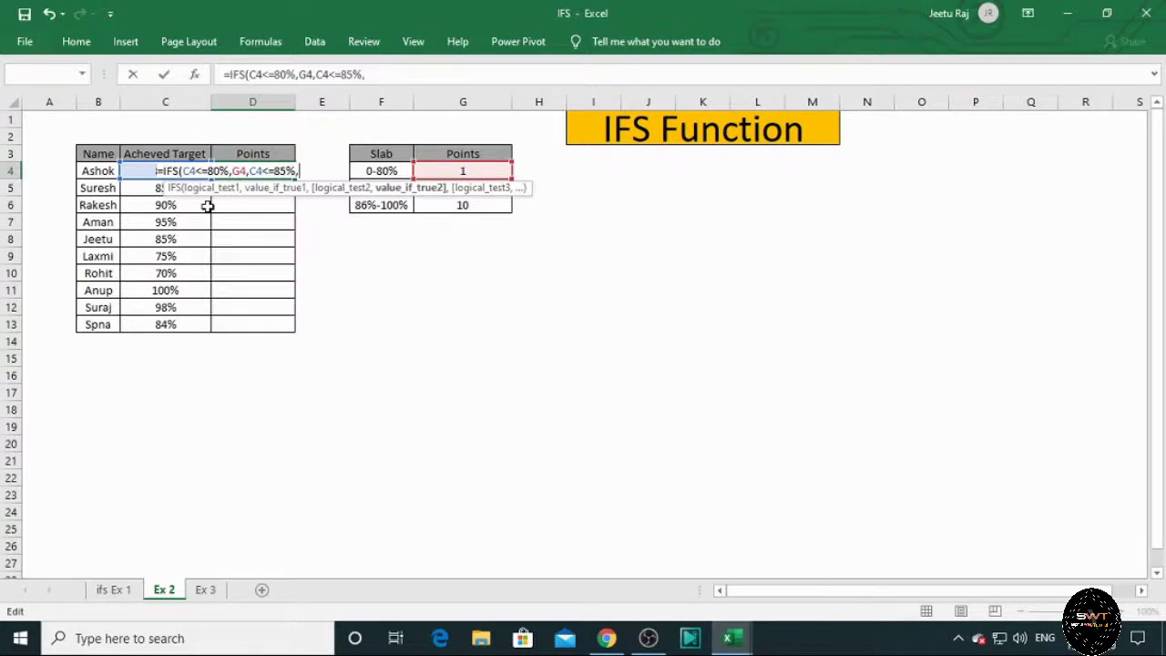
left_click(461, 166)
key("Down")
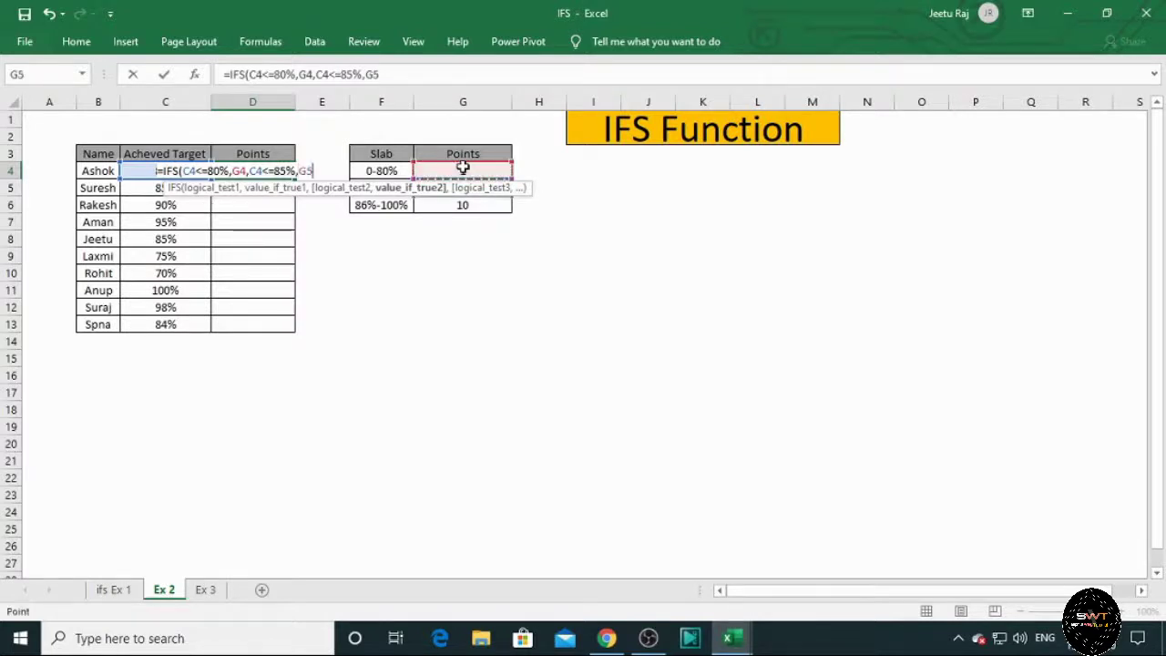
type(",")
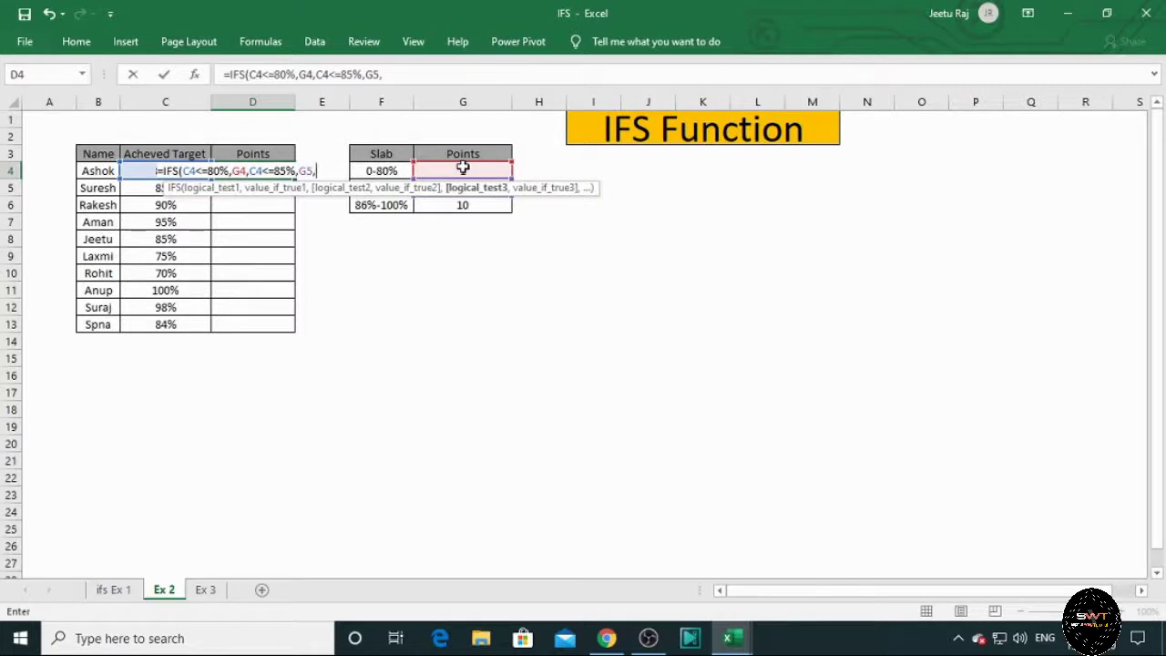
Step: Add a third condition pair to the IFS formula in D4, testing C4>85% and returning G6, and complete the formula
key("Left")
key("Left")
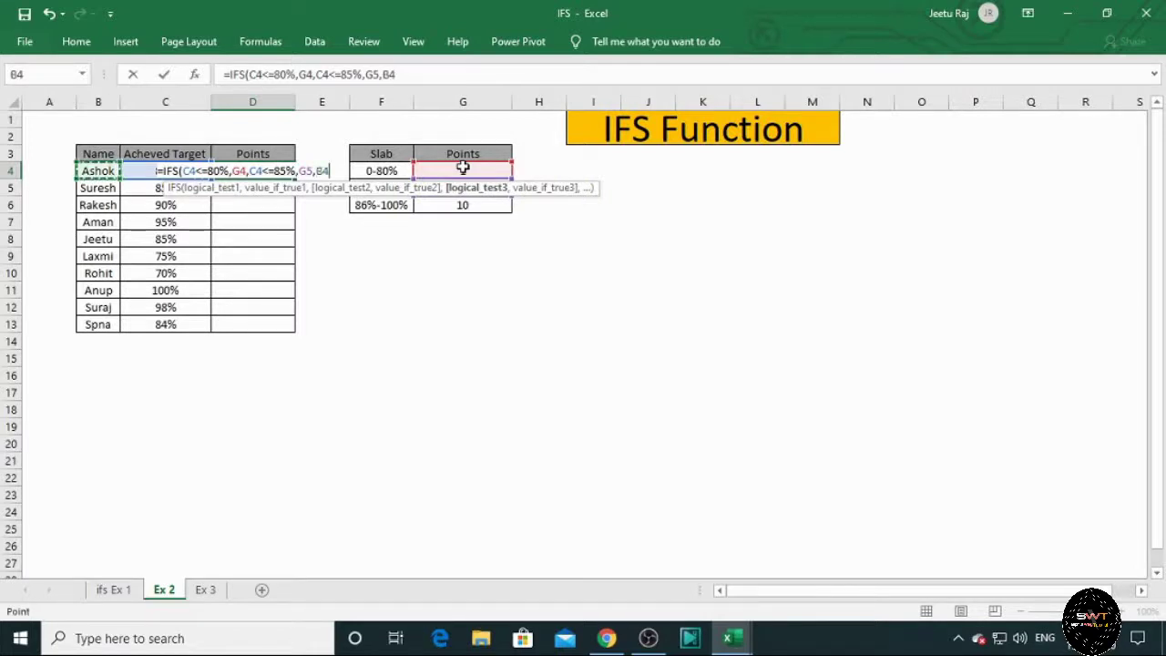
key("Right")
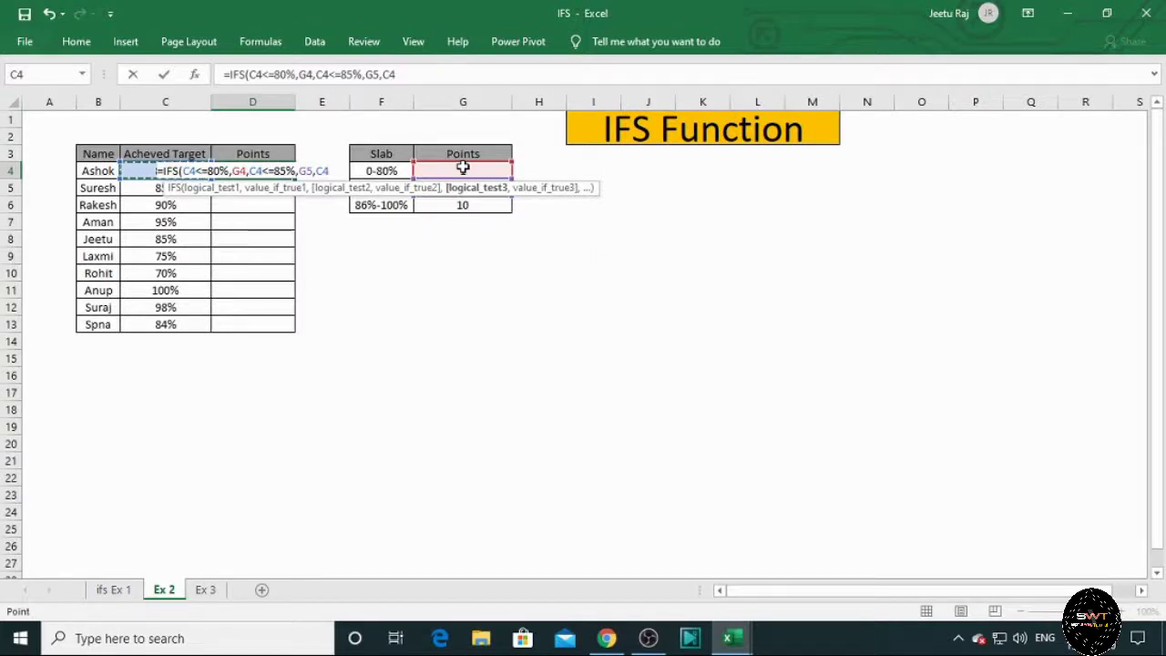
type(">85%")
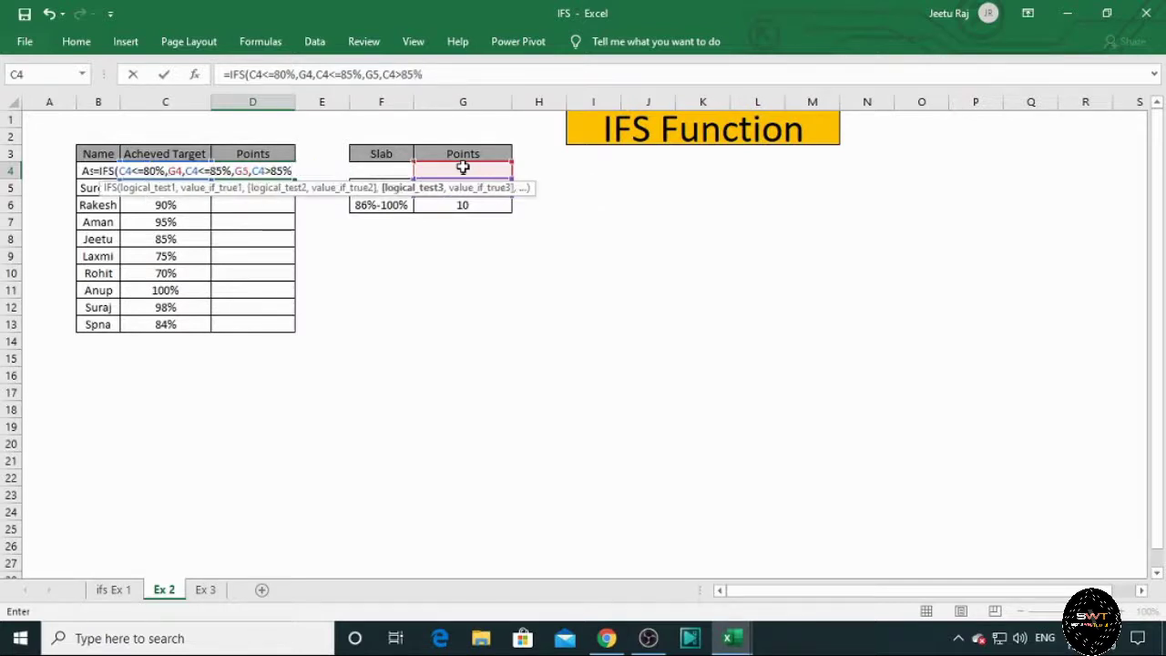
type(",0")
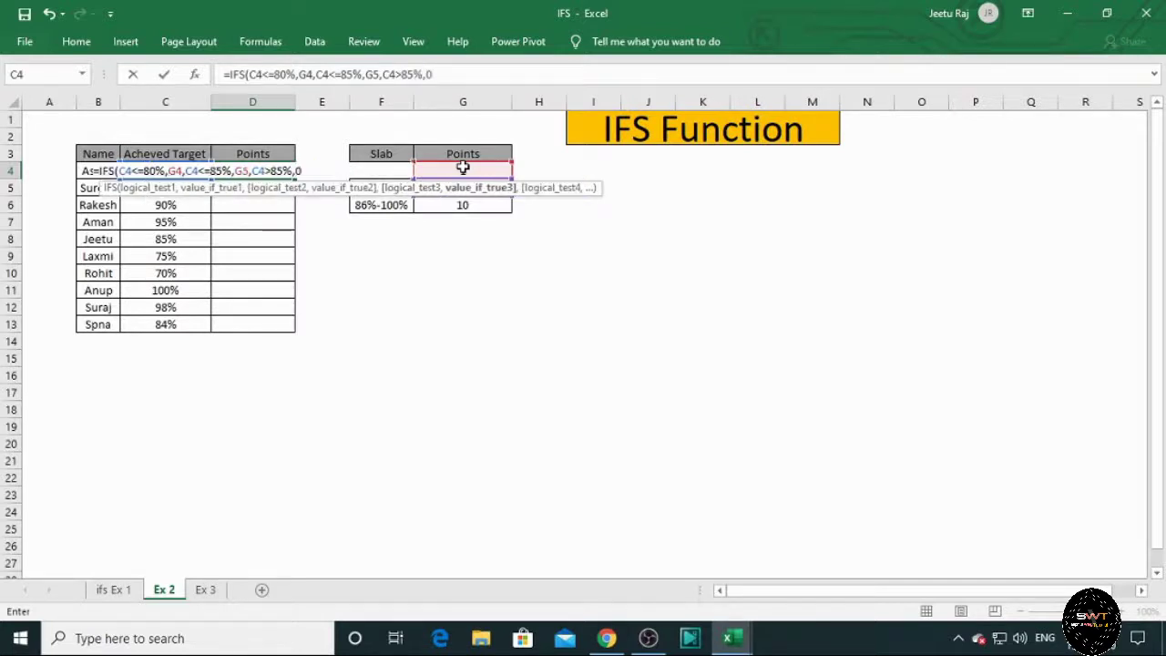
left_click(463, 168)
key("Down")
key("Down")
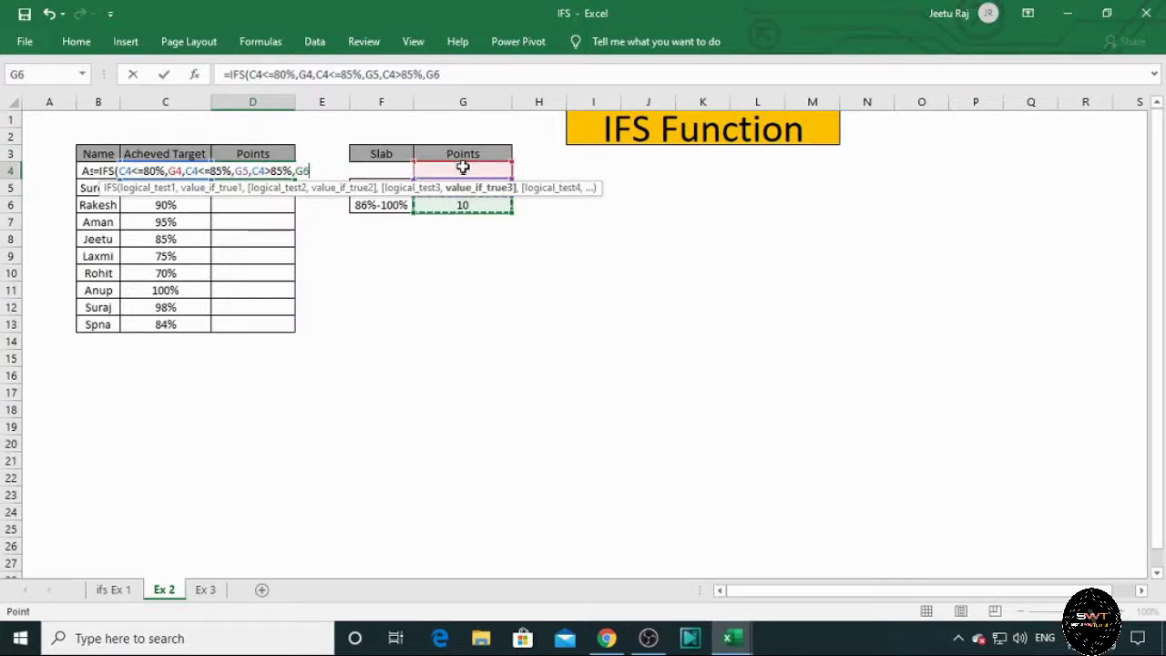
type(")")
key("Return")
Step: Fill the IFS formula with relative slab references from D4 down to D13
key("Up")
key("Left")
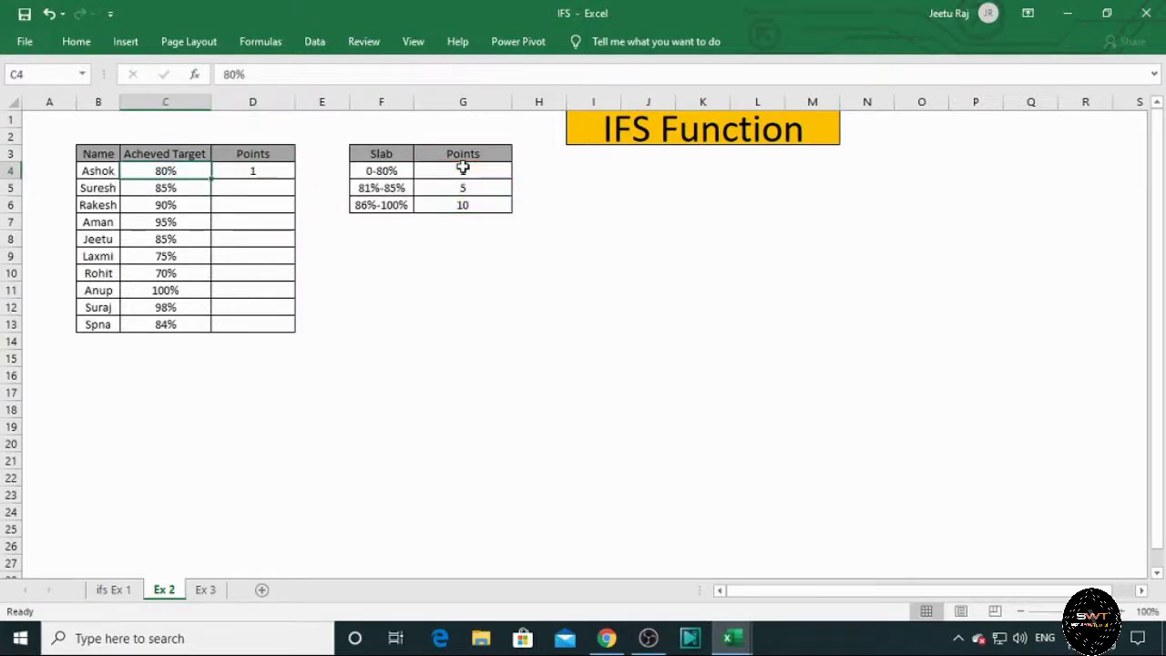
key("ctrl+Down")
key("Right")
key("ctrl+shift+Up")
key("ctrl+d")
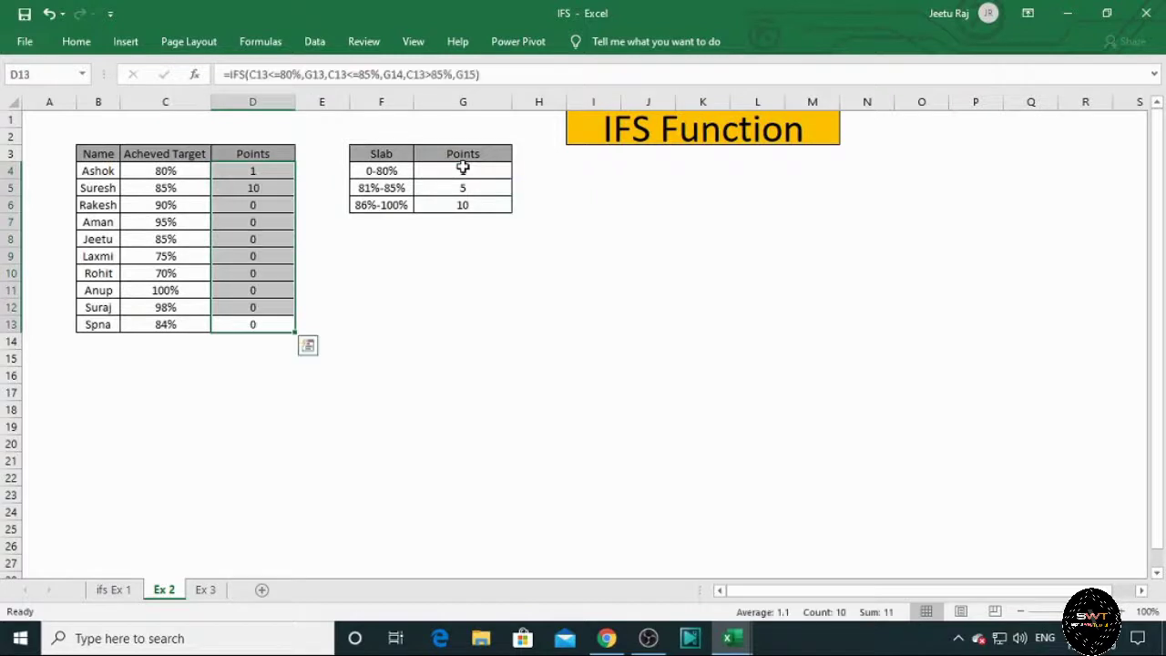
Step: Go through the filled cells in the Points column and check their results against the achieved targets
key("Escape")
key("Up")
key("Up")
key("Up")
key("Up")
key("Up")
key("Up")
key("Up")
key("Up")
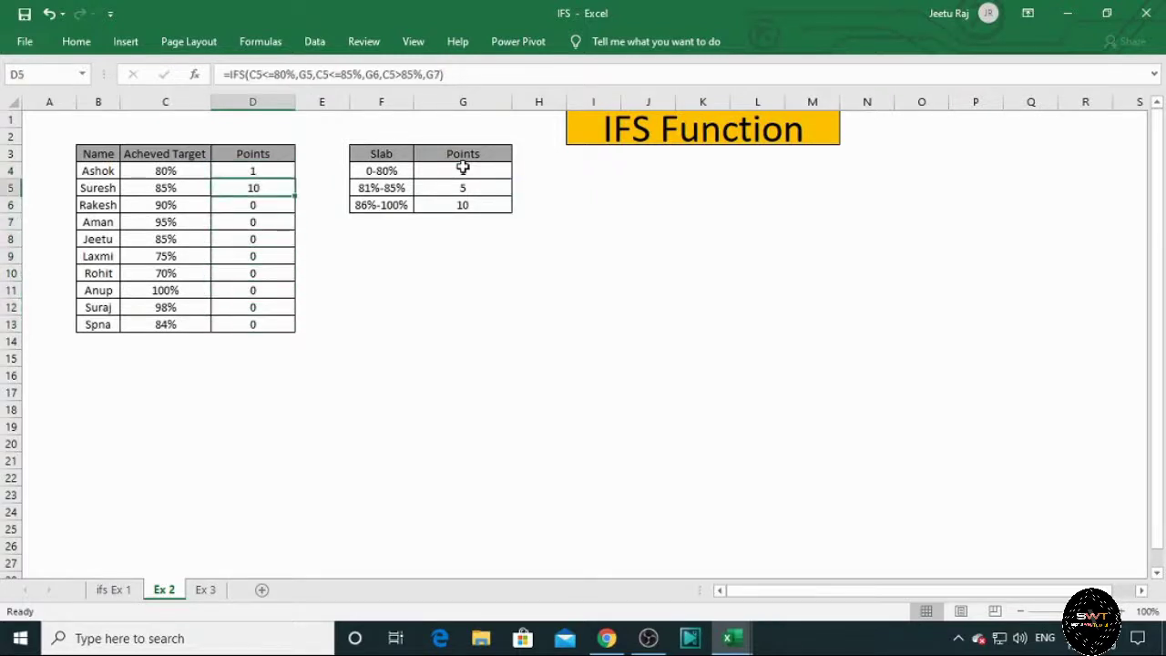
key("Down")
key("Down")
key("Down")
key("Down")
key("Down")
key("Down")
key("Down")
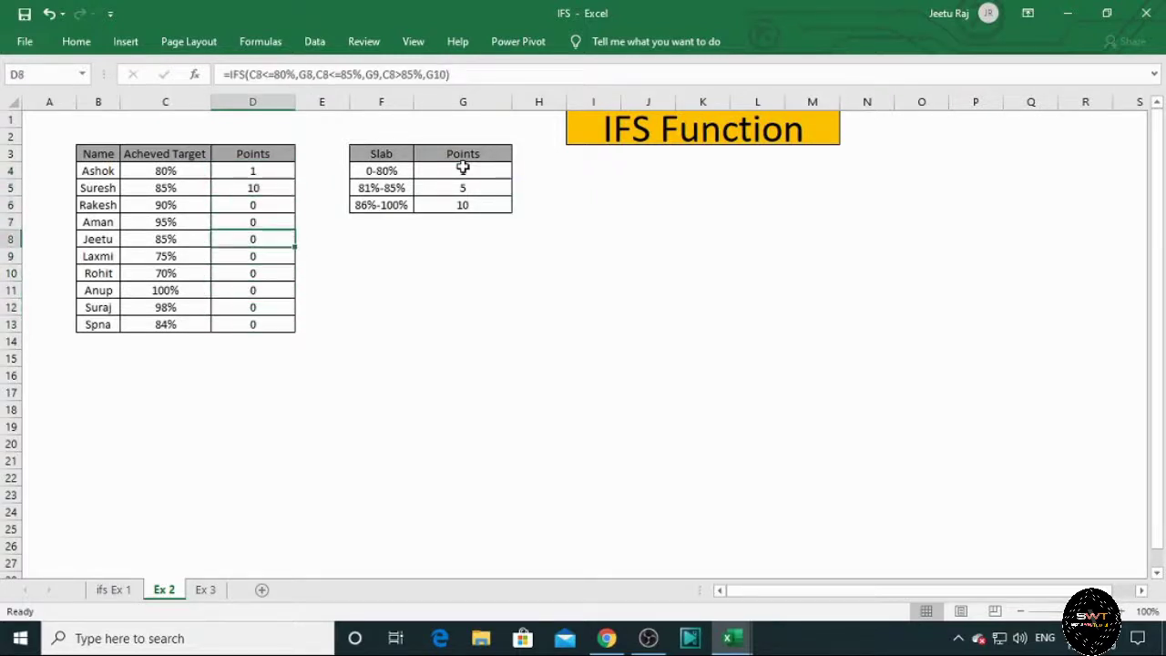
key("Up")
key("Up")
key("Up")
key("Up")
key("Up")
key("Up")
key("Up")
key("Up")
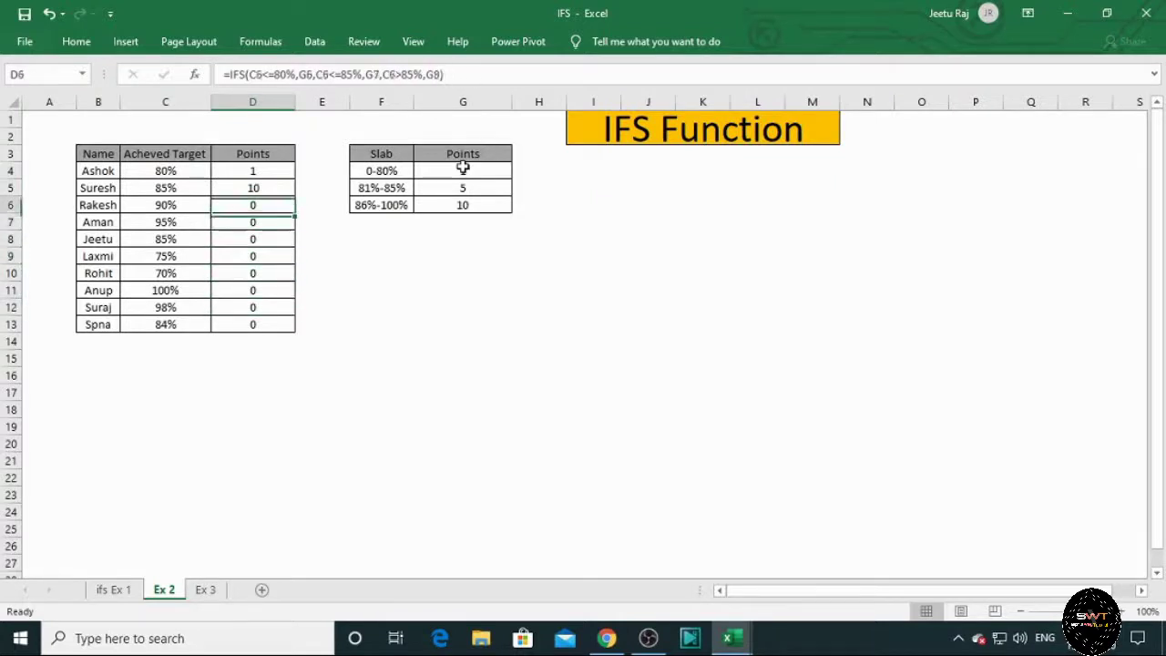
Step: Inspect which slab table cells the IFS formula in D4 references
key("F2")
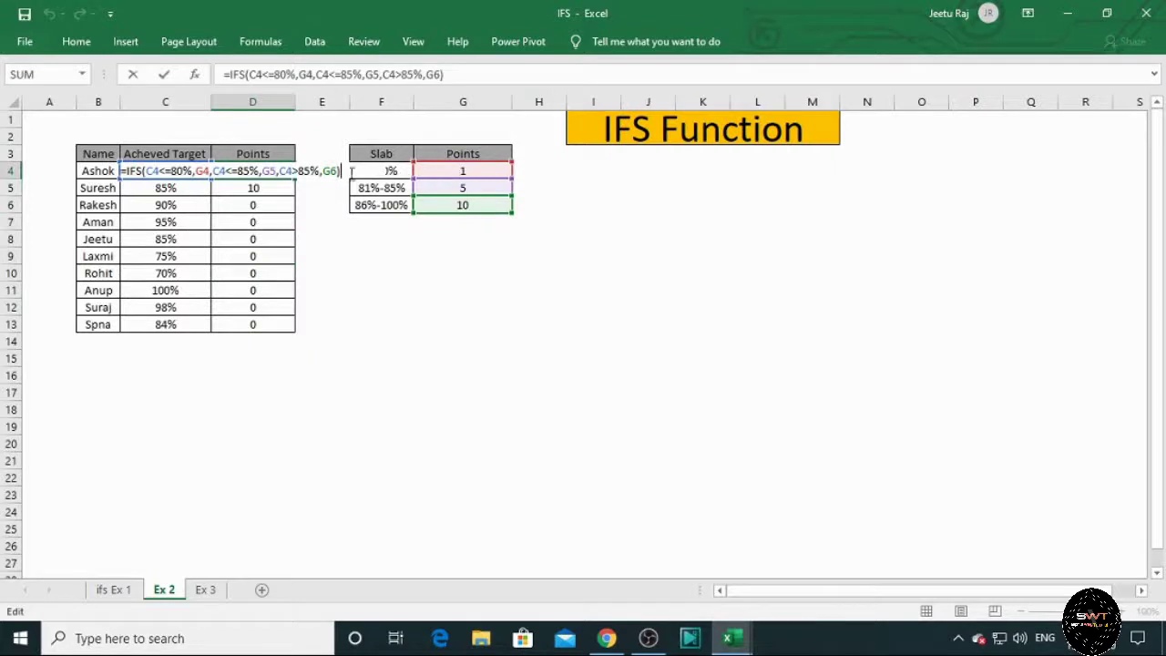
key("Escape")
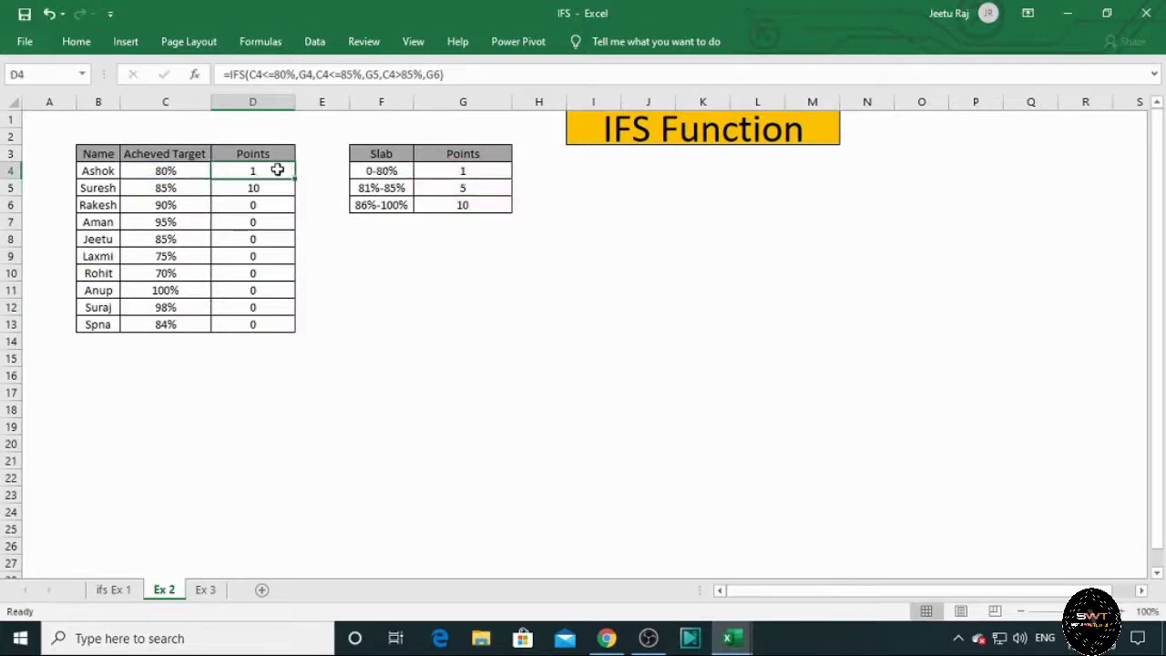
double_click(278, 170)
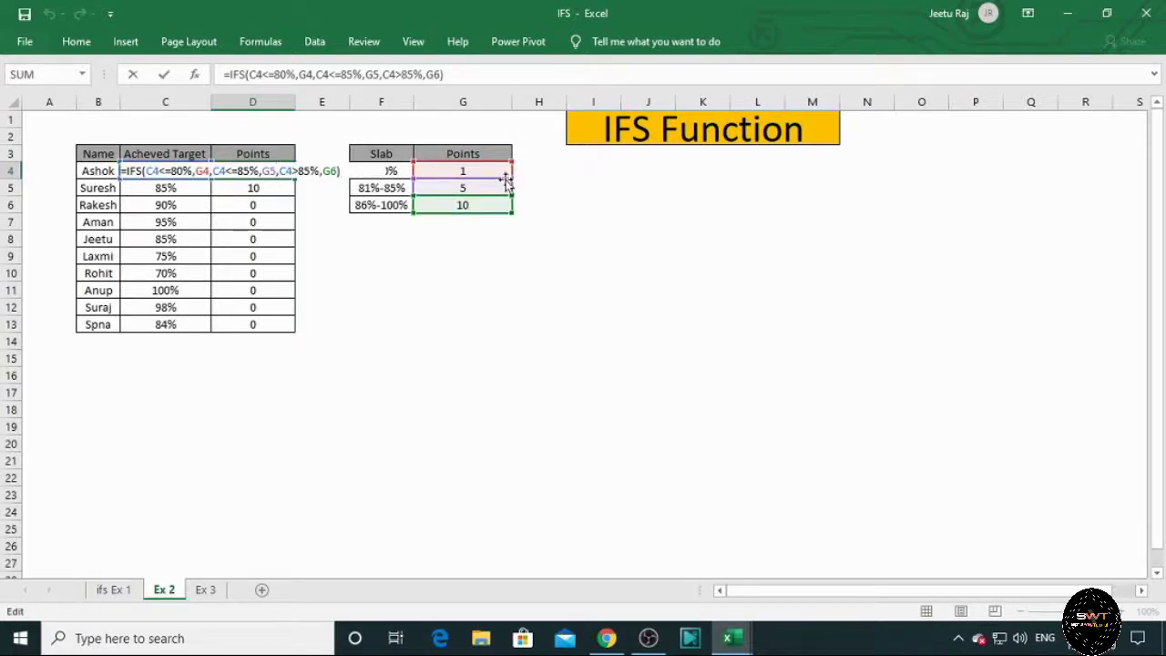
key("Escape")
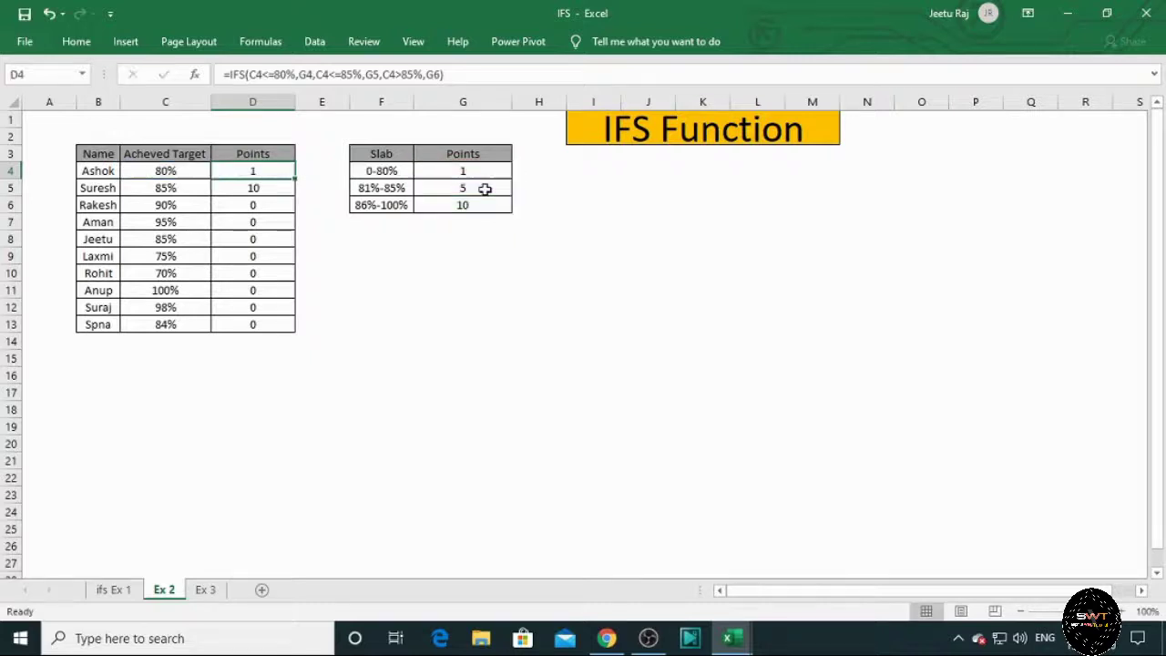
Step: Inspect the formulas in D5:D9 one by one to check how their slab references shift down the column
key("Down")
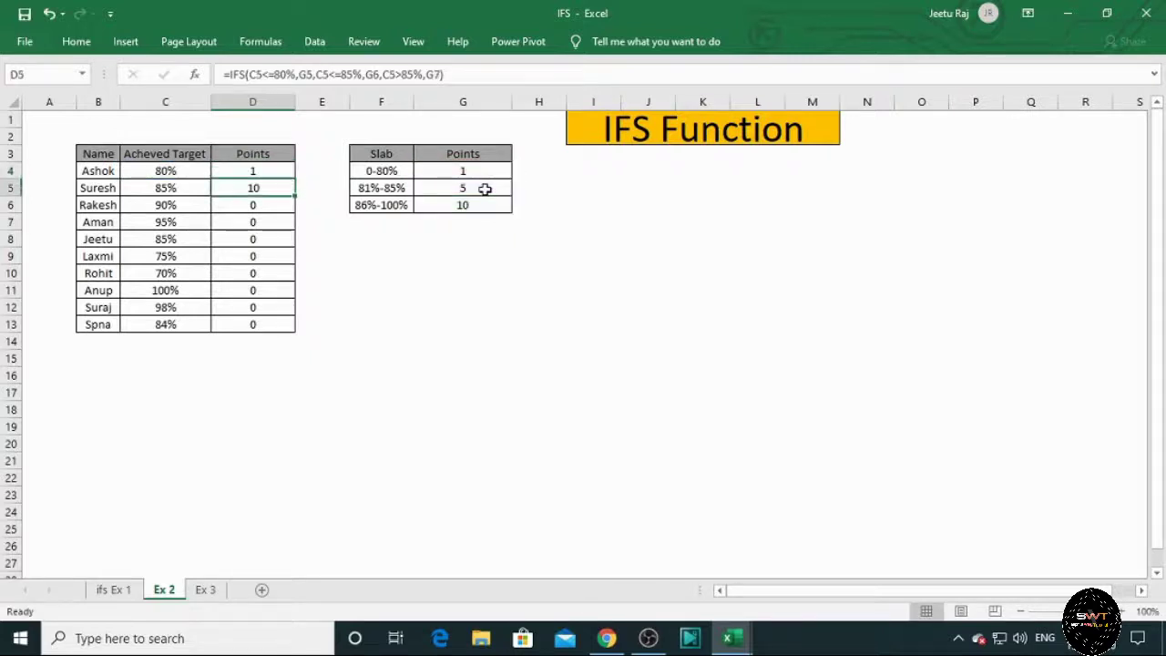
key("F2")
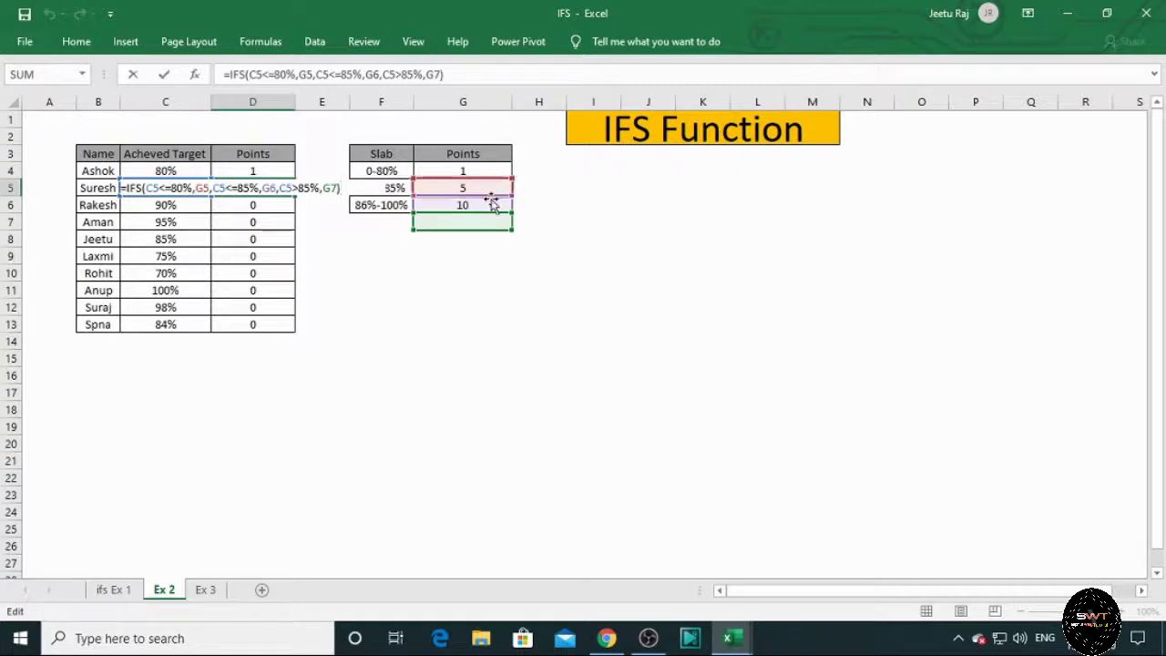
key("Return")
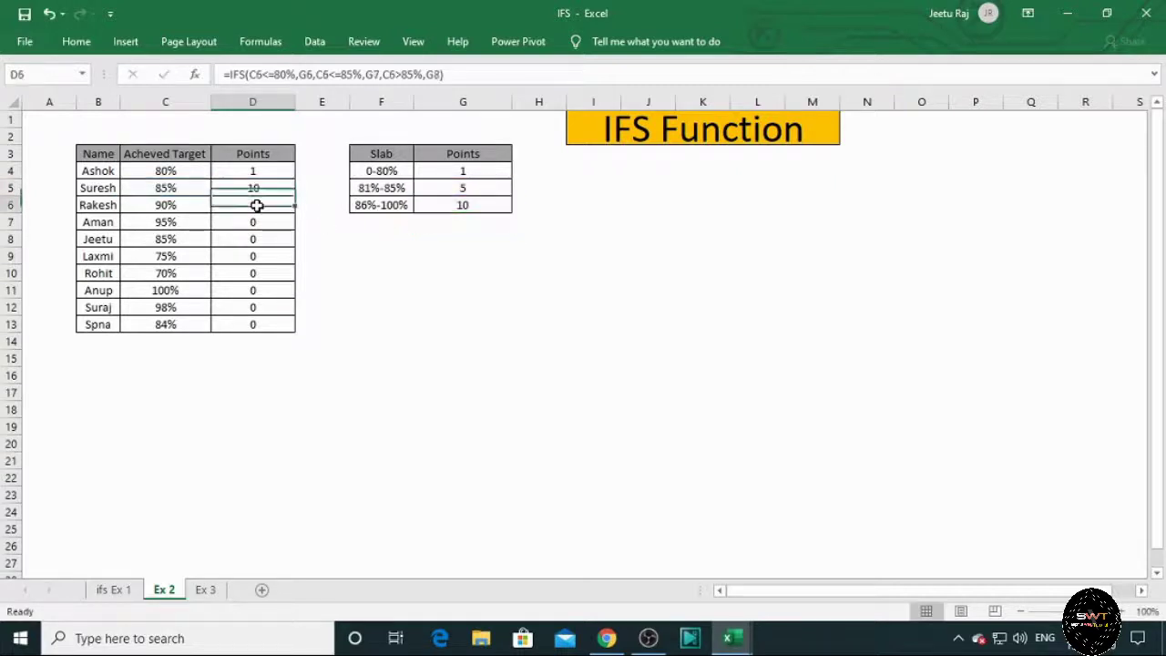
key("F2")
key("Return")
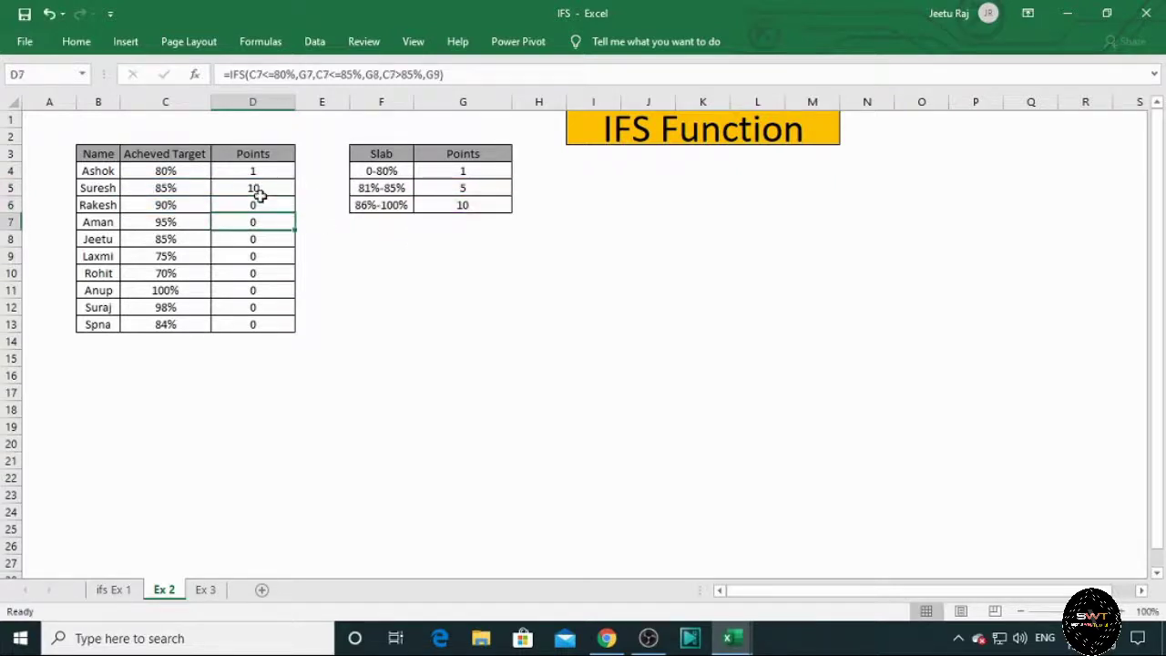
key("F2")
key("Return")
key("F2")
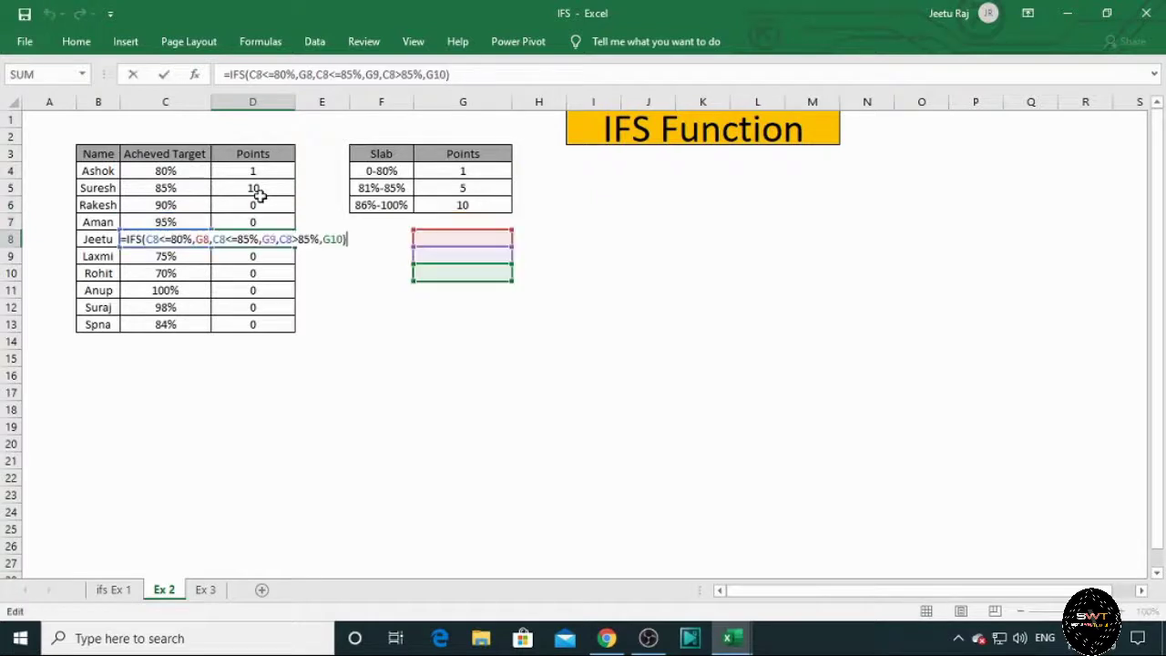
key("Return")
key("F2")
key("Escape")
key("Up")
key("Up")
key("Up")
key("Up")
key("Up")
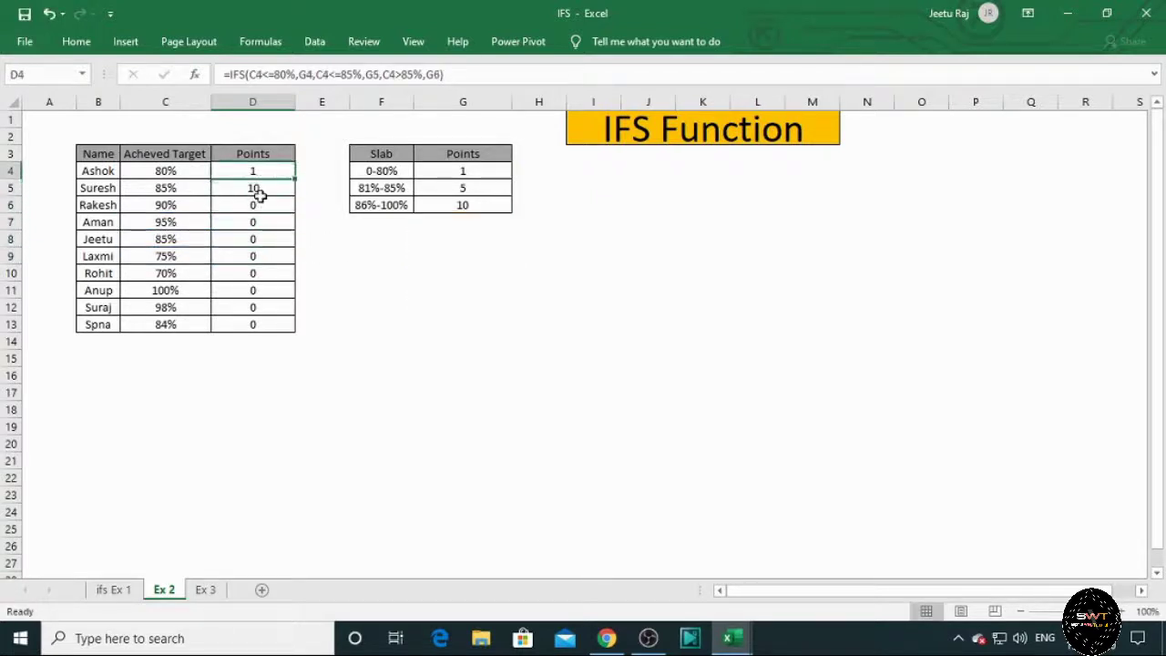
Step: Make the G6 reference absolute as $G$6 in the IFS formula in D4
key("F2")
key("Left")
key("Left")
key("Left")
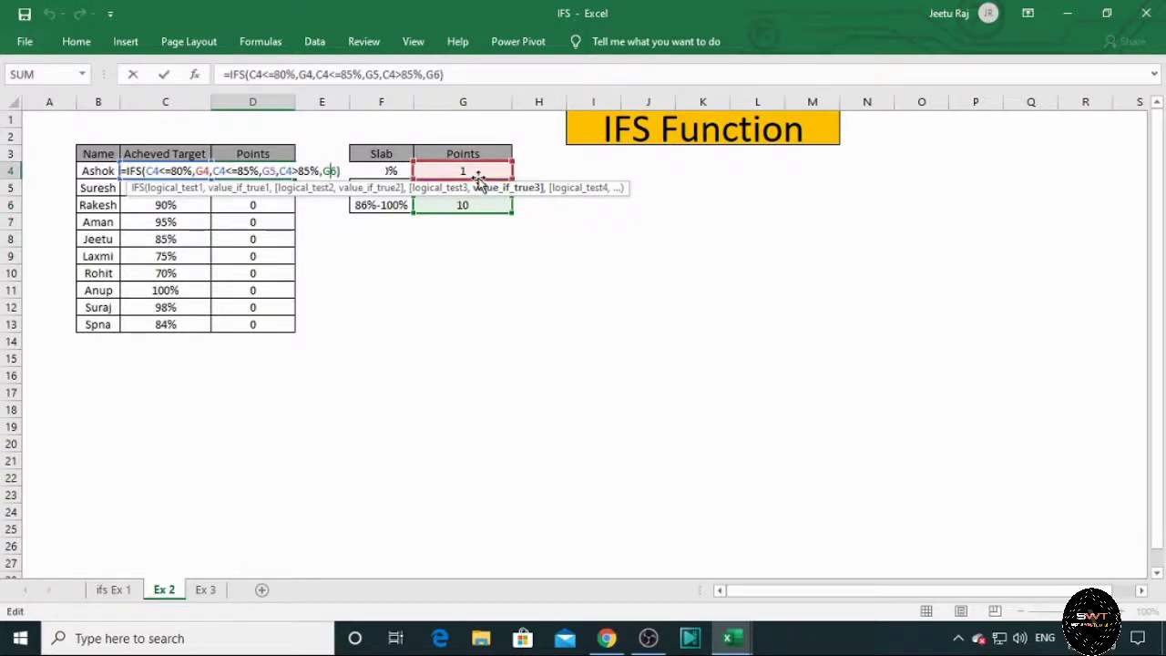
key("F4")
Step: Make the G5 reference absolute as $G$5 in the same formula
key("Left")
key("Left")
key("Left")
key("Left")
key("Left")
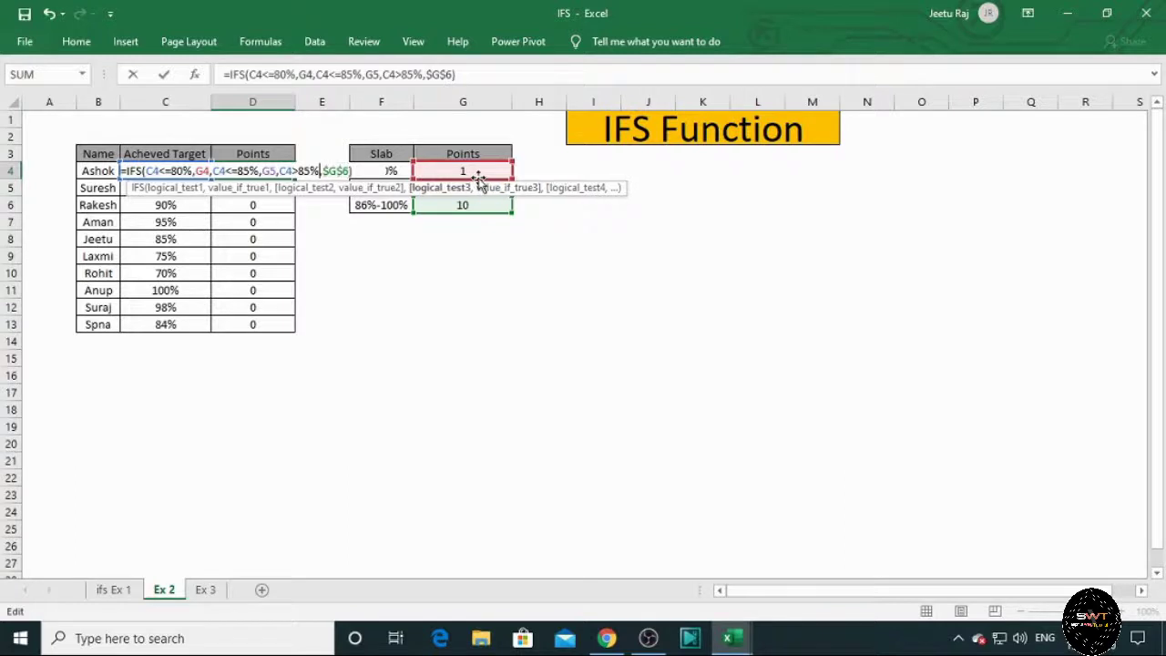
key("Left")
key("Left")
key("Left")
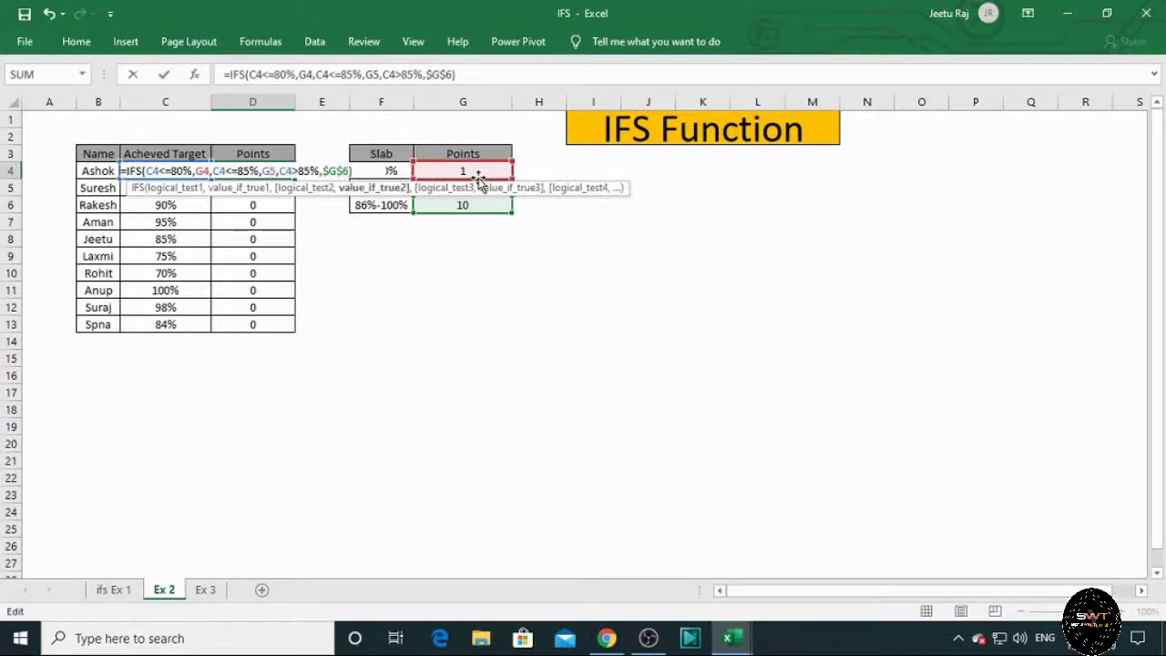
key("F4")
Step: Make the G4 reference absolute as $G$4 and commit the formula in D4
key("Left")
key("Left")
key("Left")
key("Left")
key("Left")
key("Left")
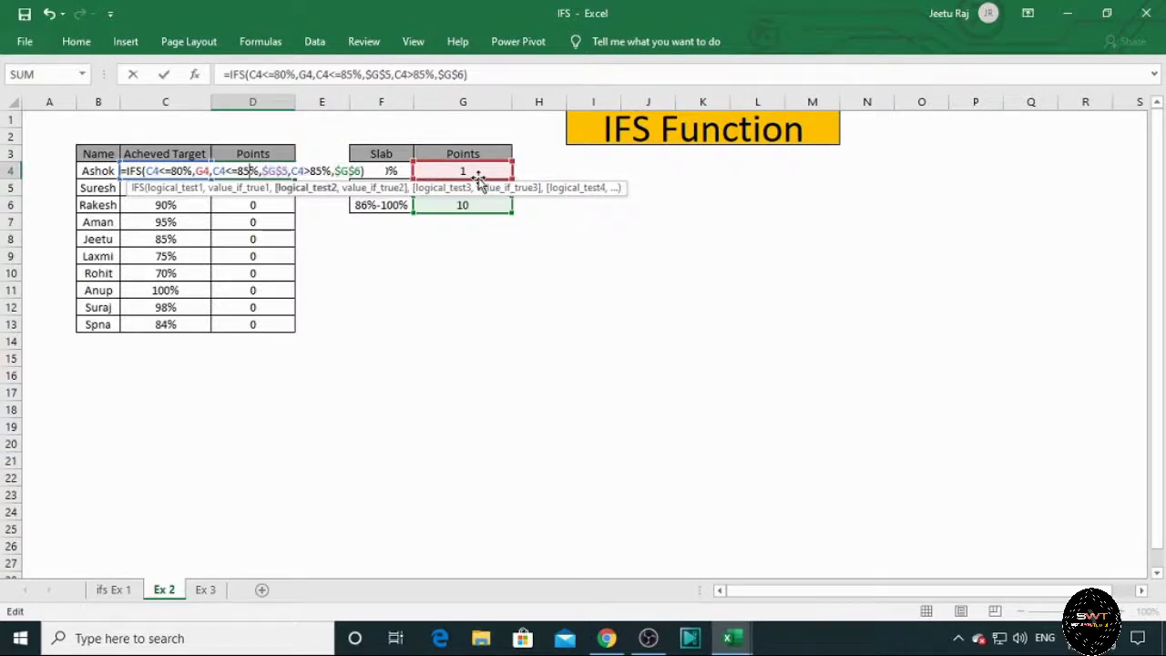
key("Left")
key("Left")
key("Left")
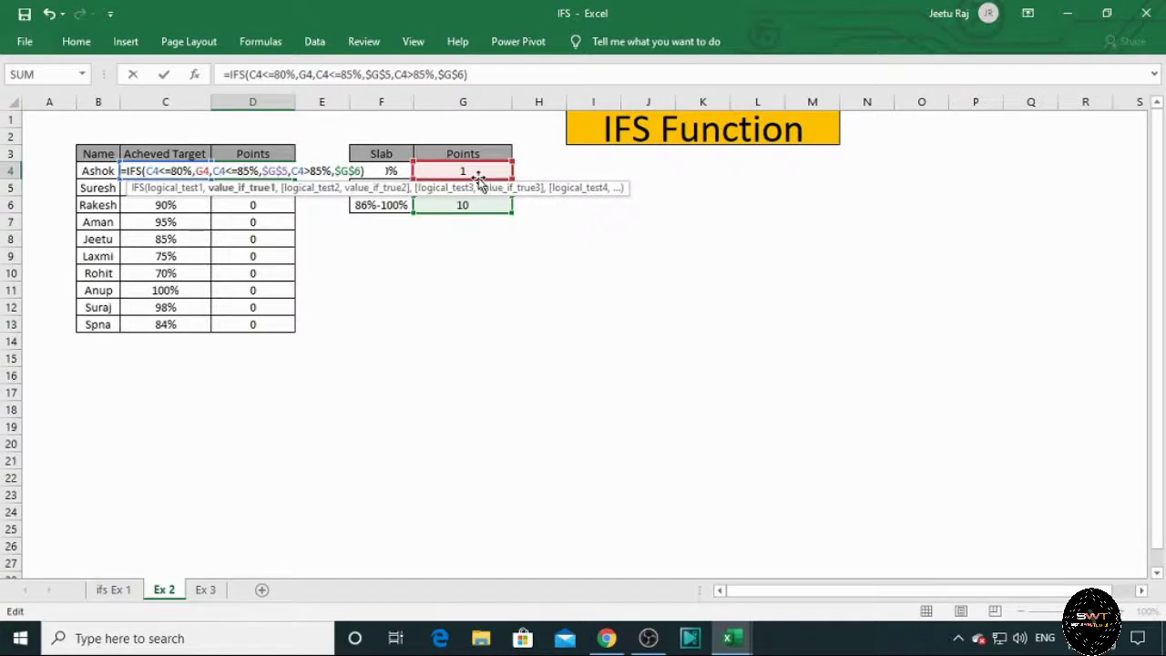
key("F4")
key("Return")
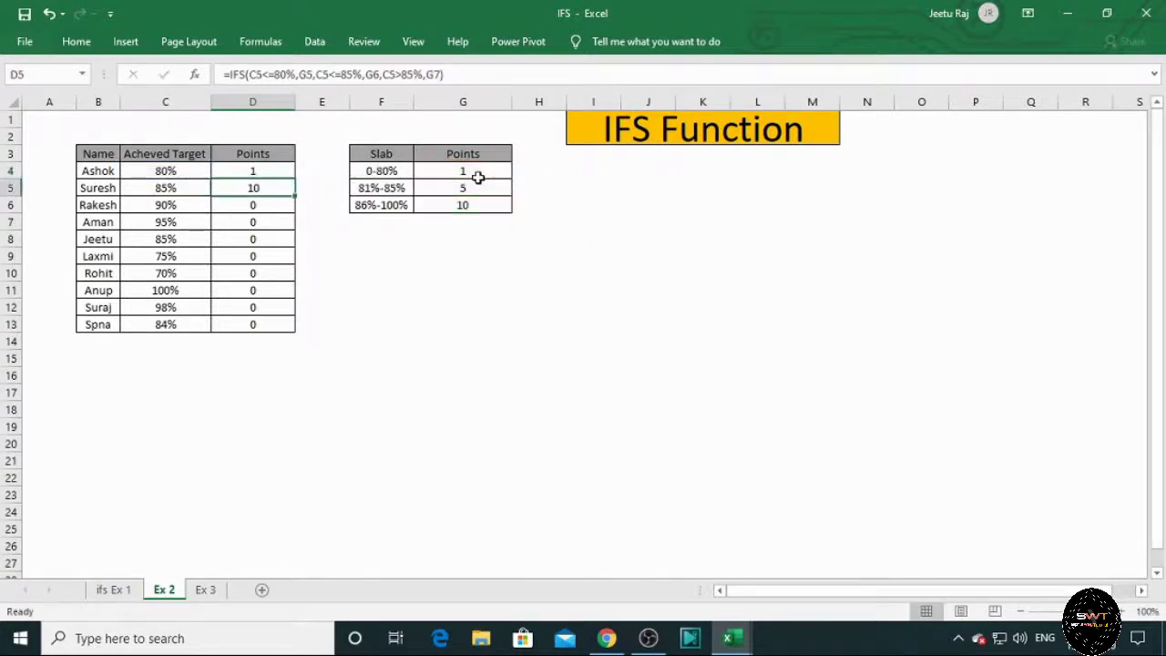
Step: Fill the IFS formula with absolute slab references from D4 down through D13
key("Up")
key("ctrl+shift+Down")
key("ctrl+d")
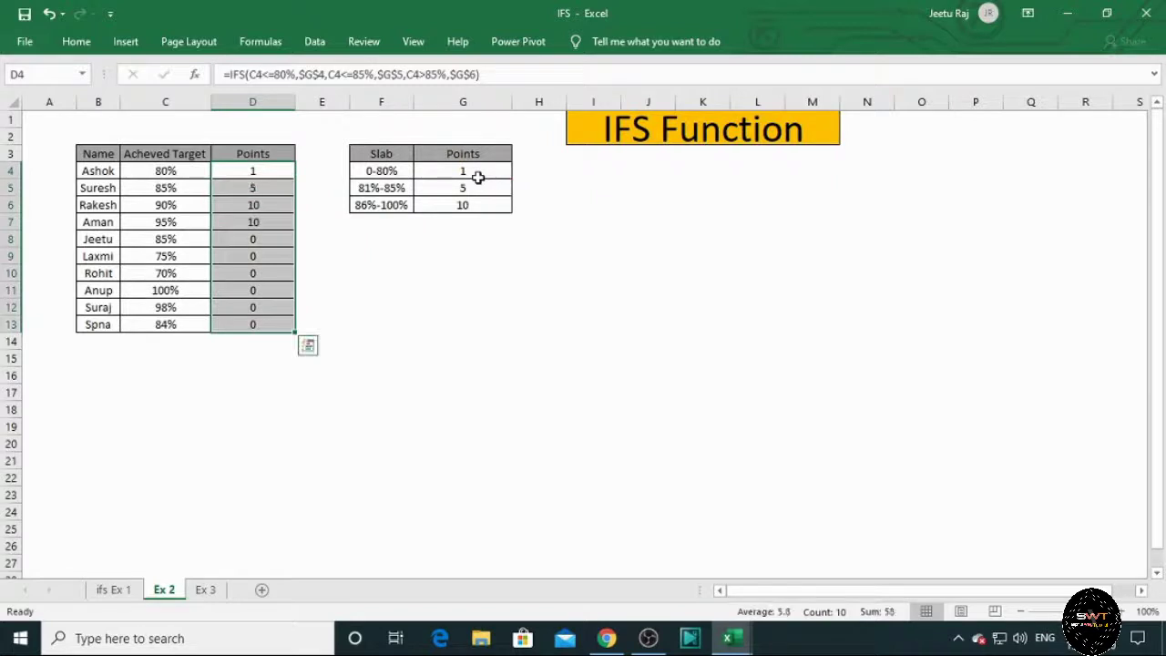
Step: Inspect the formulas in D6:D13 one by one to check that they reference the slab points in G4:G6
left_click(252, 207)
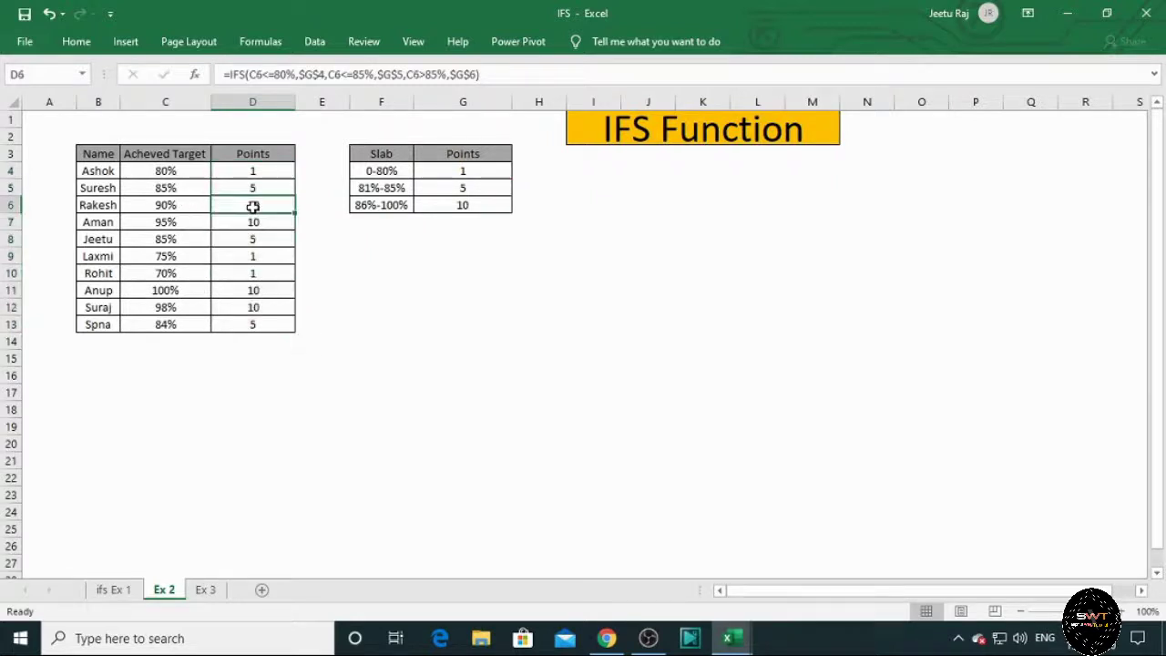
double_click(252, 207)
key("Return")
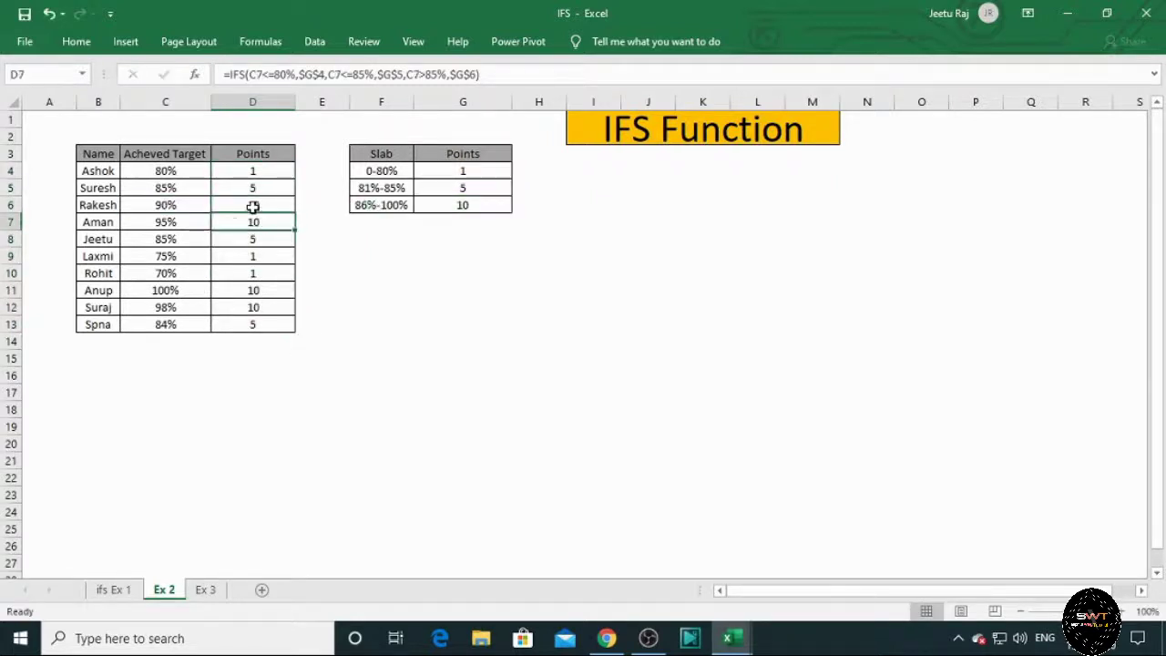
key("F2")
key("Return")
key("F2")
key("Return")
key("F2")
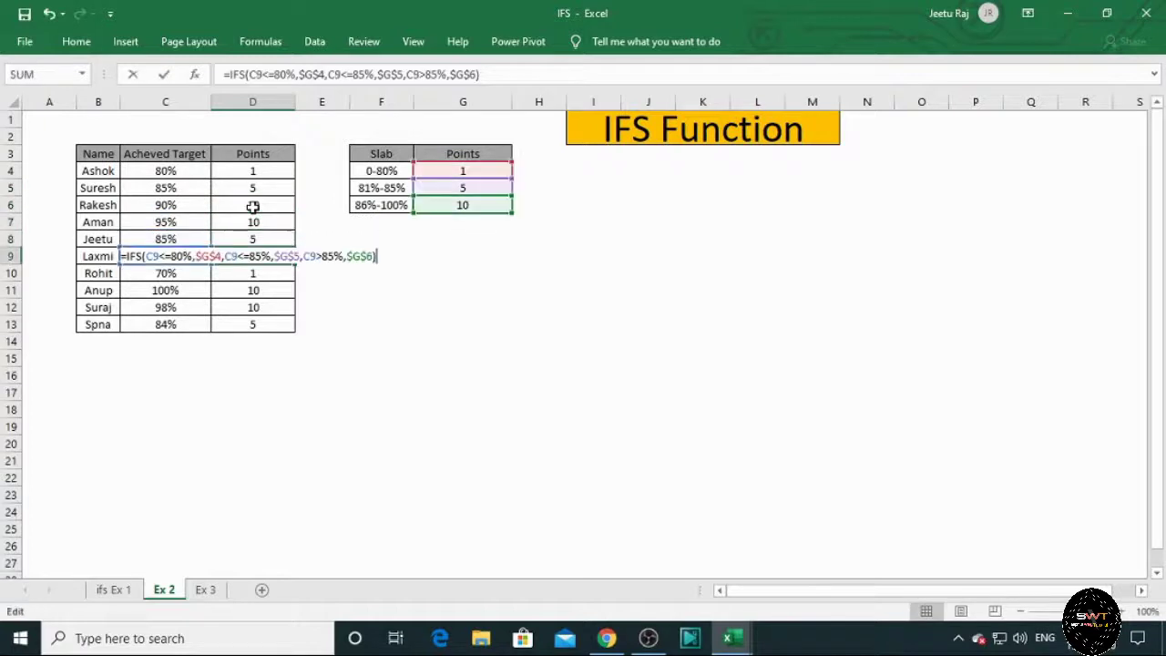
key("Return")
key("F2")
key("Return")
key("F2")
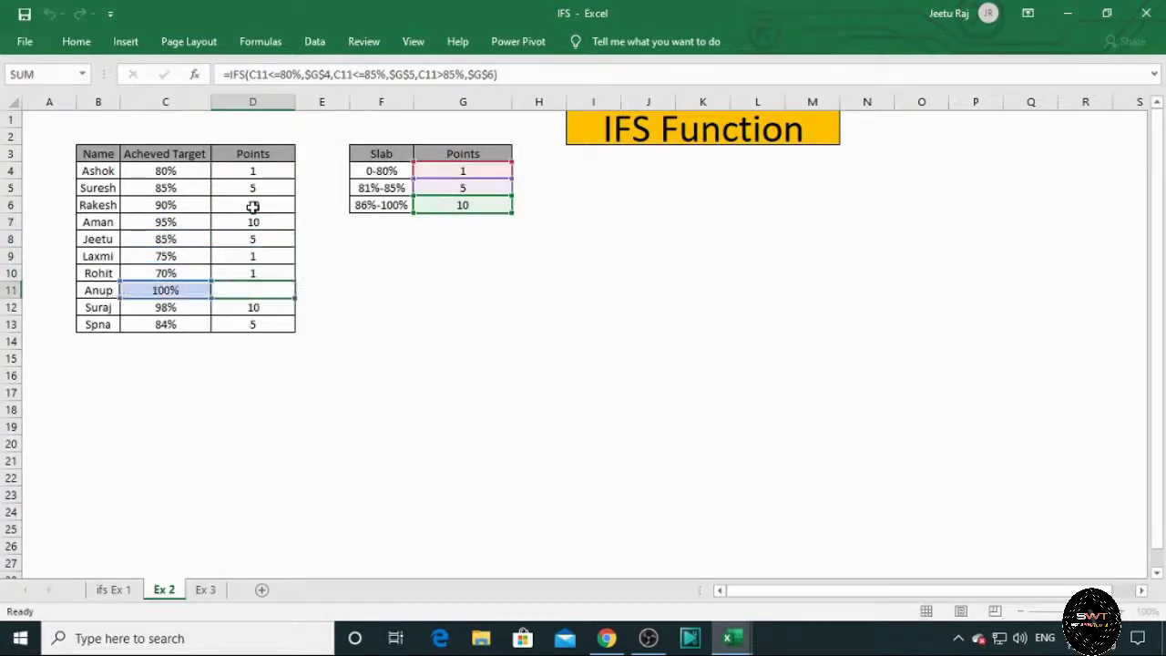
key("Return")
key("F2")
key("Return")
key("F2")
key("Return")
key("Up")
key("Up")
key("Up")
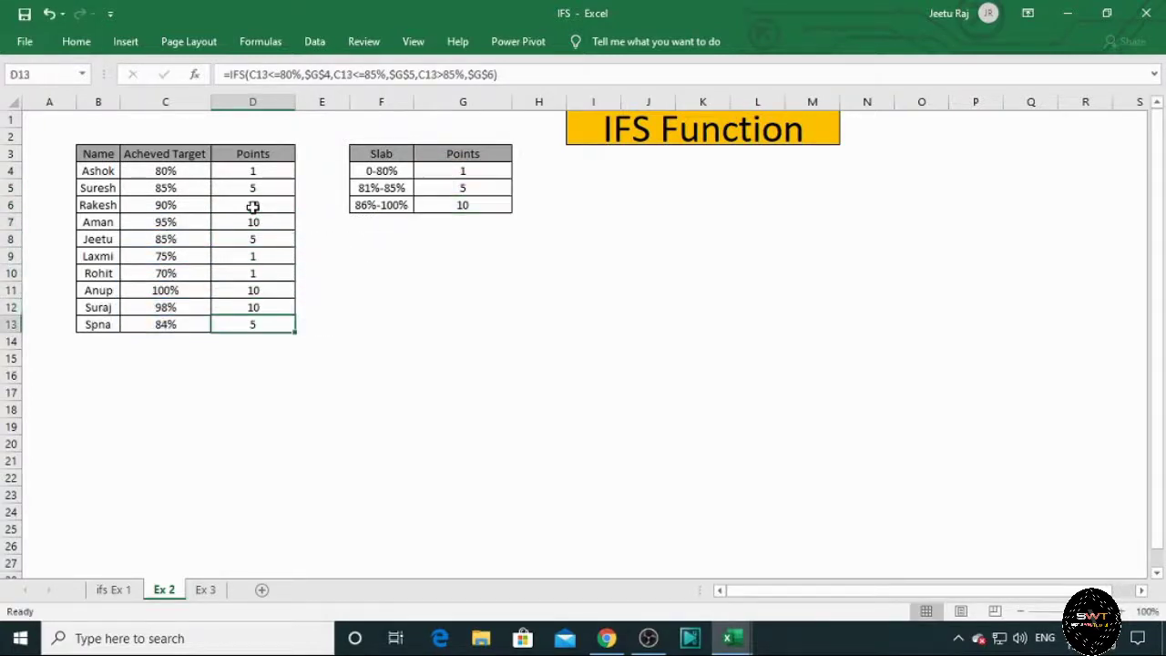
key("ctrl+Up")
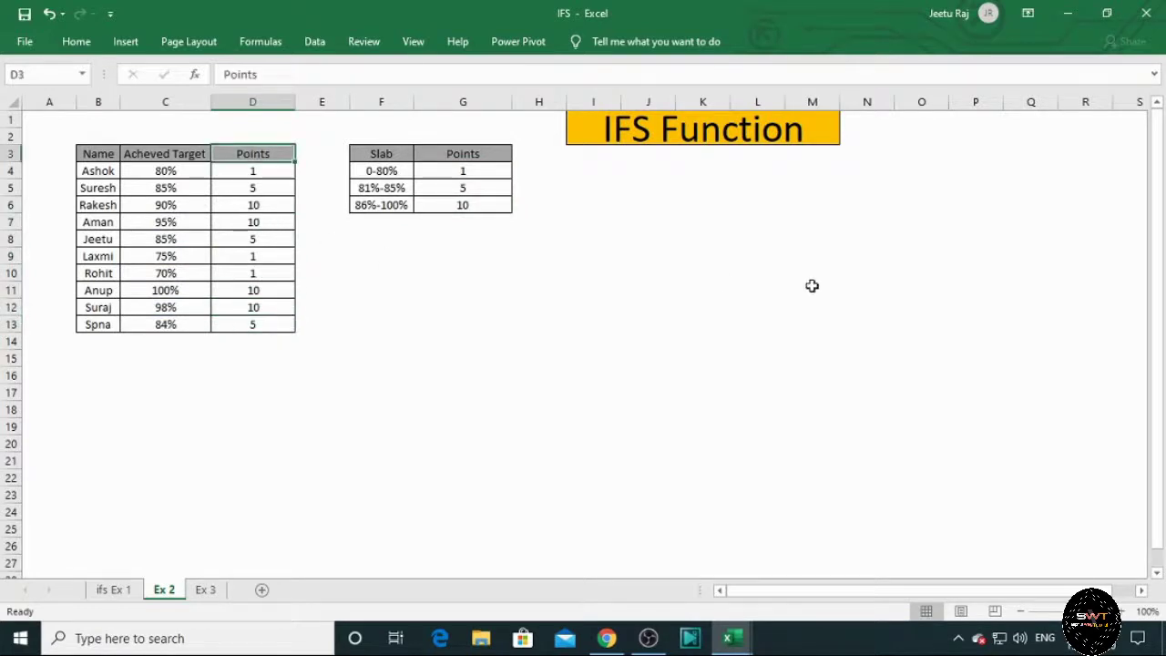